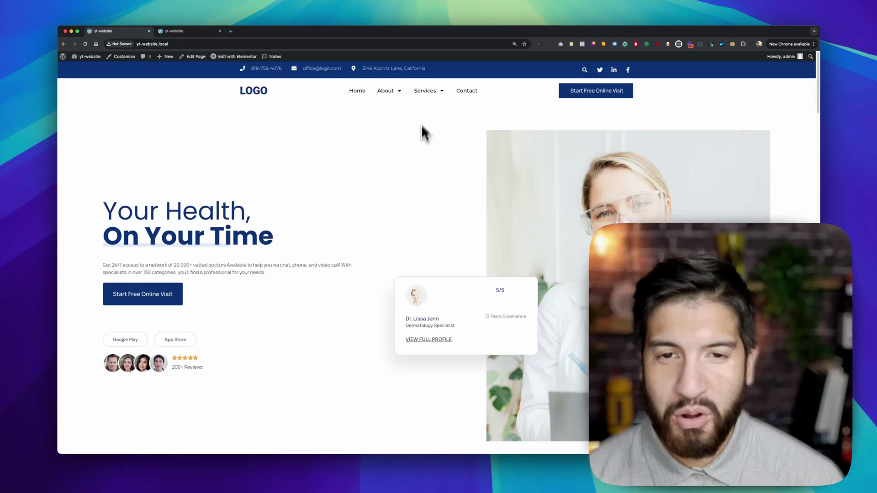
- Check the Services and About dropdowns in the header on the live site and in the page editor preview
mouse_move(433, 93)
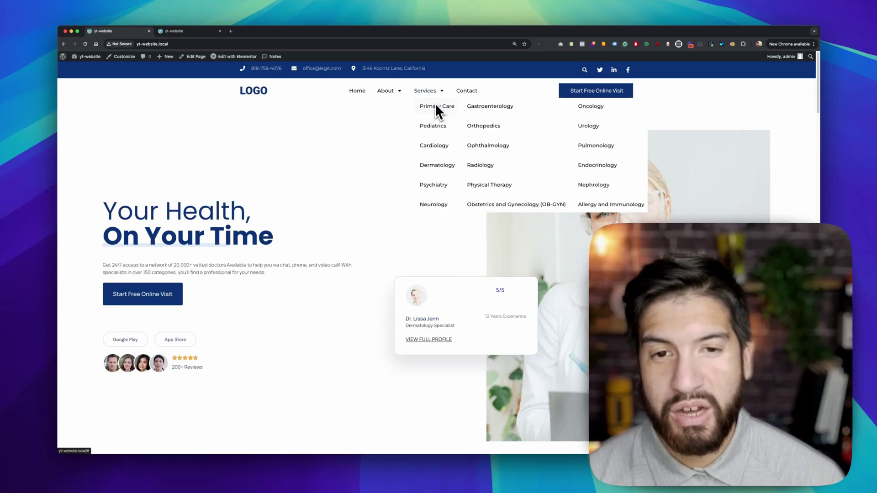
mouse_move(383, 91)
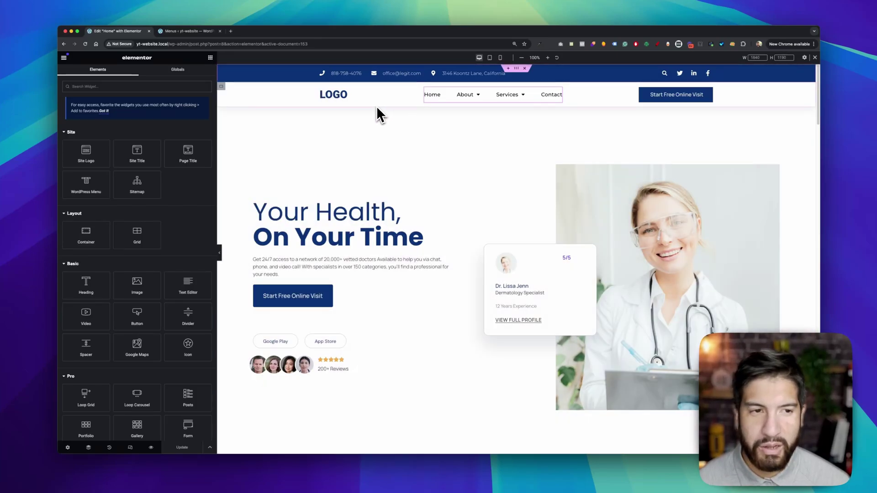
mouse_move(513, 97)
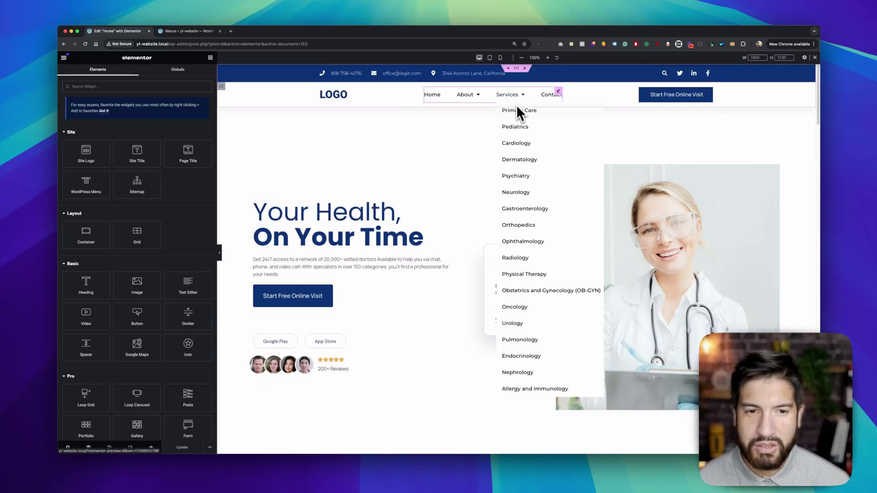
mouse_move(464, 97)
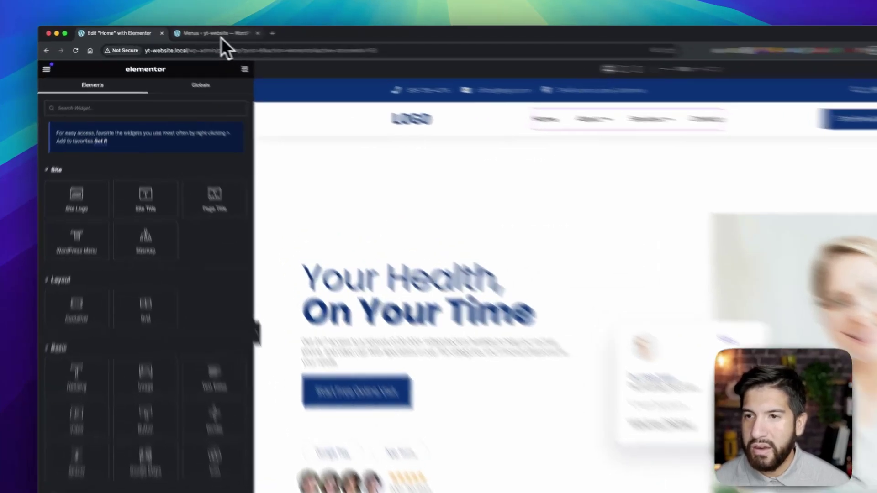
- Review the Main nav menu structure in the WordPress menu editor, examining the sub items nested under About and Services
click(221, 36)
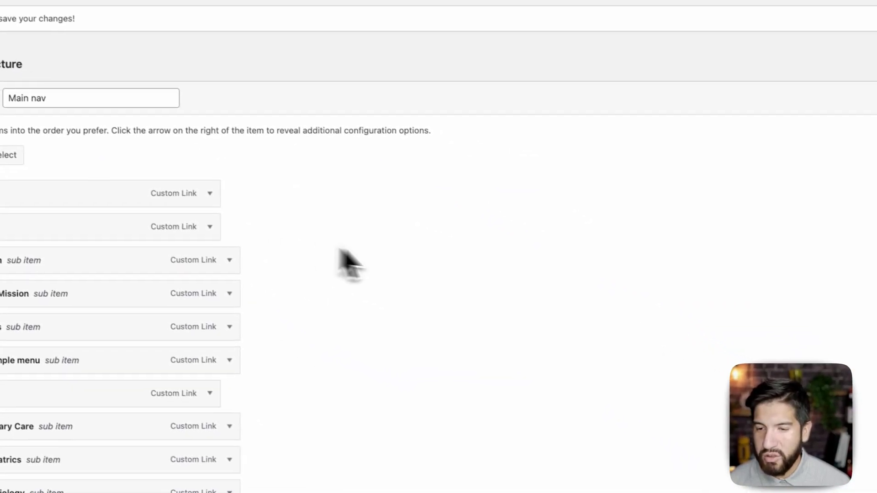
scroll(480, 263, down, 2)
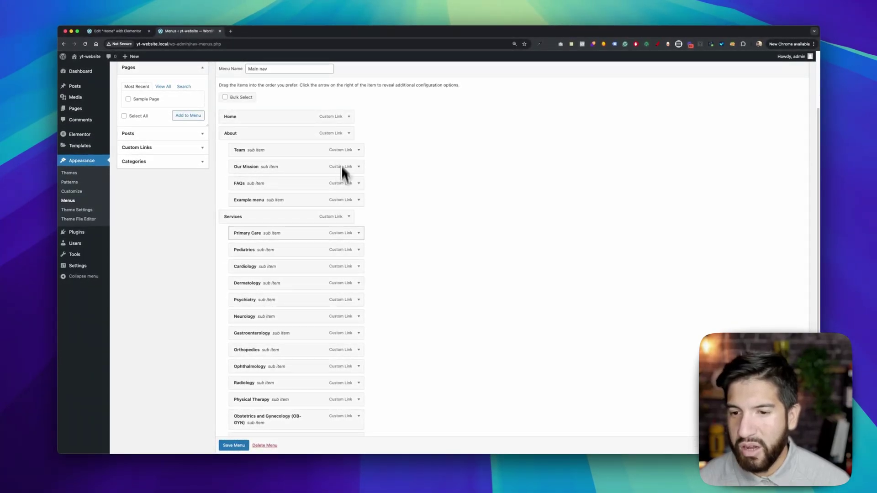
scroll(346, 188, down, 5)
scroll(338, 247, down, 2)
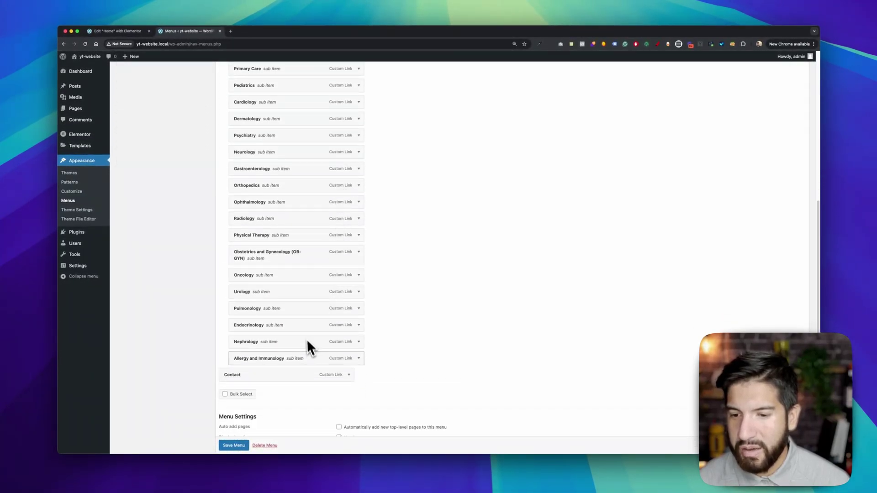
scroll(307, 340, up, 3)
scroll(293, 347, up, 3)
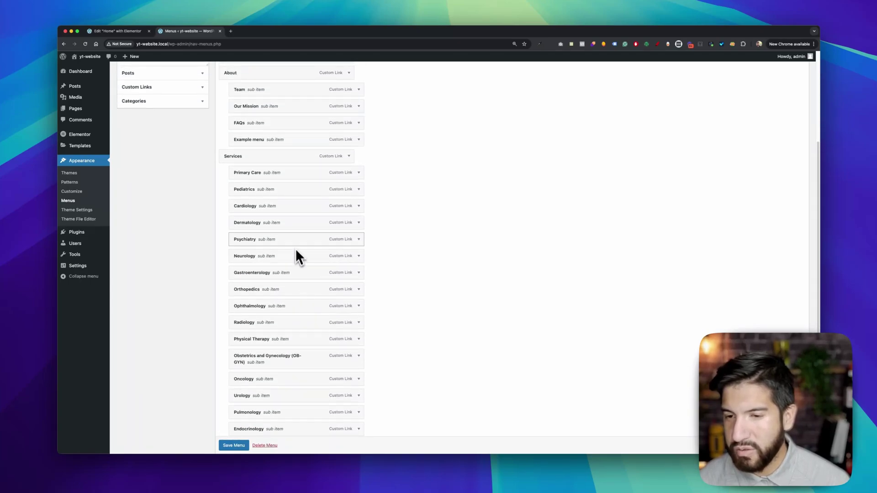
scroll(299, 229, down, 7)
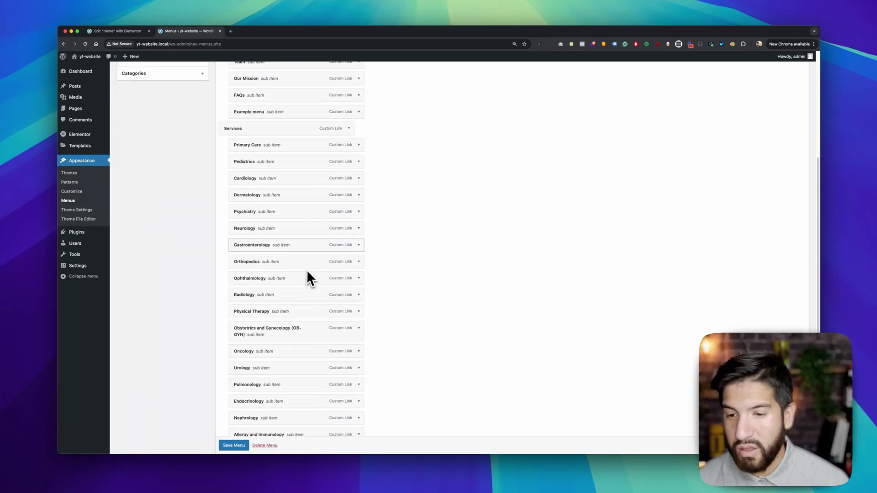
scroll(306, 303, up, 3)
scroll(280, 221, up, 7)
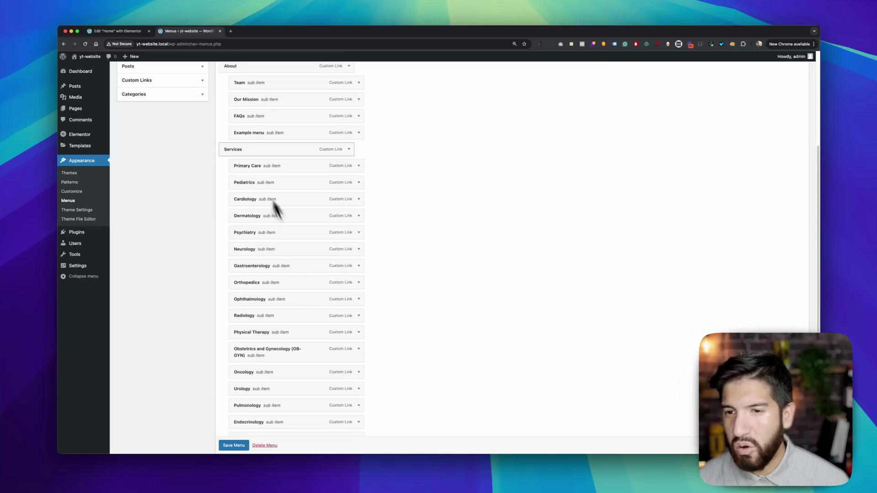
scroll(309, 258, down, 8)
scroll(329, 275, down, 2)
scroll(313, 299, up, 5)
scroll(309, 261, up, 10)
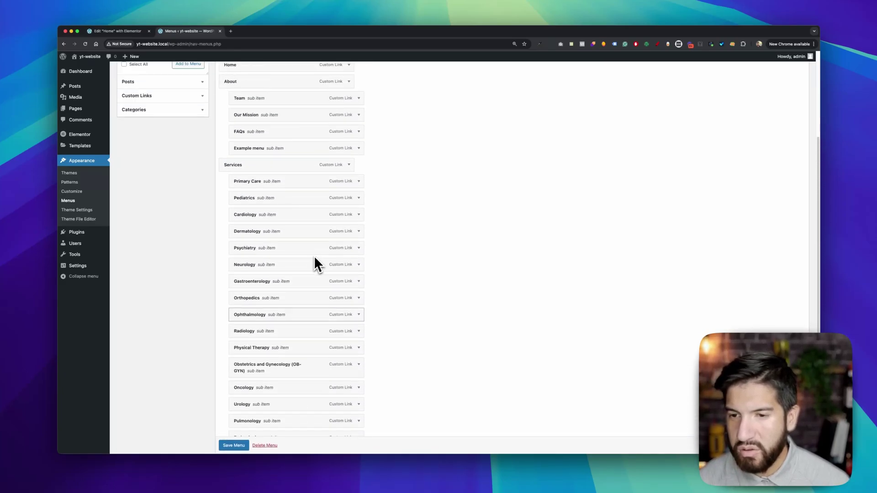
- Add custom CSS to the header's WordPress Menu widget: a 767px min-width query with hovered sub-menus as grids, six auto rows, column flow, 10px gap, fit-content width
click(119, 32)
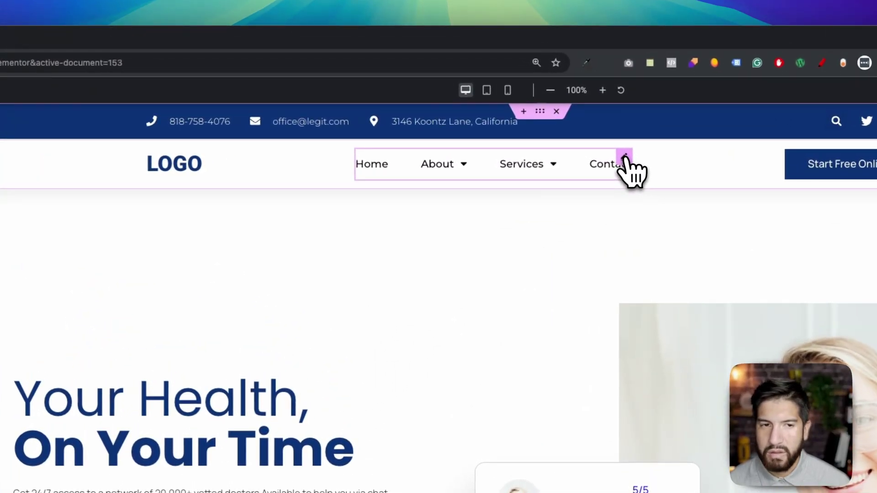
click(625, 157)
click(299, 111)
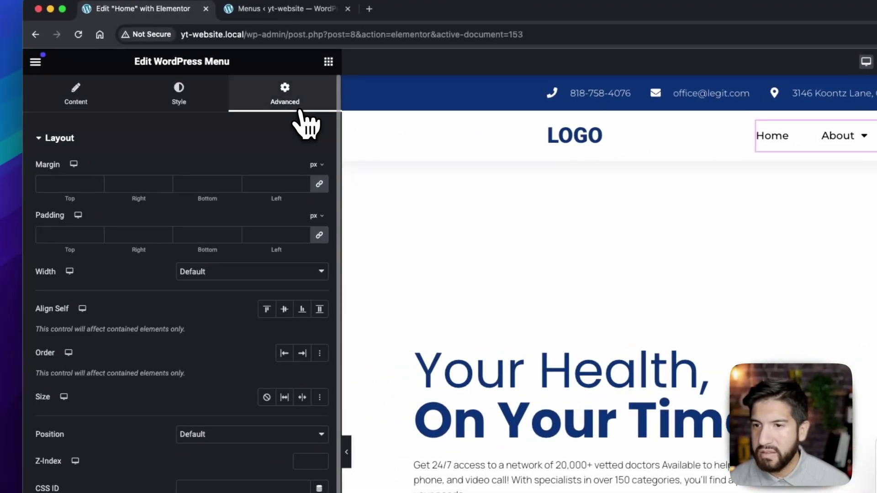
scroll(274, 343, down, 5)
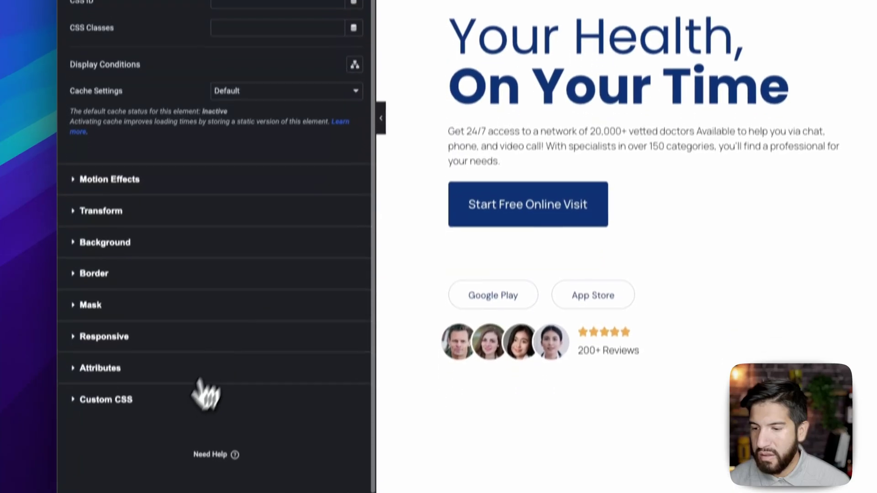
click(174, 382)
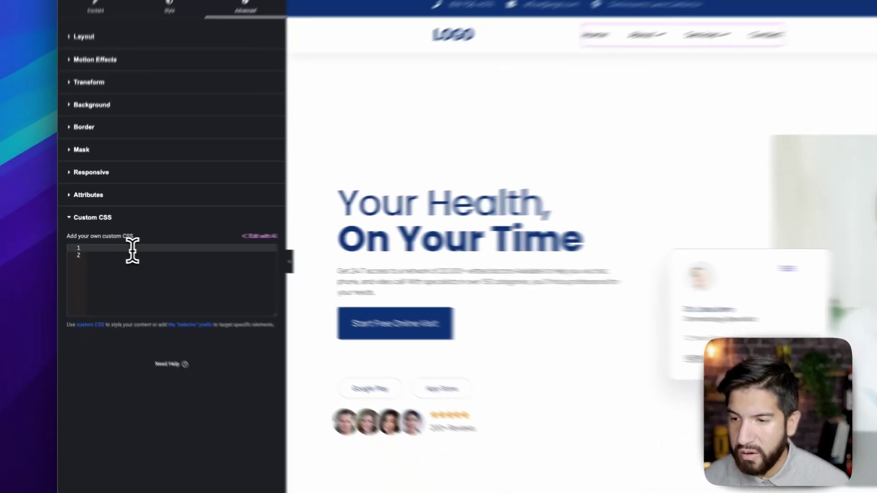
text(@media(min-width:767px){ selector .menu-item-has-children:hover .sub-menu {     display: grid !important; }  selector .sub-menu {     grid-template-rows: repeat(6, auto);     grid-auto-flow: column;     gap: 10px;     width: fit-content !important; } })
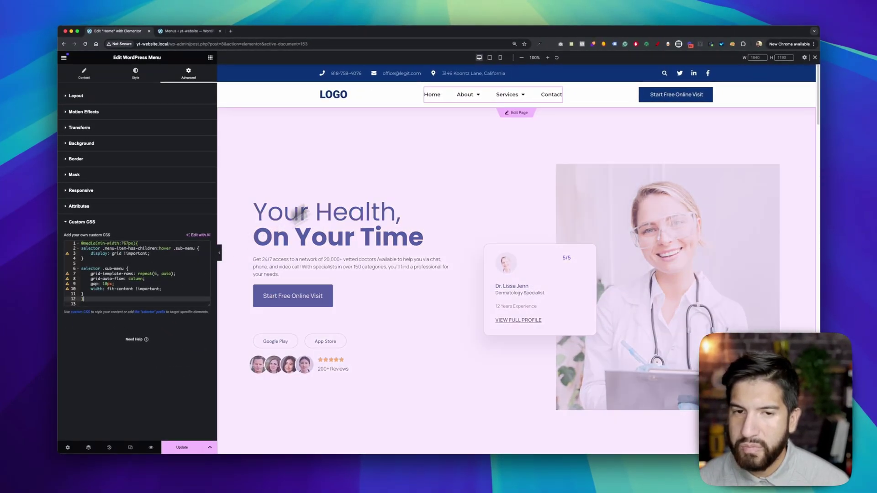
mouse_move(456, 108)
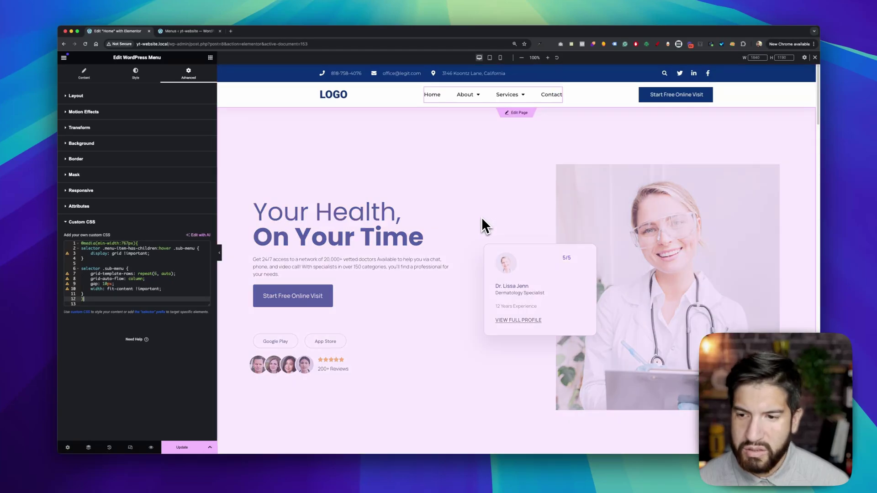
mouse_move(507, 101)
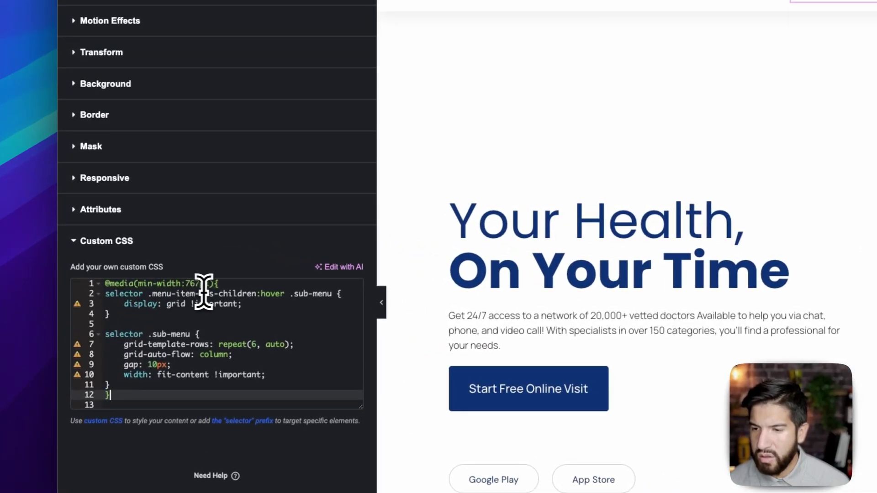
- Examine the media query and the .menu-item-has-children:hover rule in the custom CSS, and check the menu in the preview
drag(133, 375, 198, 291)
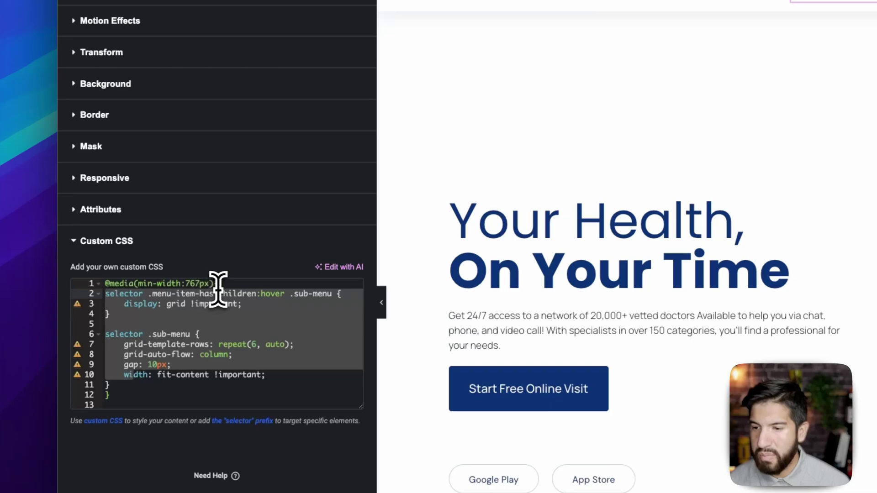
drag(138, 286, 210, 287)
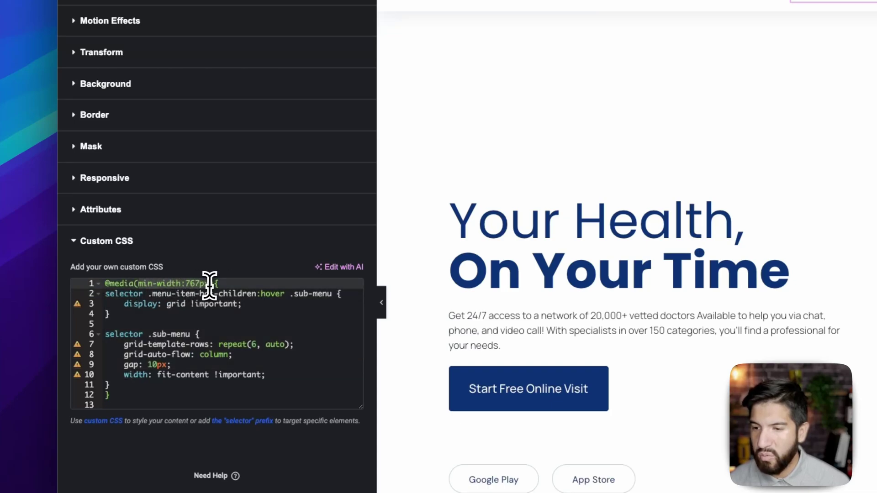
drag(118, 394, 82, 292)
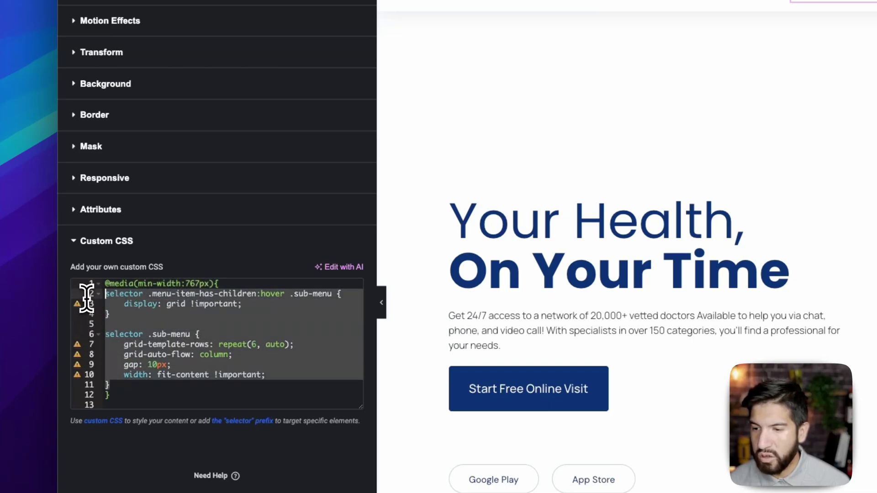
click(197, 334)
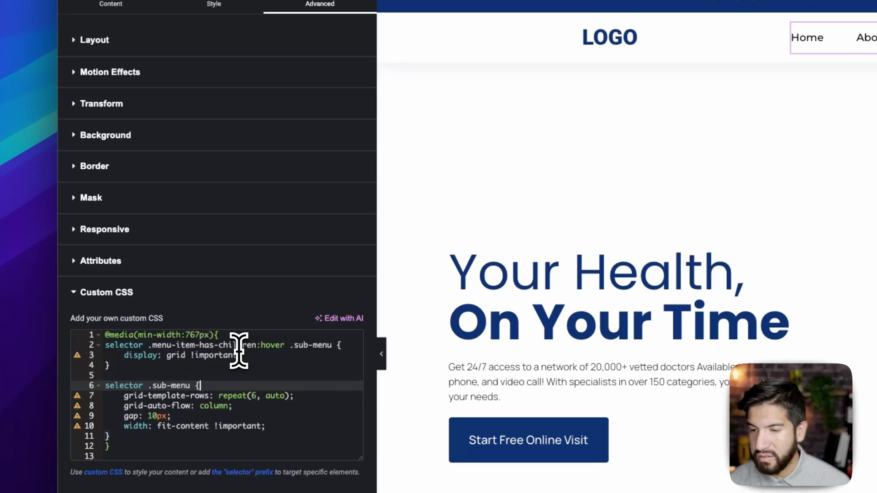
click(155, 345)
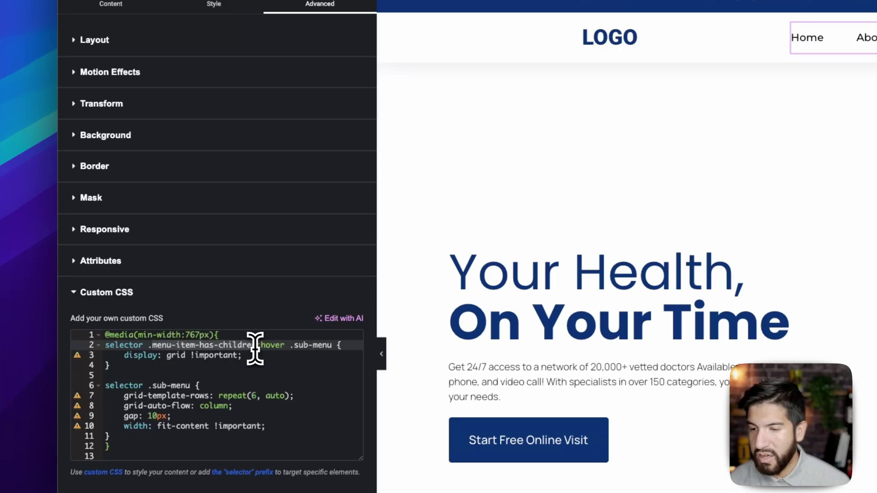
mouse_move(875, 40)
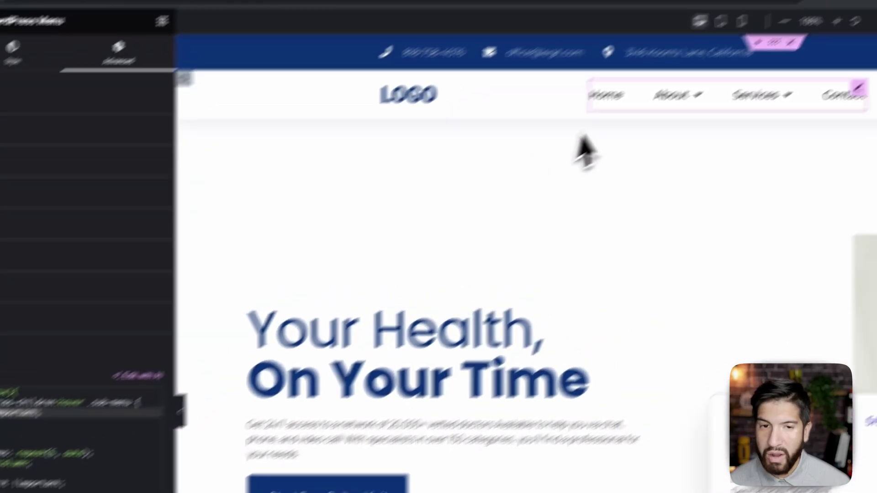
mouse_move(618, 145)
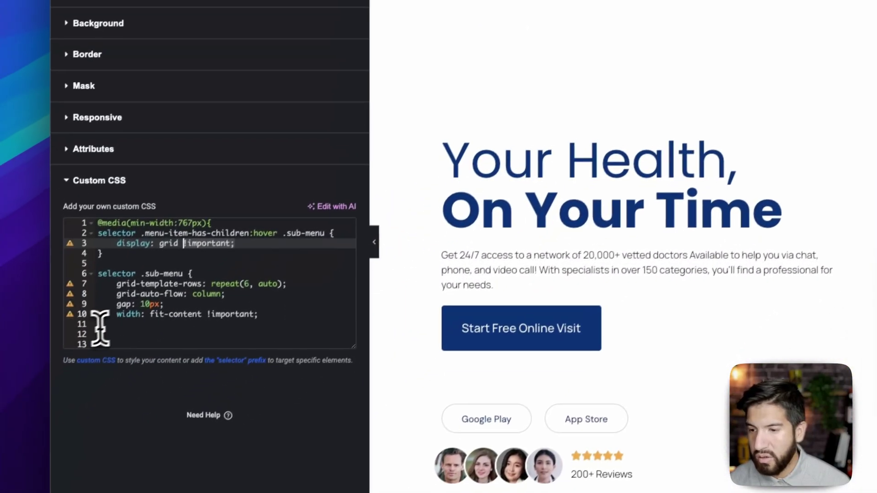
- Examine the .sub-menu rule and its grid-template-rows declaration, and check the About dropdown in the preview
drag(122, 318, 80, 266)
click(166, 266)
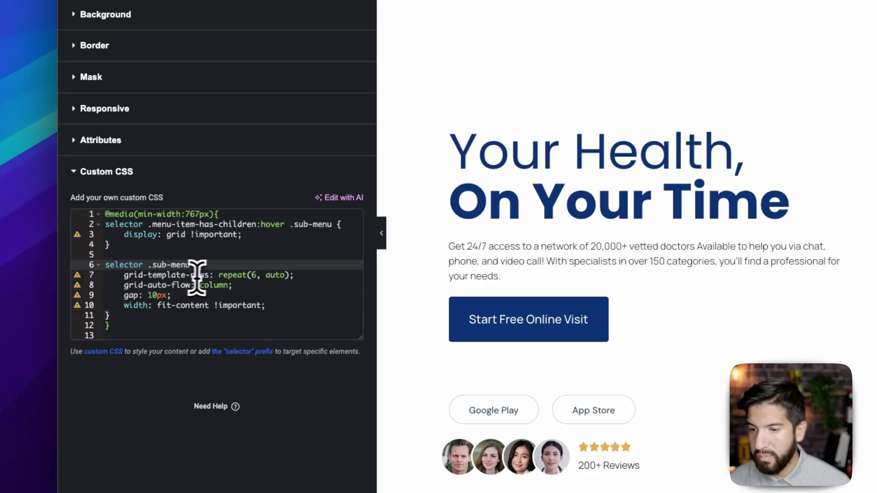
click(253, 275)
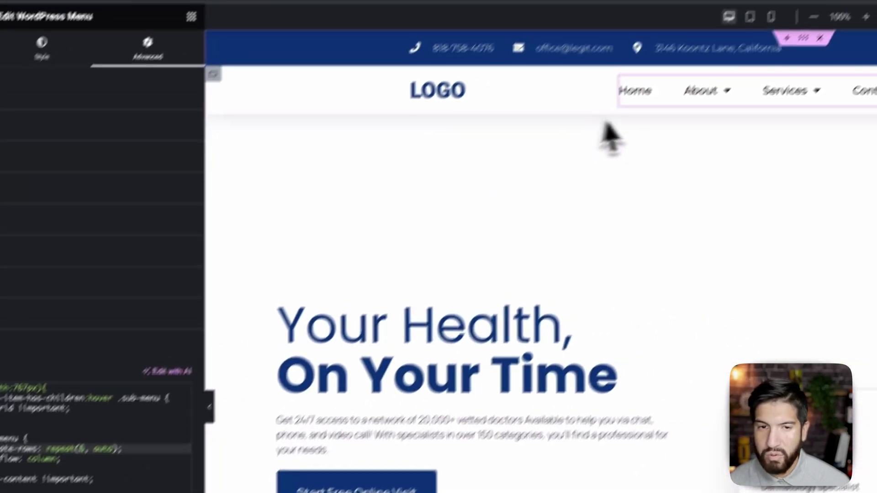
mouse_move(695, 105)
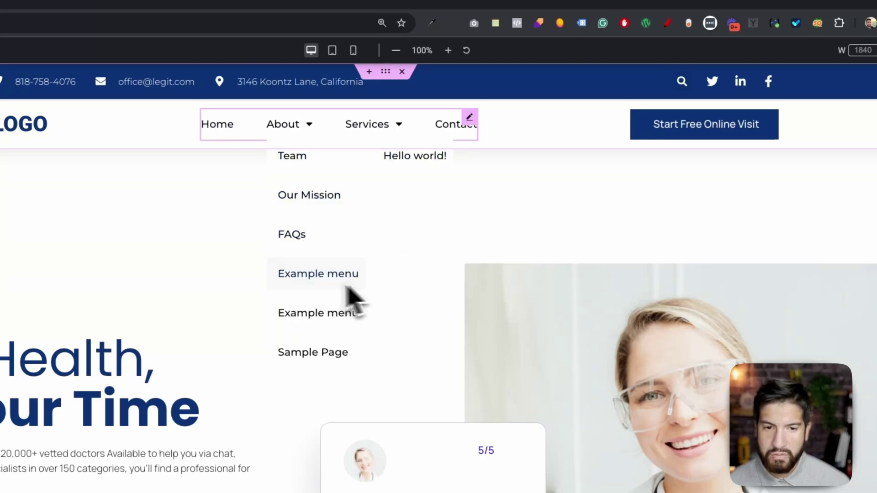
- Check the header dropdowns in the preview and set the .sub-menu grid-template-rows to repeat(6, auto)
mouse_move(373, 124)
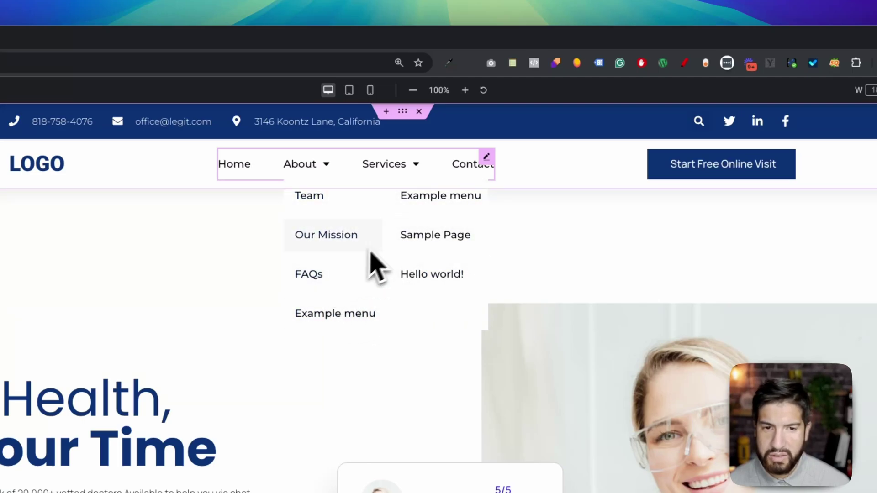
mouse_move(381, 194)
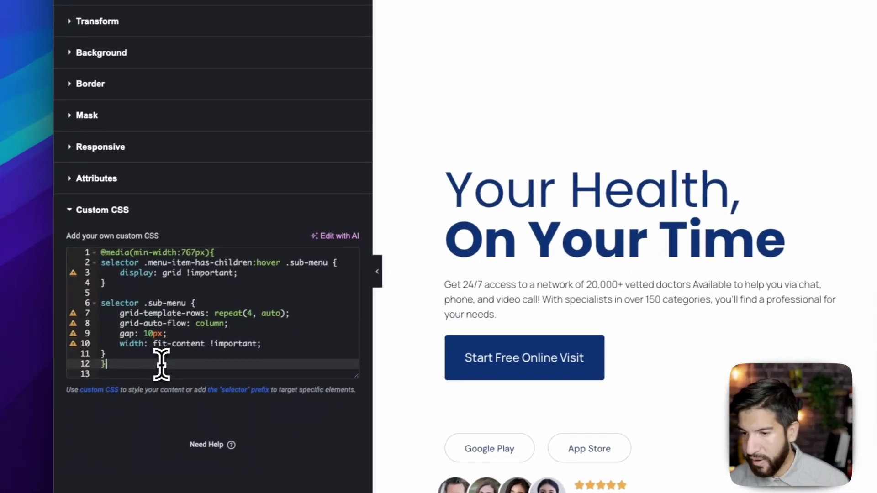
click(253, 312)
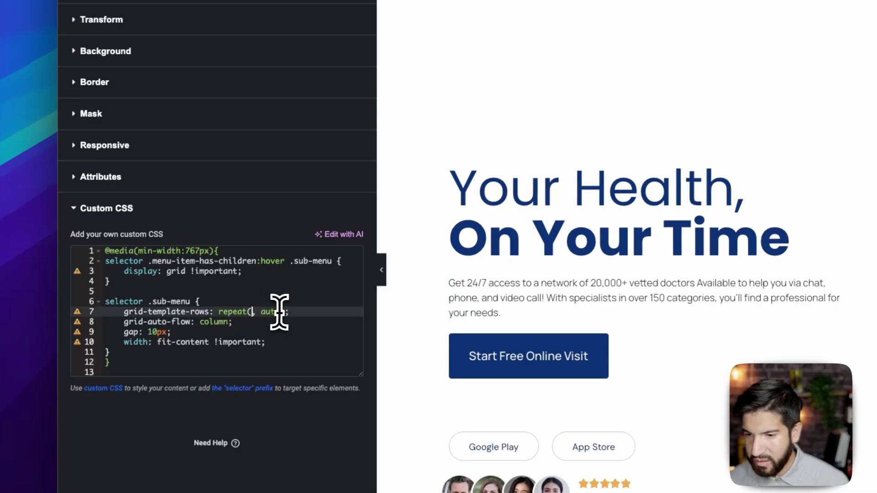
- Examine the grid-auto-flow declaration of the .sub-menu rule and check the dropdown layout in the preview
click(250, 322)
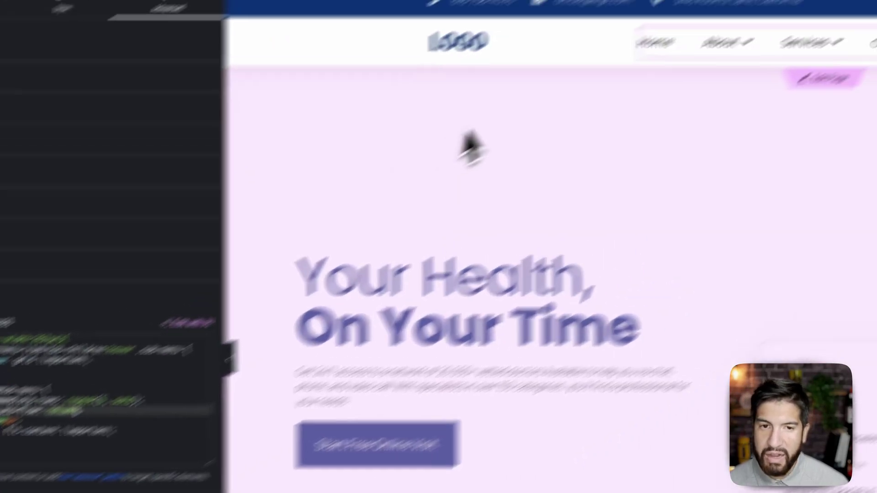
mouse_move(603, 128)
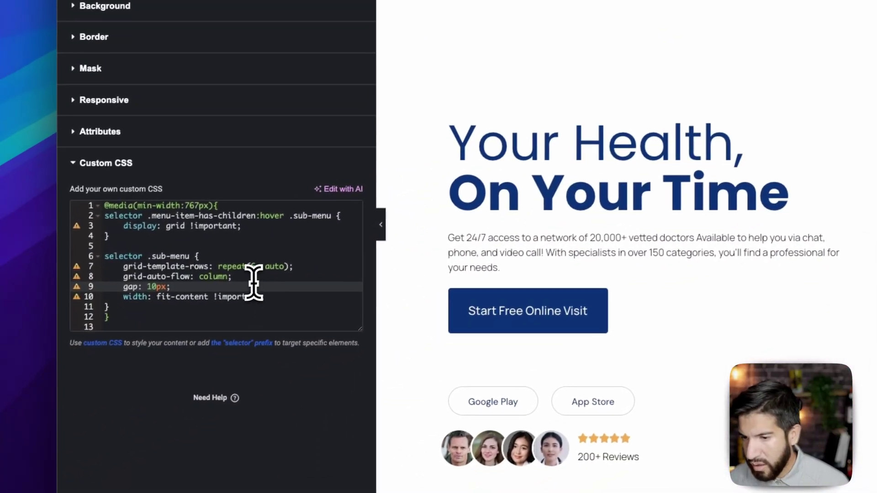
click(264, 276)
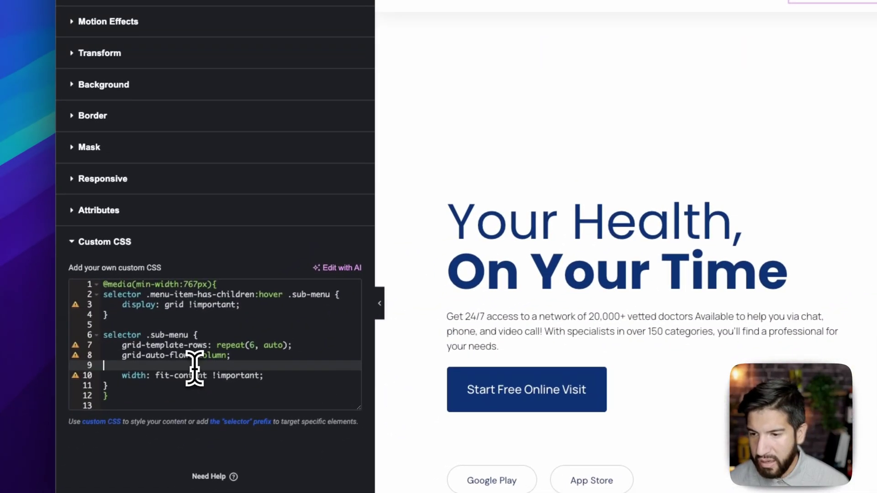
- Undo the removal of the gap: 10px line in the .sub-menu rule
key(super+z)
click(204, 387)
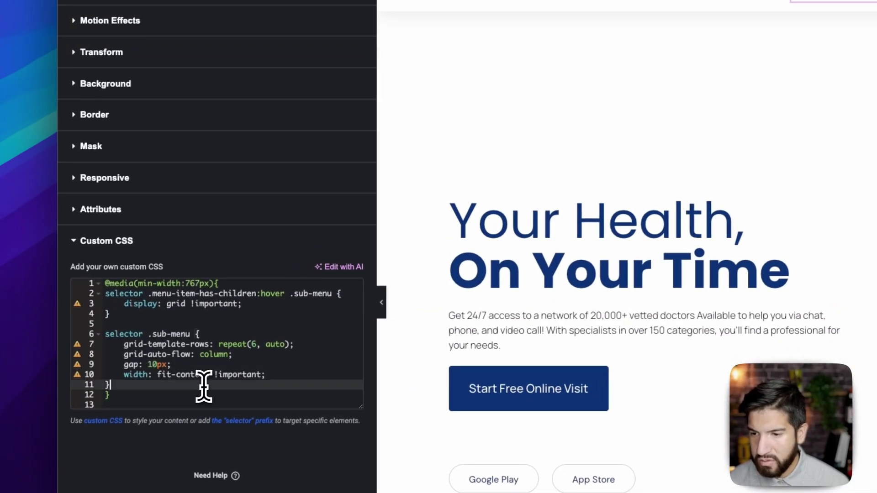
- Try the .sub-menu rule without its width declaration, check the dropdowns in the preview, and put width: fit-content !important; back
click(208, 375)
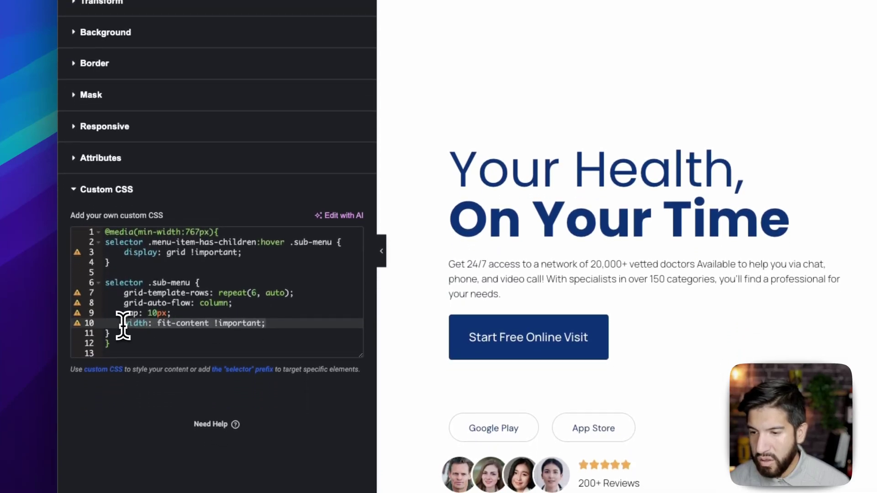
key(super+z)
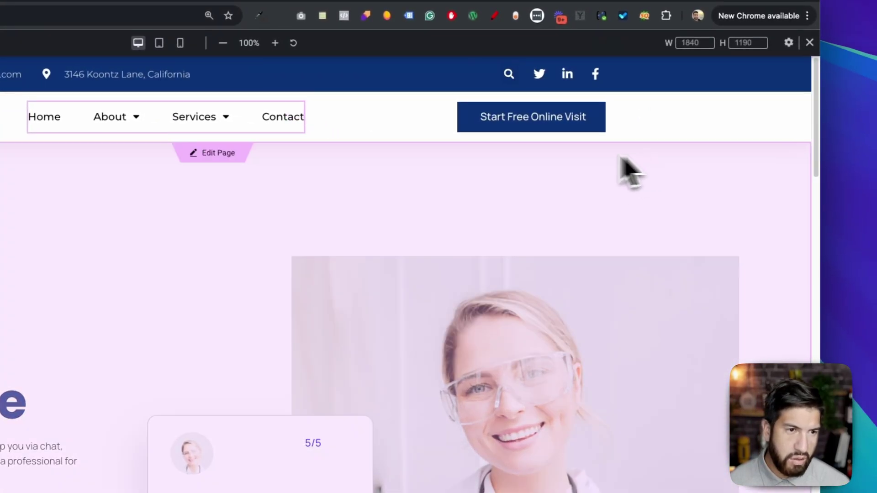
mouse_move(223, 123)
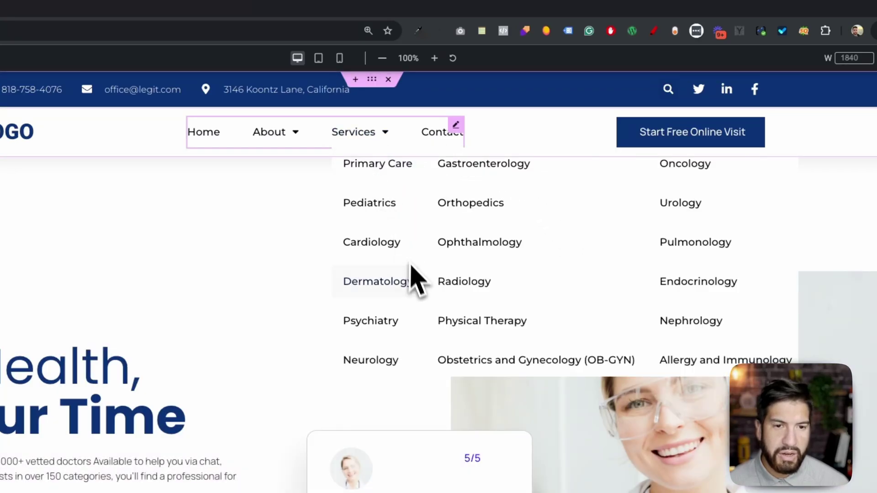
mouse_move(305, 152)
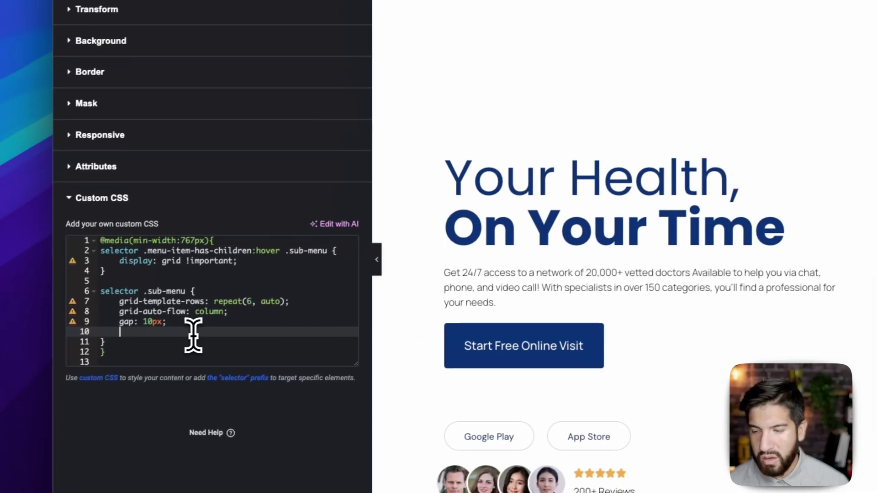
text(width: fit-content !important;)
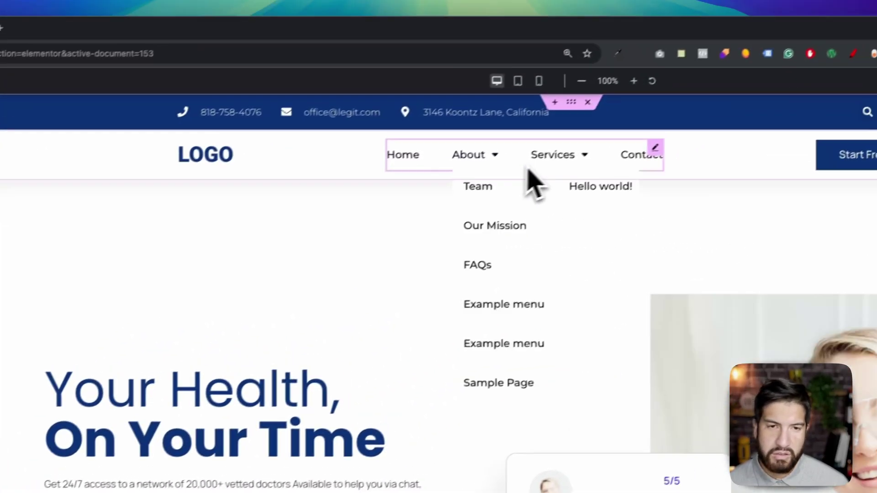
mouse_move(507, 168)
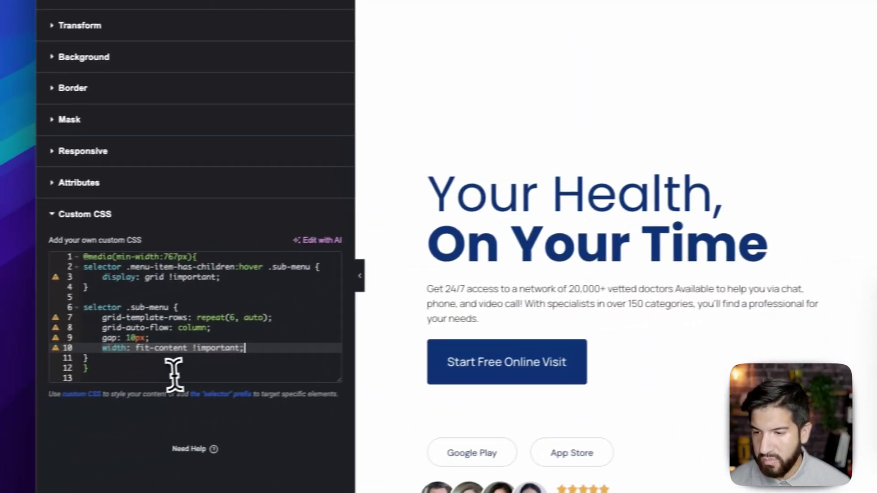
- Select the whole custom CSS block and check the About and Services dropdowns in the desktop preview
drag(157, 374, 98, 260)
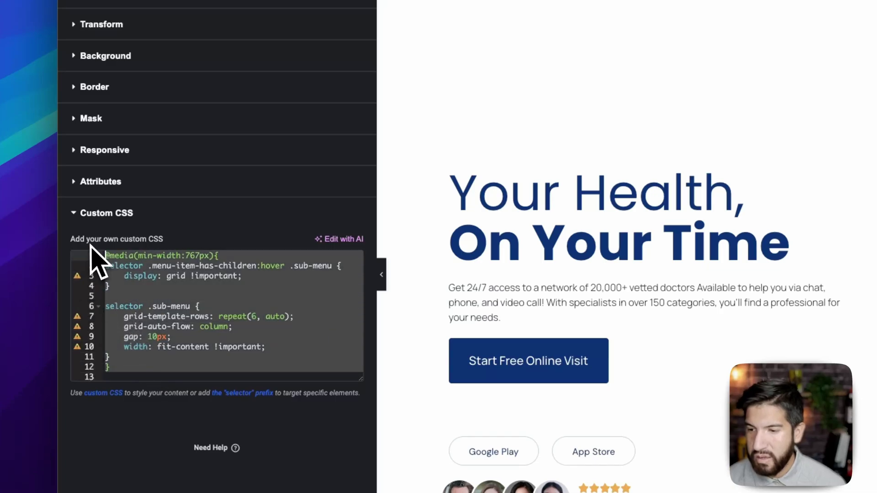
mouse_move(437, 117)
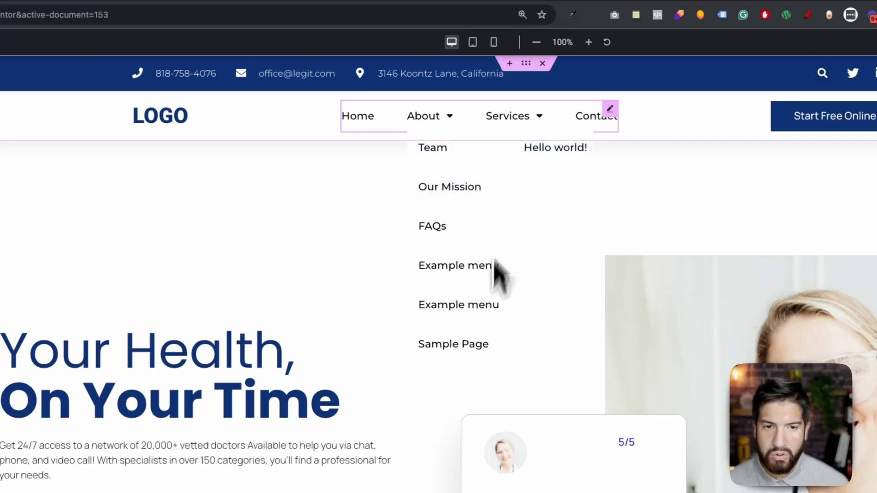
mouse_move(548, 138)
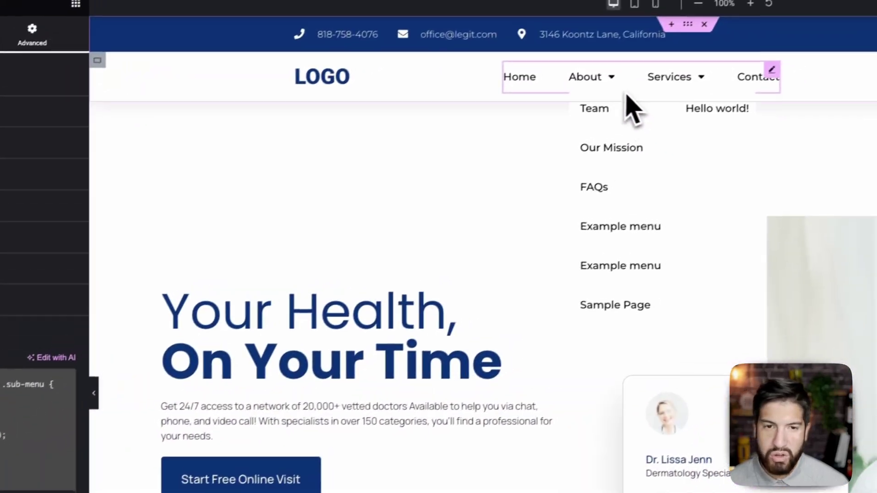
mouse_move(538, 100)
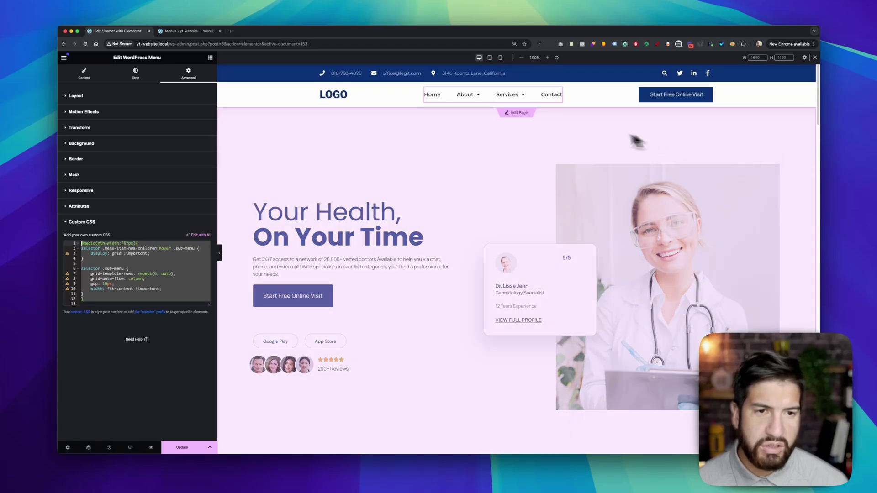
mouse_move(519, 104)
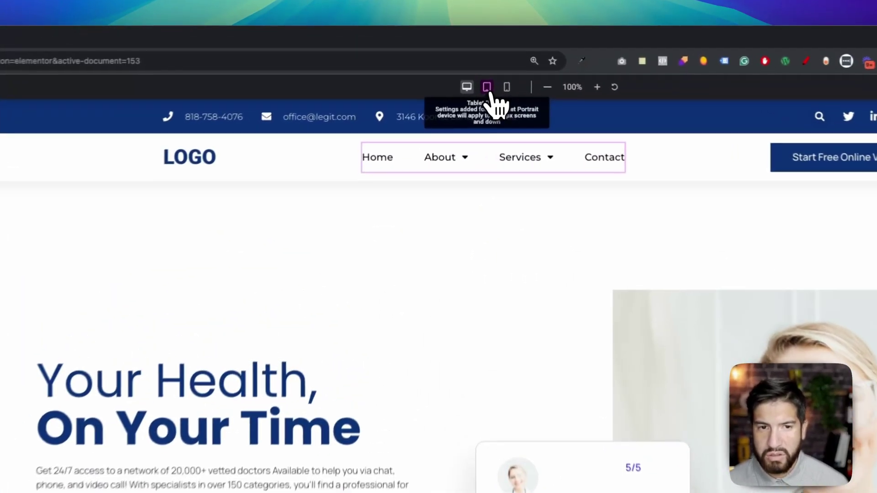
- Switch the preview to tablet size, open the hamburger menu and examine how its submenus are laid out
click(490, 57)
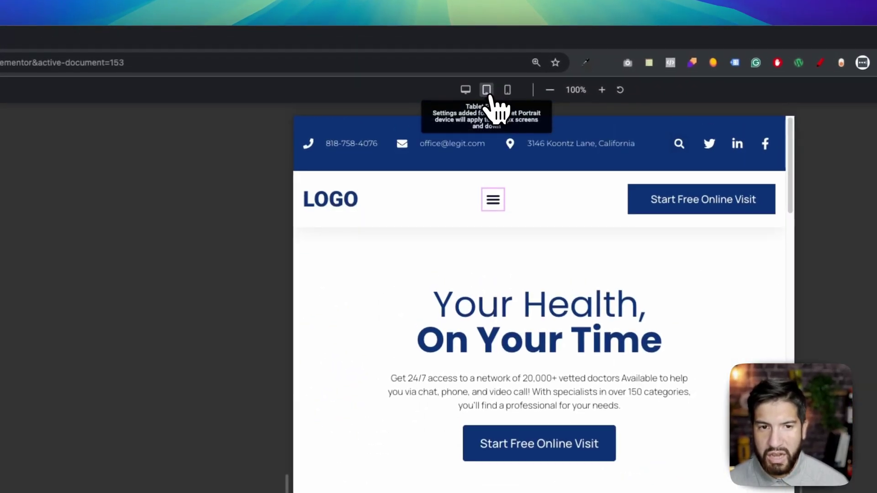
click(494, 203)
click(534, 272)
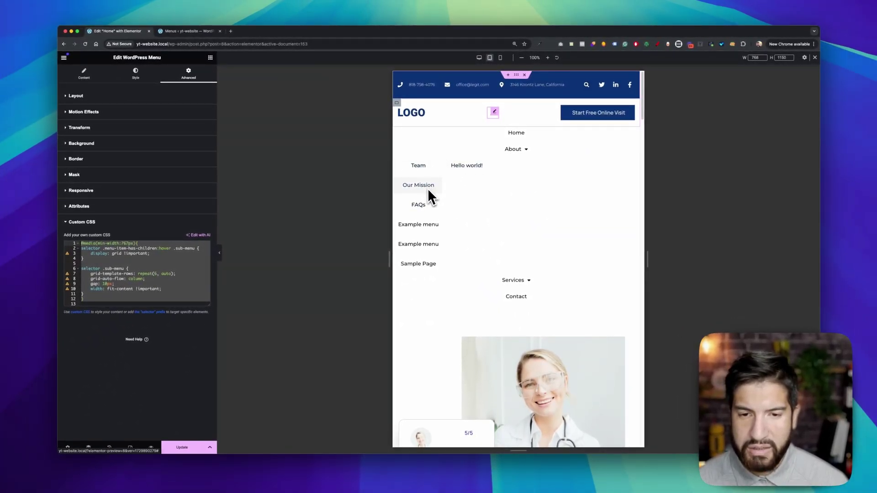
mouse_move(502, 278)
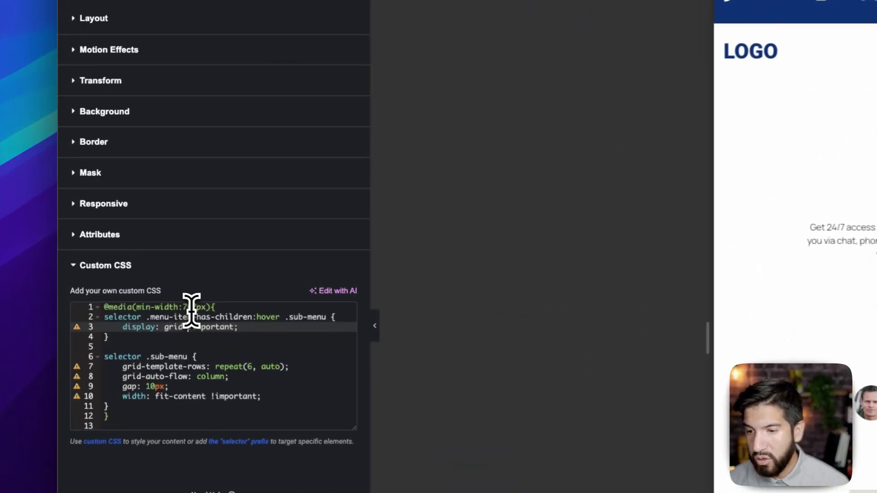
- Set the media query's min-width to 1024px and check the About and Services submenus in the tablet preview
click(194, 309)
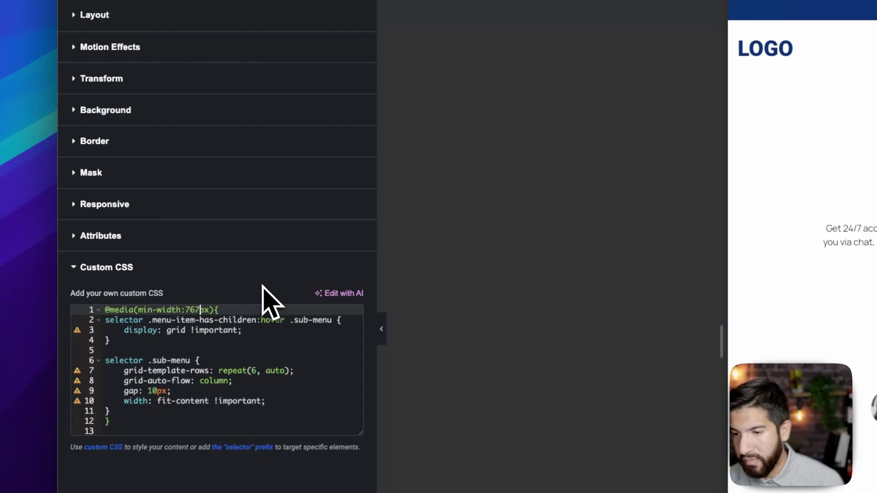
text(1024)
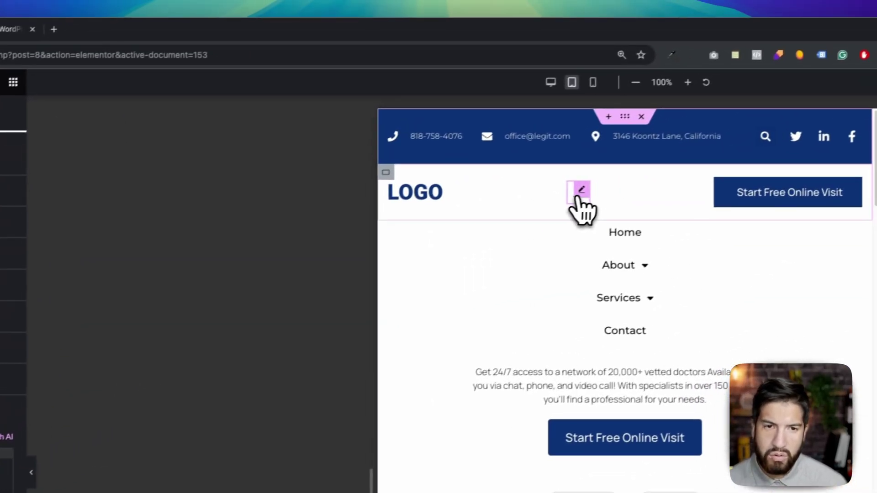
click(707, 144)
click(561, 205)
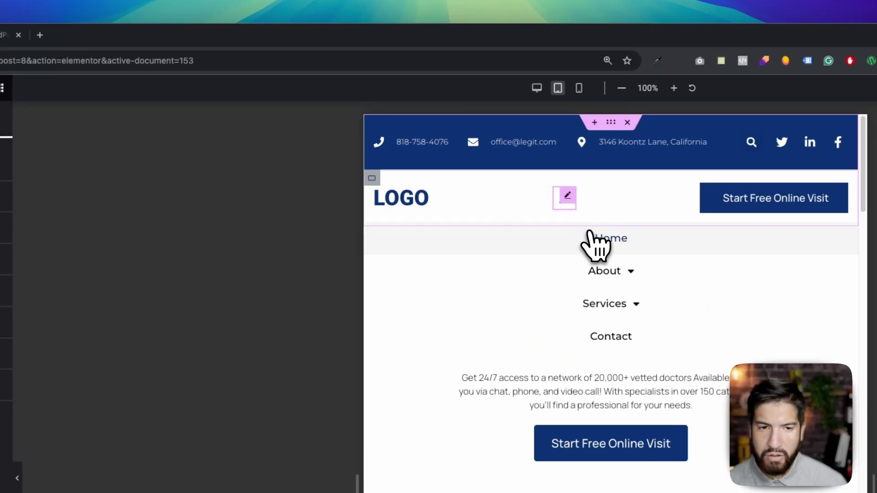
click(630, 273)
click(630, 274)
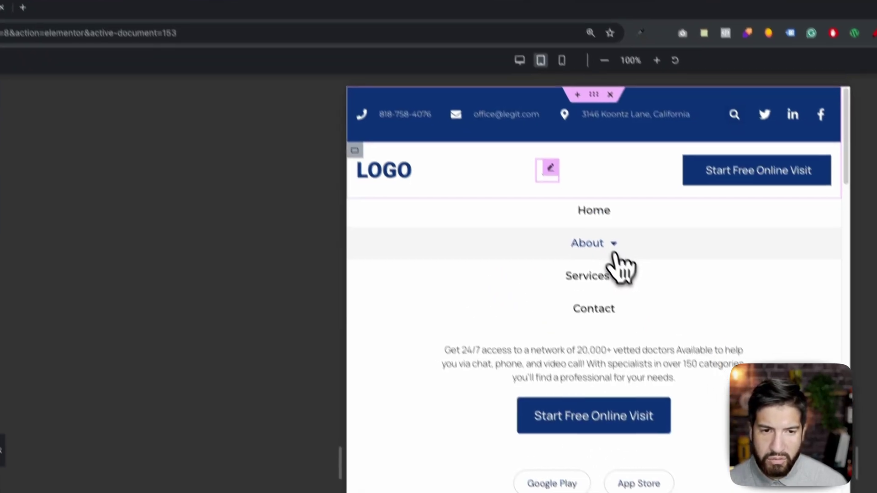
click(633, 300)
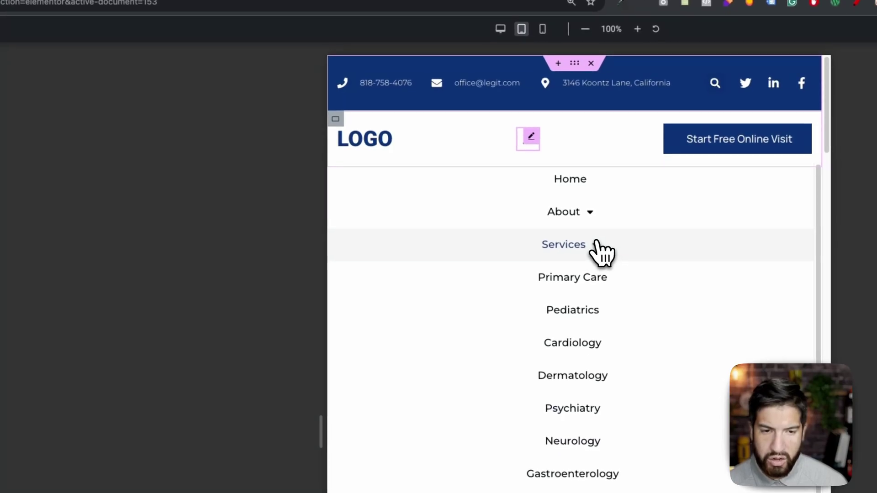
click(602, 253)
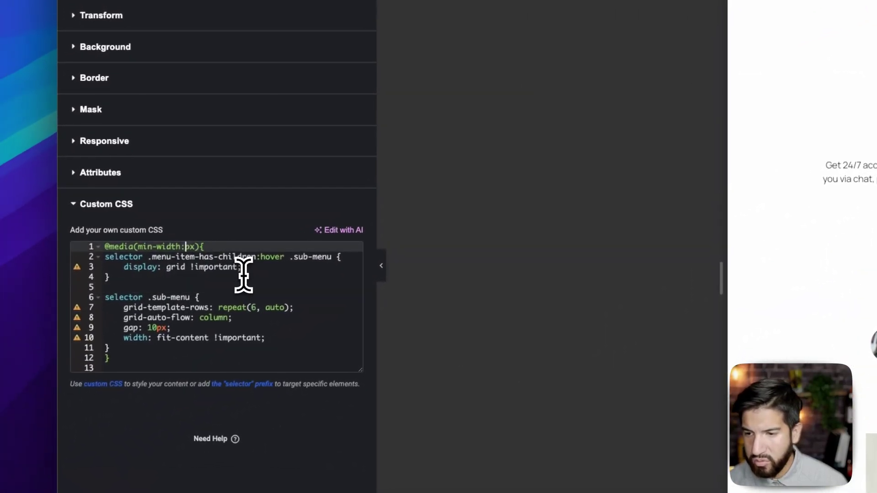
- Set the media query's min-width back to 767px and check the tablet menu
text(767px){)
mouse_move(605, 144)
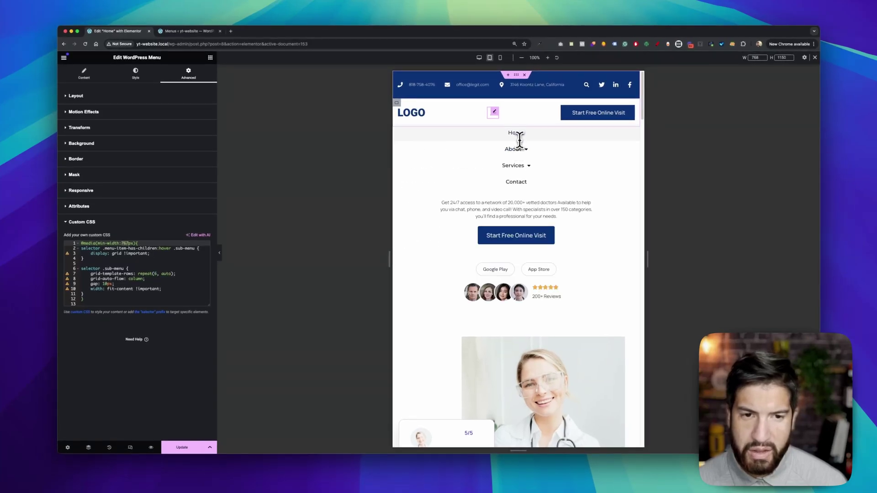
mouse_move(517, 146)
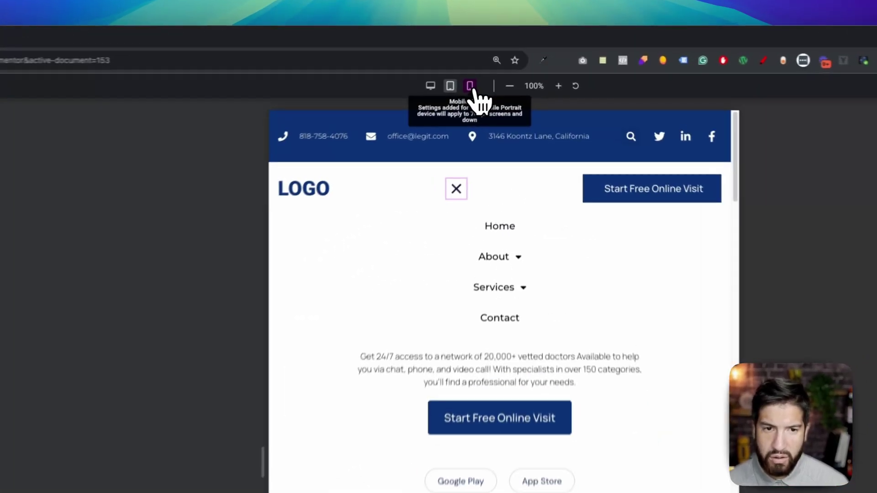
- Switch the preview to mobile size and expand the About submenu to check its layout
click(470, 87)
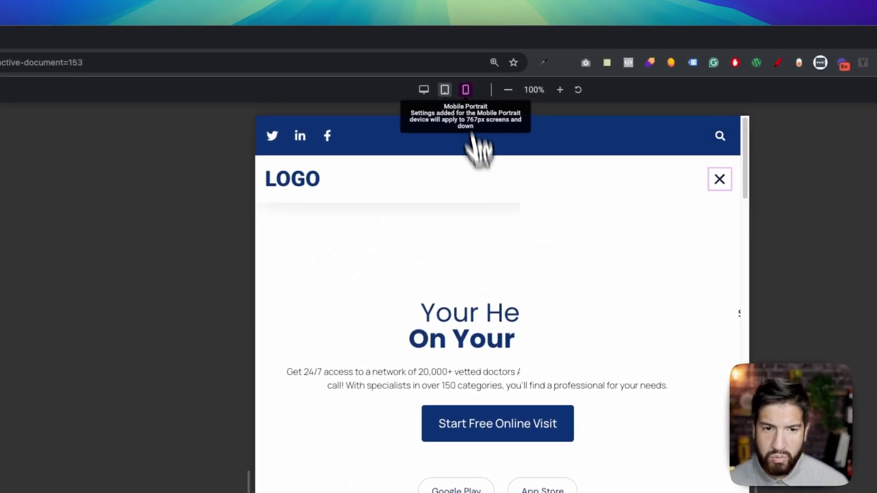
click(503, 303)
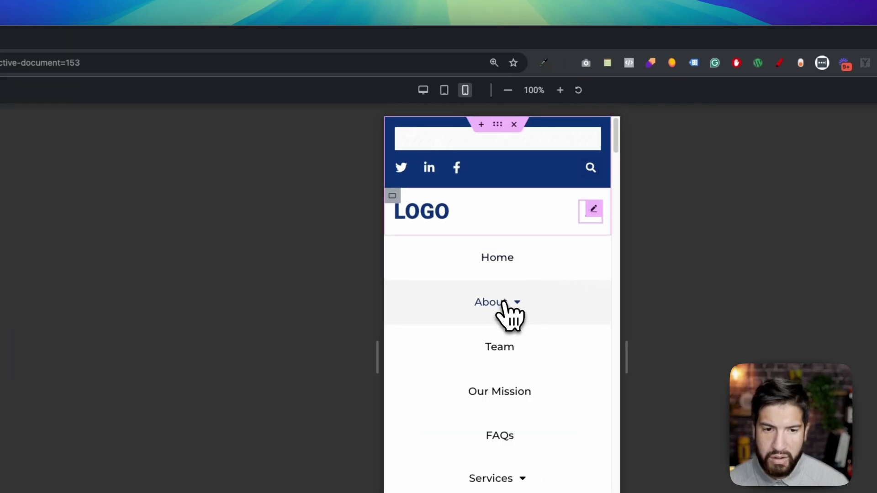
click(503, 304)
- Return to the desktop view, update the page and open its preview in a new tab to check the header dropdowns
click(423, 90)
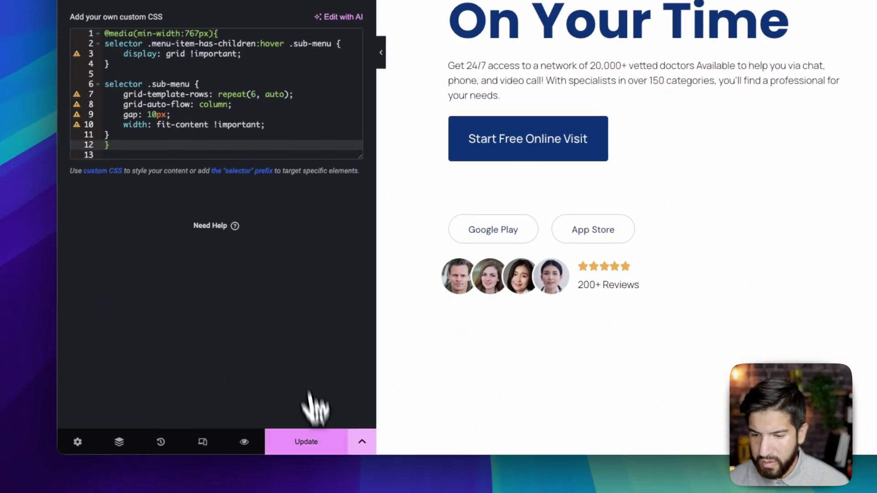
click(313, 445)
mouse_move(251, 446)
click(270, 408)
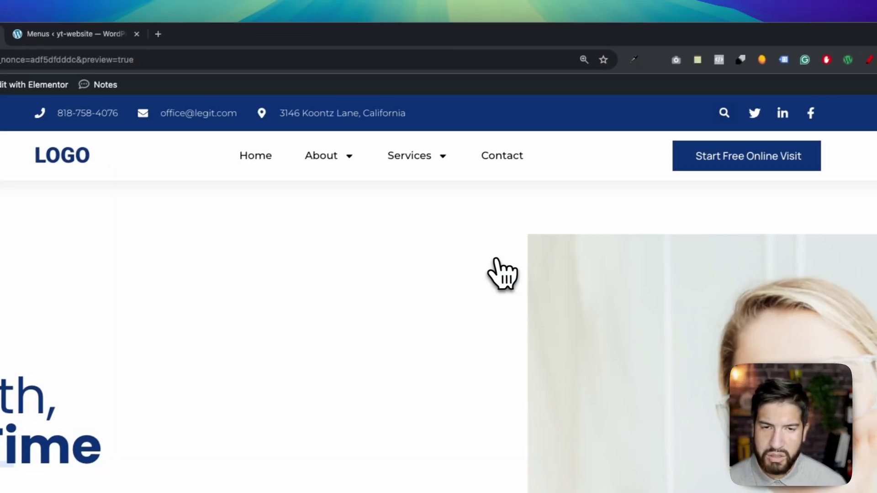
mouse_move(397, 147)
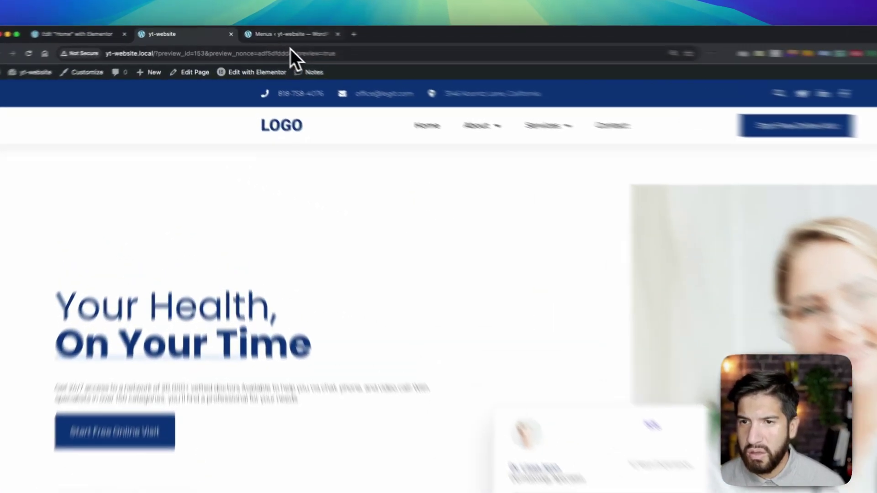
- In the Main nav menu, nest Our Mission under Team and FAQs under Our Mission, keeping Example menu directly under About
click(295, 32)
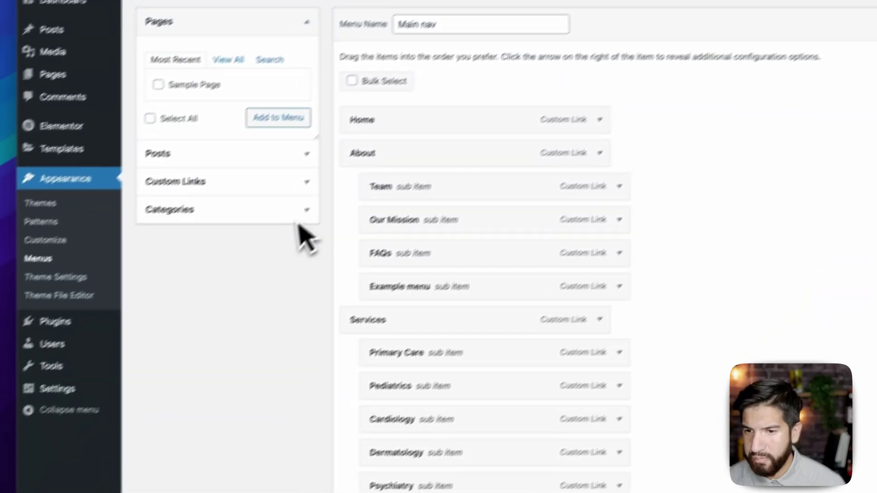
drag(467, 267, 510, 262)
drag(490, 201, 525, 256)
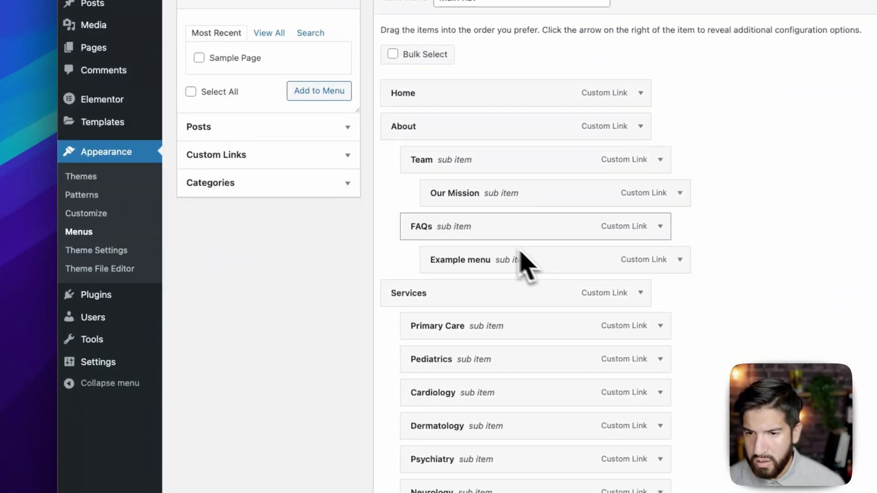
drag(480, 230, 416, 263)
- Adjust the nesting of the About sub-items and save the Main nav menu
scroll(485, 314, down, 1)
scroll(501, 329, down, 5)
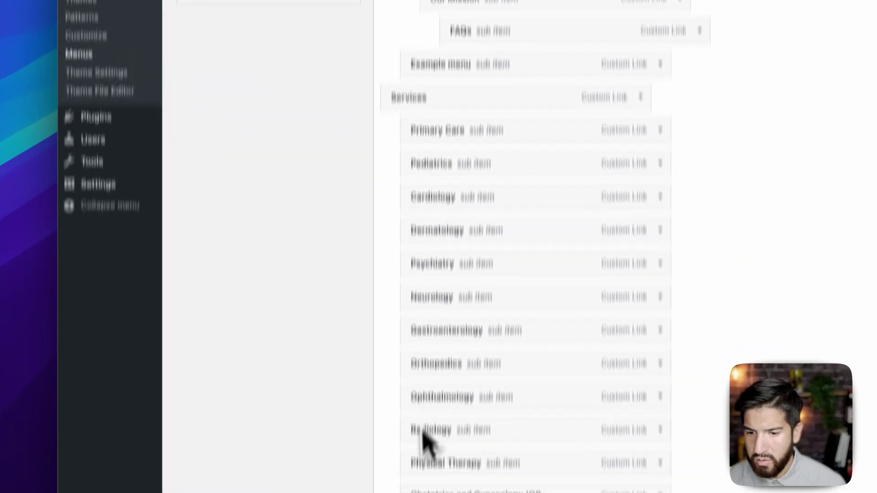
scroll(457, 294, up, 5)
drag(444, 160, 427, 168)
scroll(450, 357, down, 5)
scroll(455, 404, down, 1)
click(400, 452)
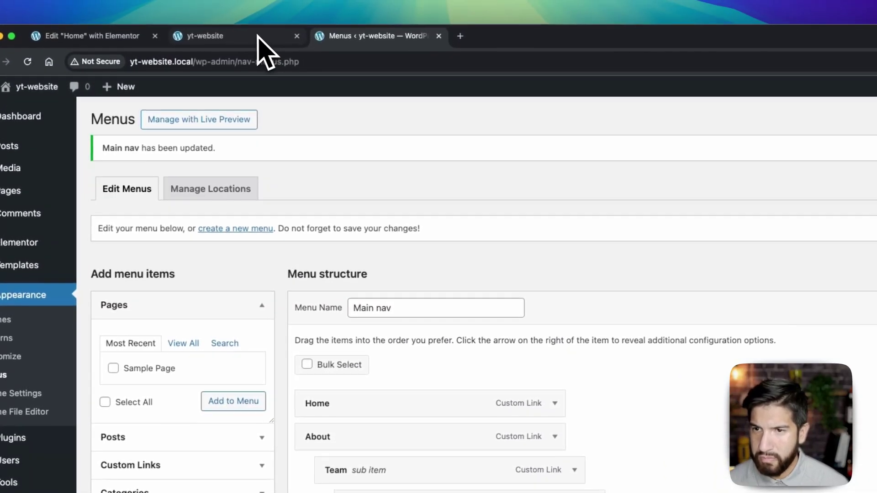
- Move the yt-website preview tab after the Menus tab, reload the page and check its Services and About dropdowns
click(270, 23)
drag(272, 24, 367, 27)
click(369, 46)
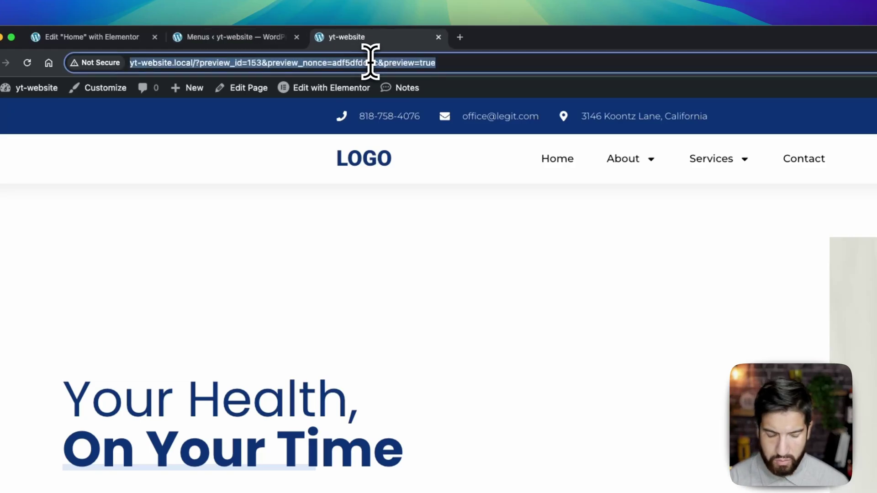
key(Return)
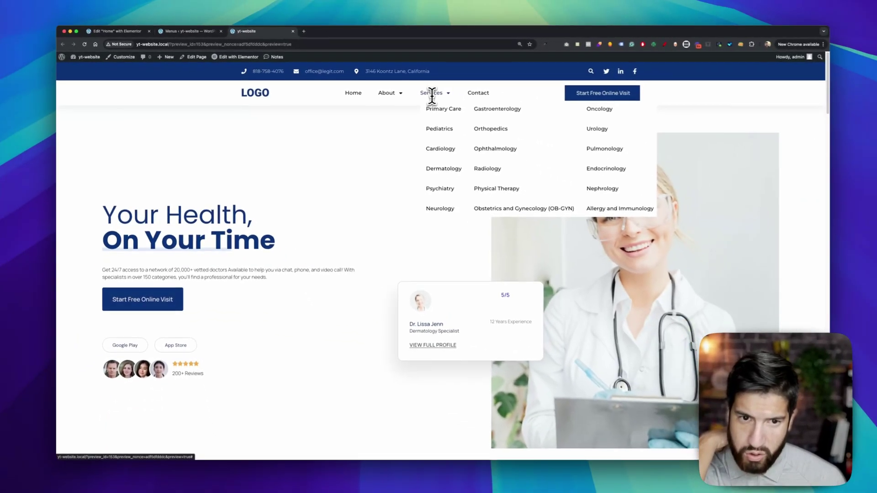
mouse_move(637, 158)
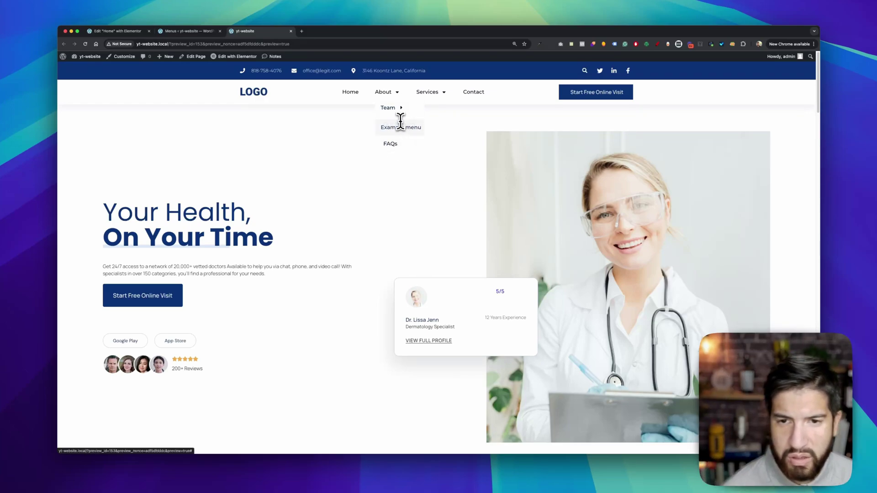
mouse_move(421, 95)
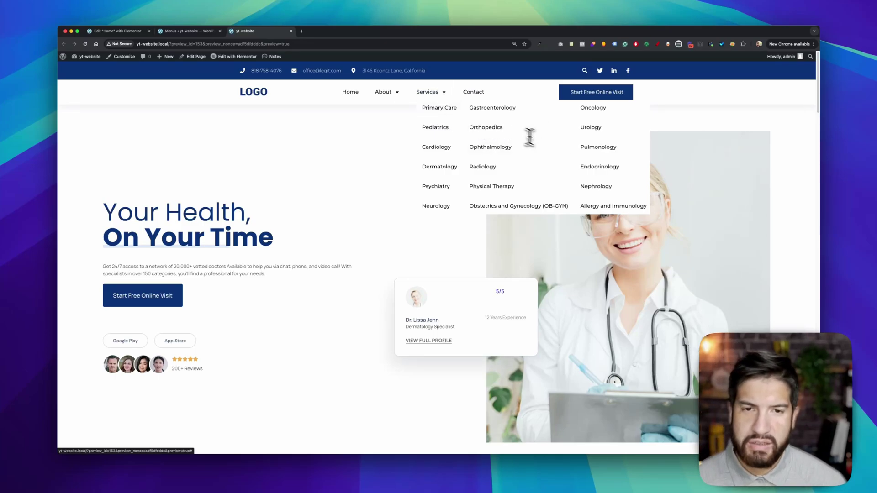
- Check the About and Services dropdowns in the preview, then inspect the Services menu item's element to find its menu item class
mouse_move(389, 92)
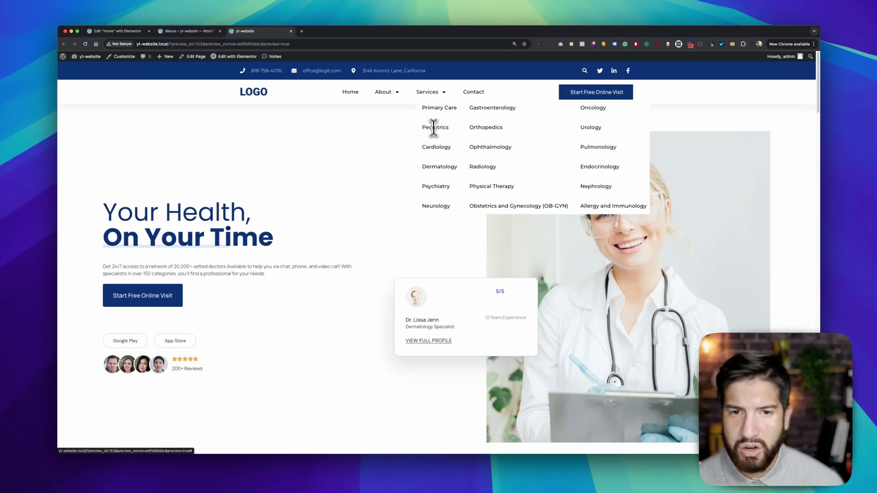
mouse_move(392, 110)
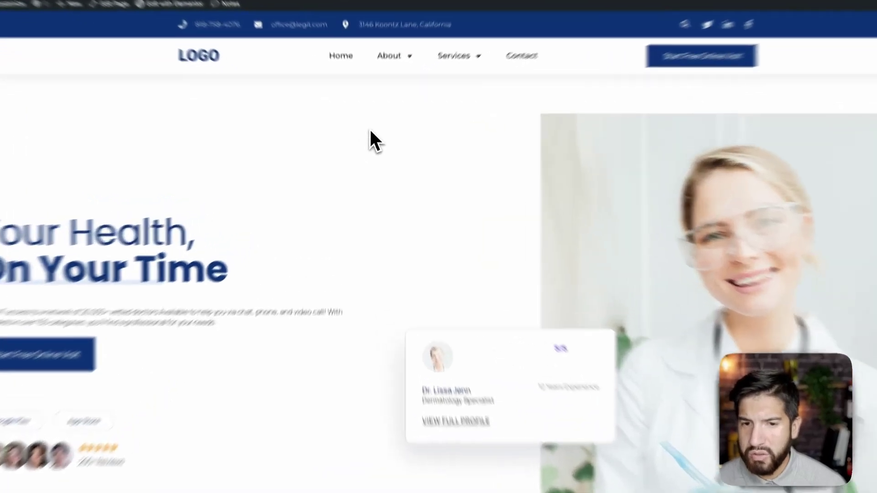
right_click(371, 140)
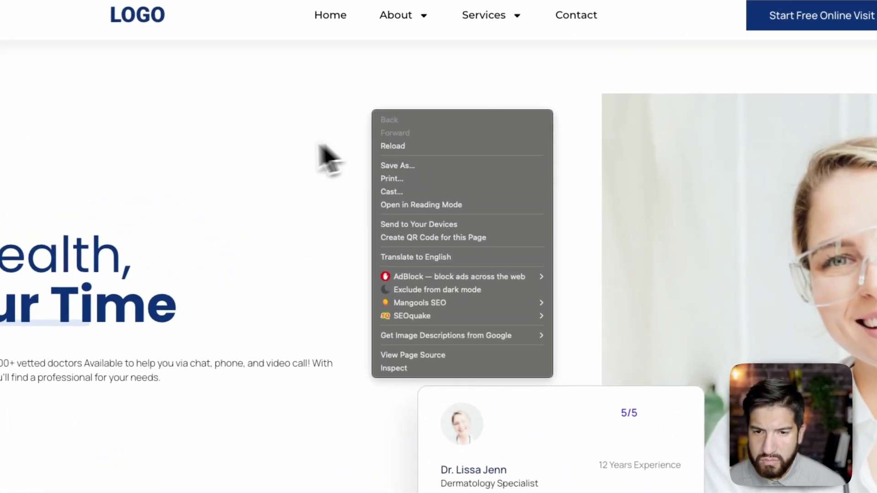
click(407, 369)
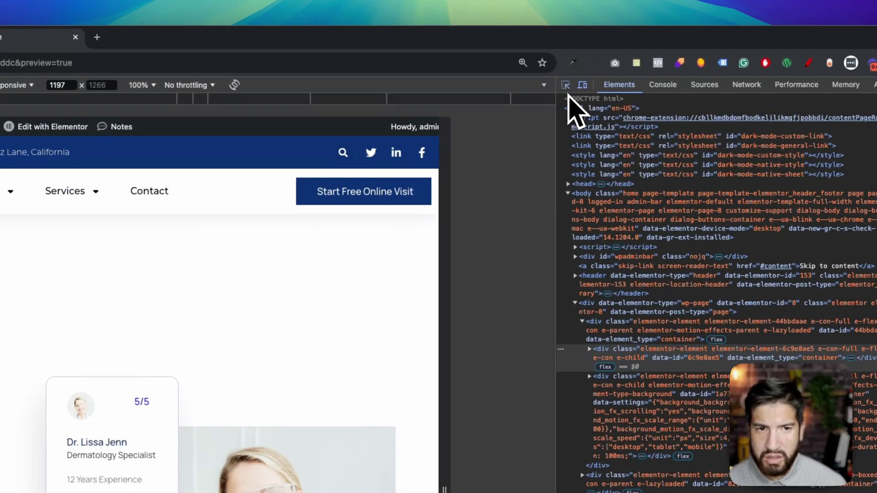
click(565, 85)
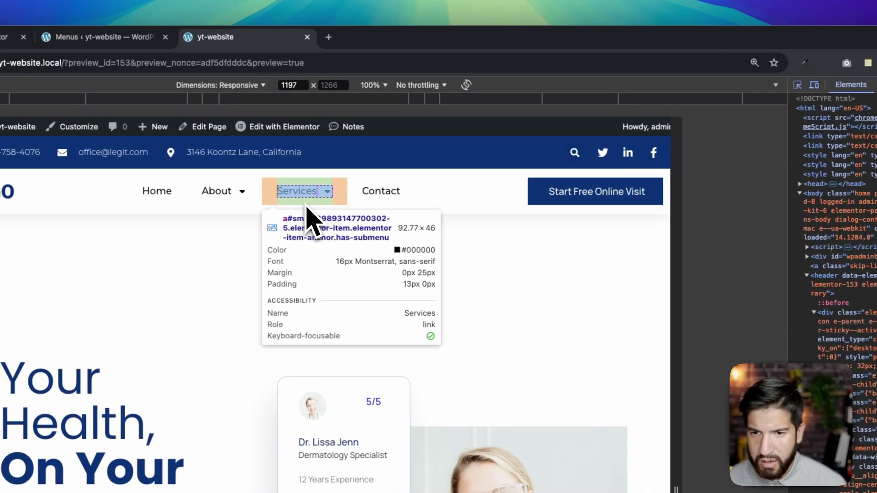
click(276, 214)
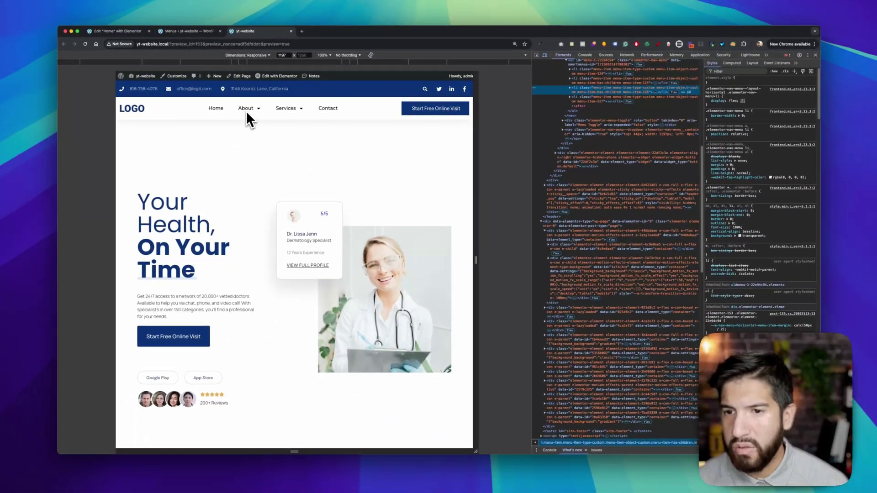
- In the Elementor editor's custom CSS, place the cursor before .menu-item-has-children in the hover rule and recheck the inspected Services item in the preview
click(121, 33)
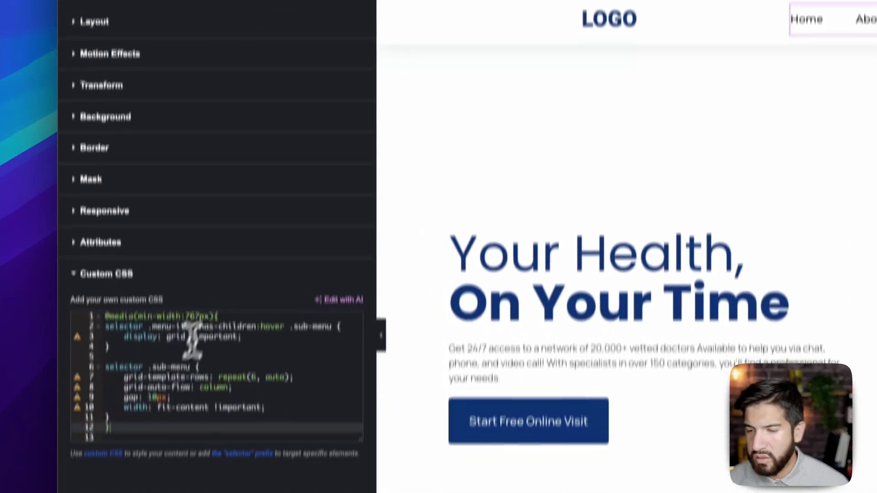
click(161, 367)
click(168, 369)
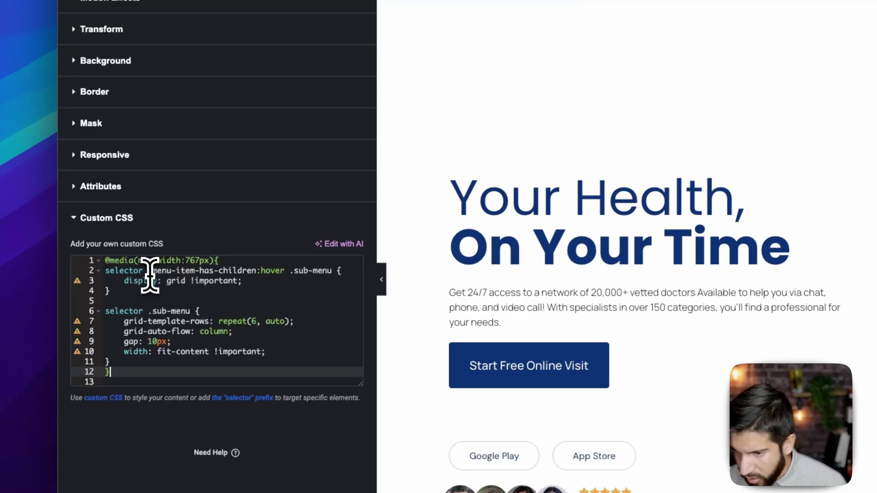
click(148, 270)
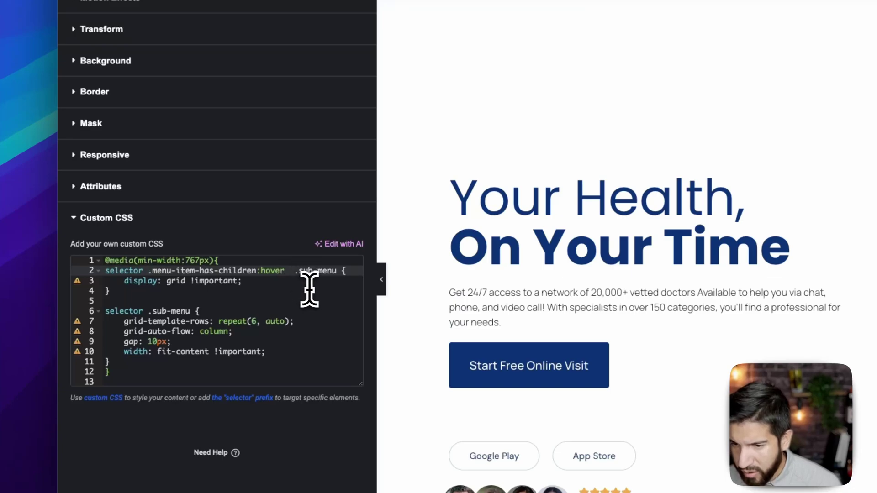
key(BackSpace)
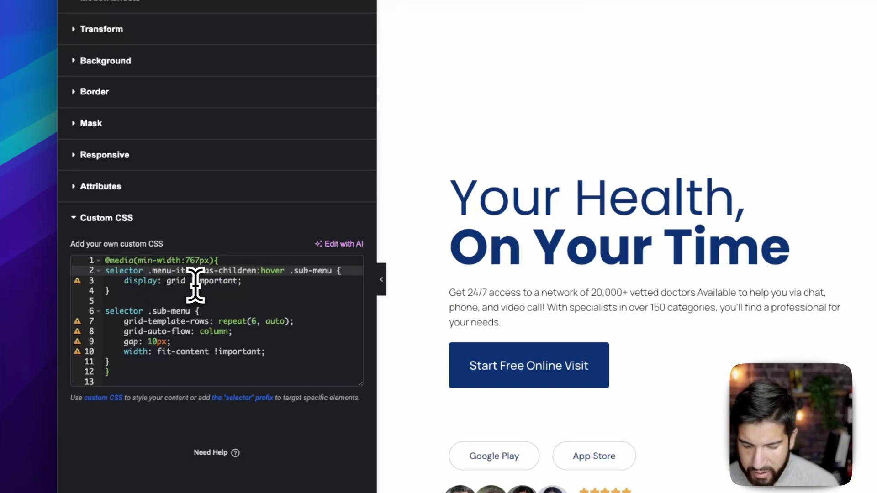
click(299, 31)
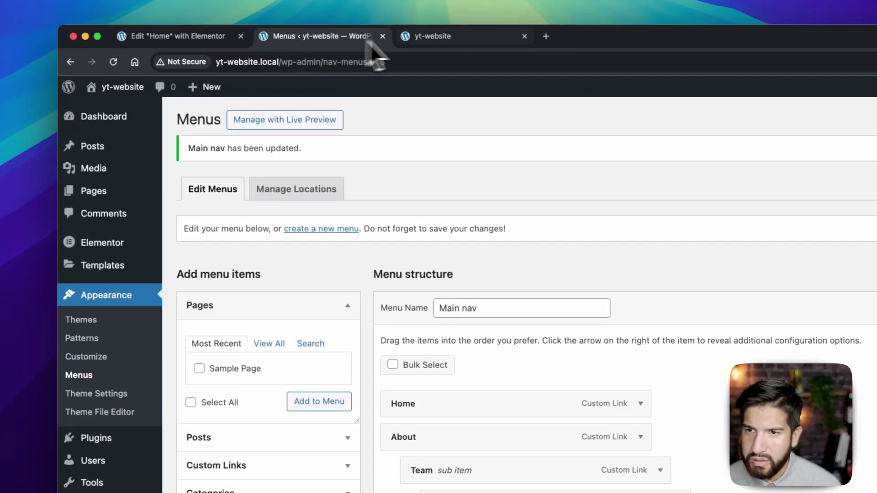
click(425, 39)
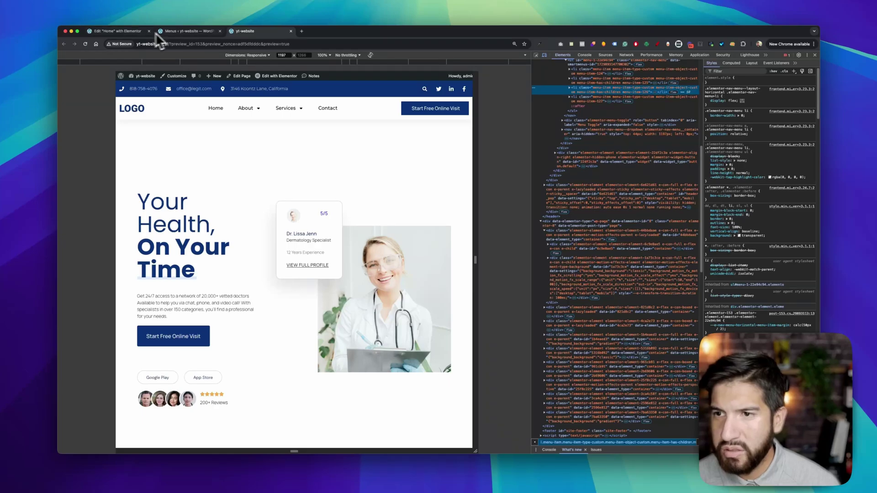
- Add the class .menu-item-126 directly before .menu-item-has-children:hover in the first rule of the menu widget's custom CSS
click(133, 32)
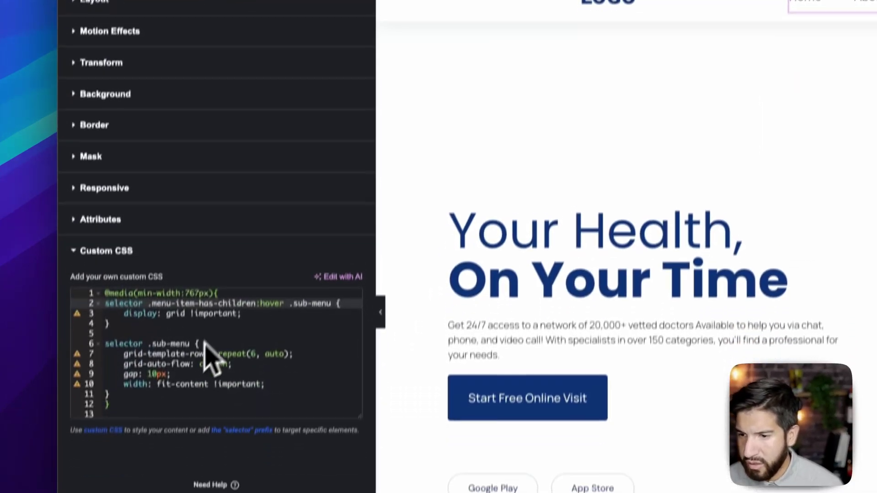
text(m)
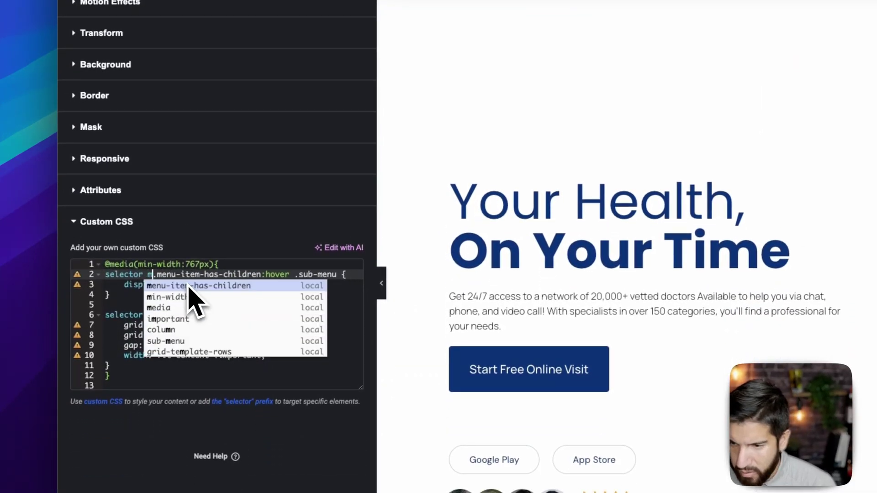
key(BackSpace)
text(.menu)
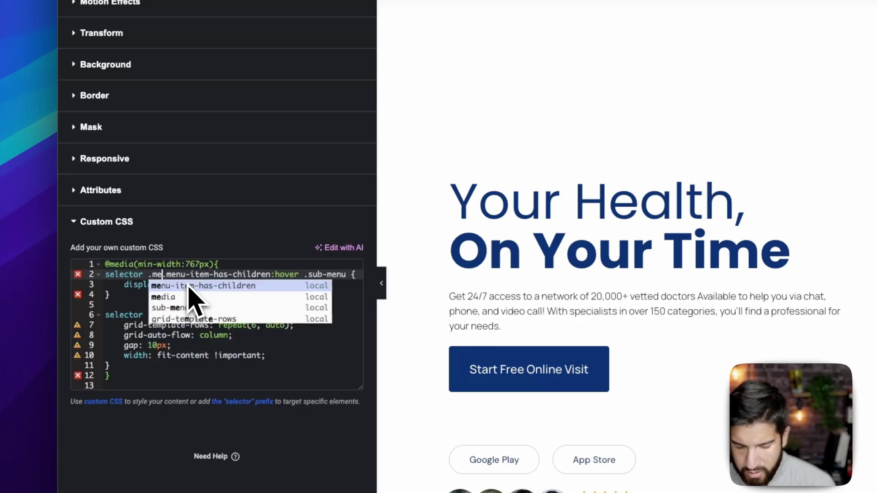
text(-it)
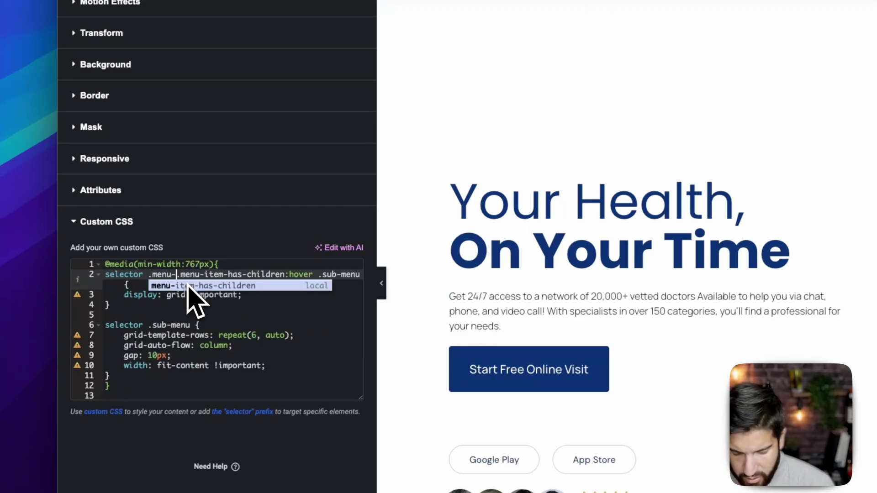
text(em-1)
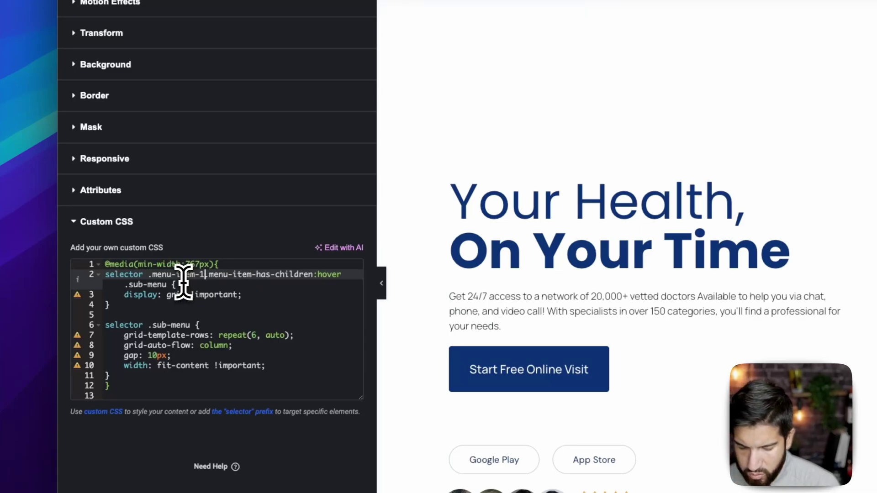
text(26)
- Copy .menu-item-126 in front of .sub-menu in the second CSS rule and update the page
click(209, 315)
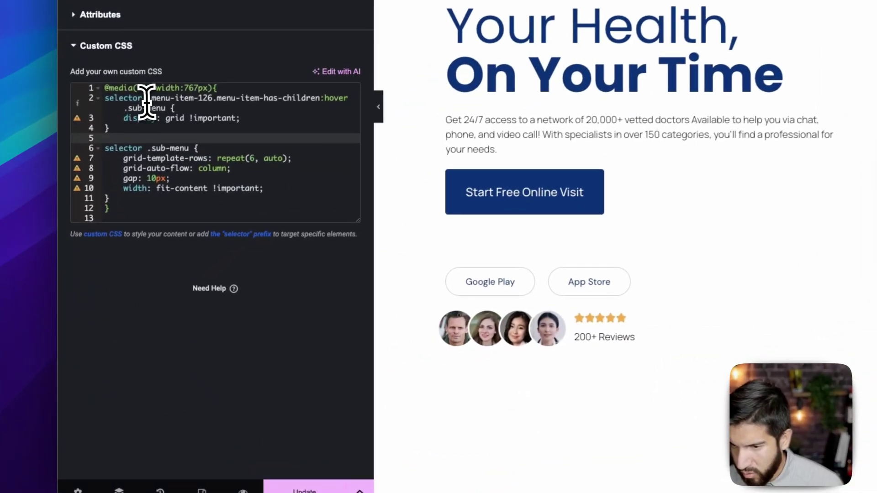
click(168, 99)
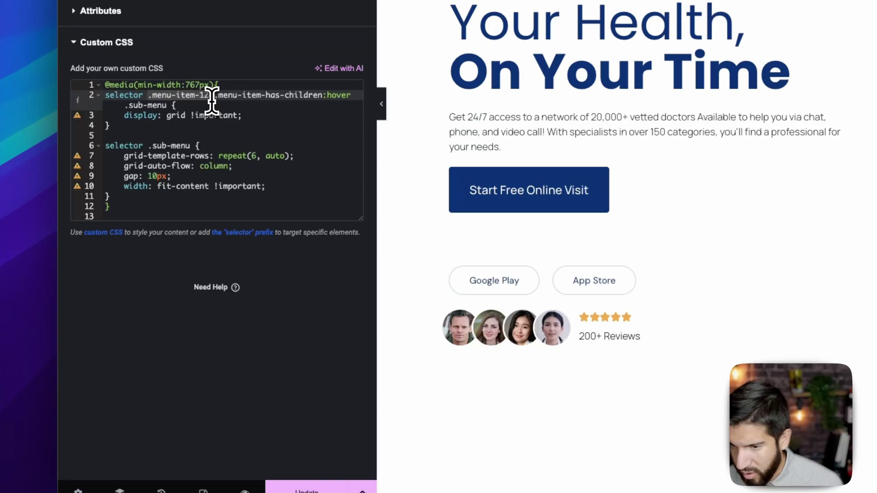
click(145, 145)
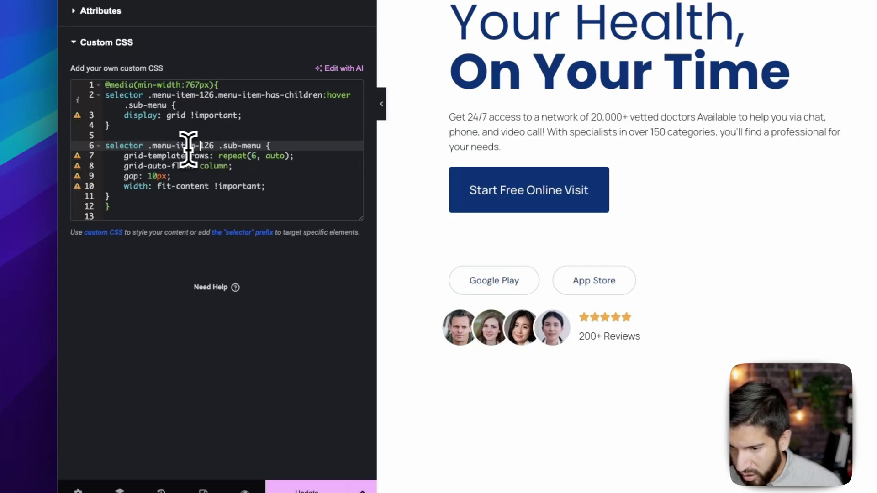
click(307, 489)
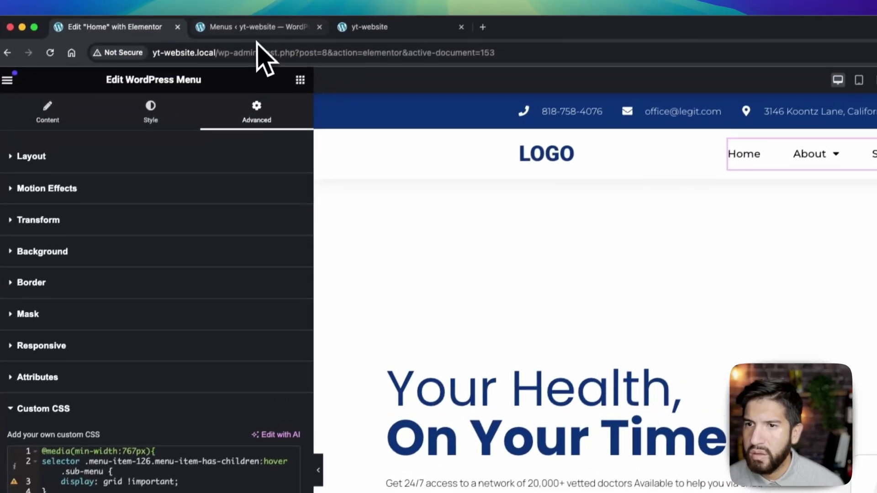
- Return to the yt-website preview, close the developer tools and check the Services and About dropdowns
click(345, 39)
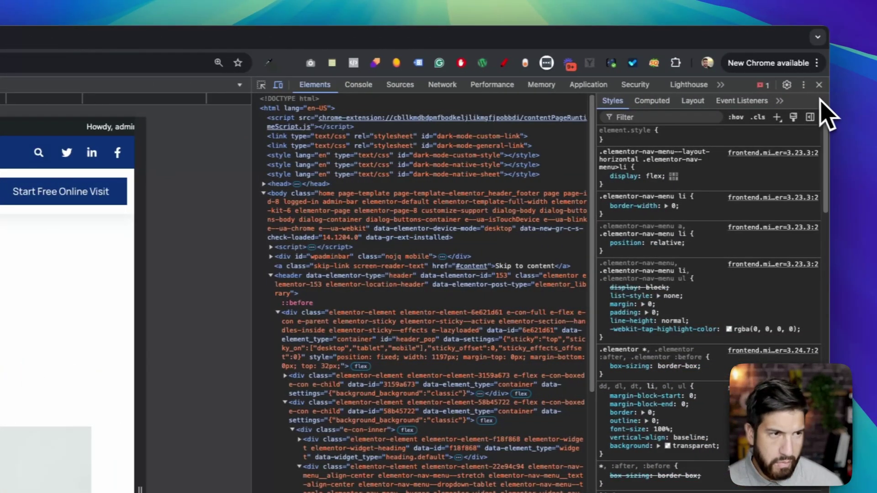
click(818, 85)
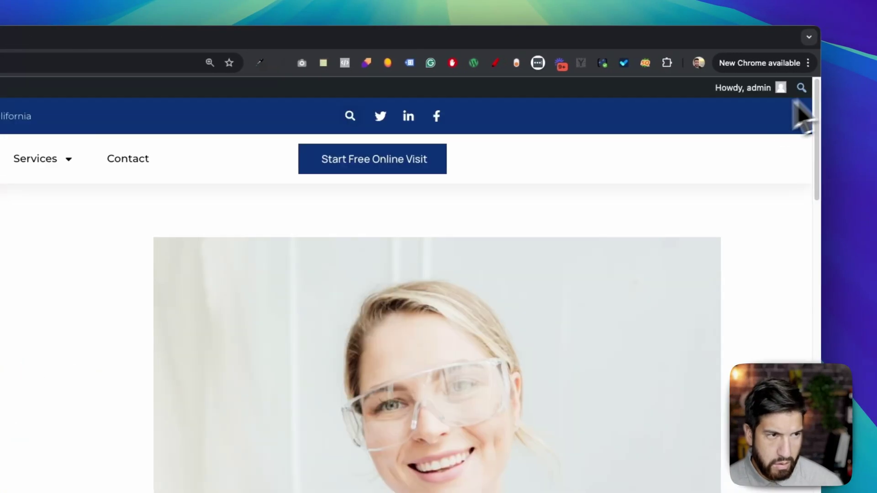
mouse_move(89, 158)
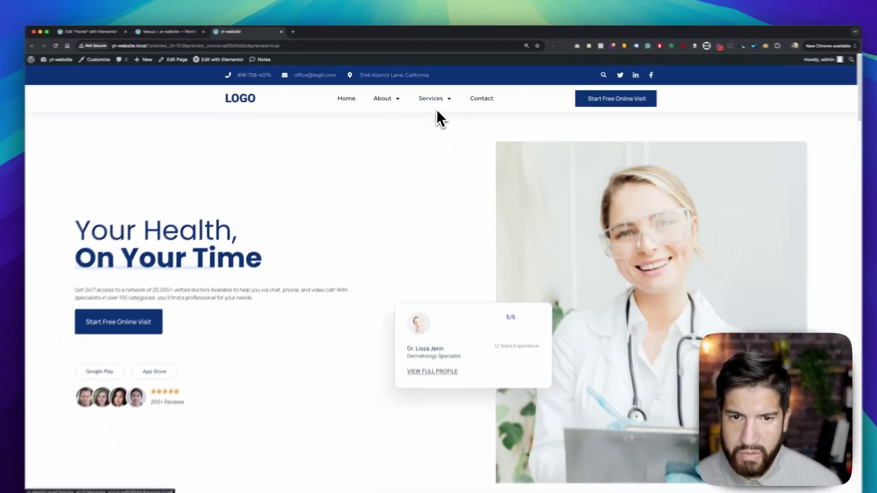
mouse_move(483, 164)
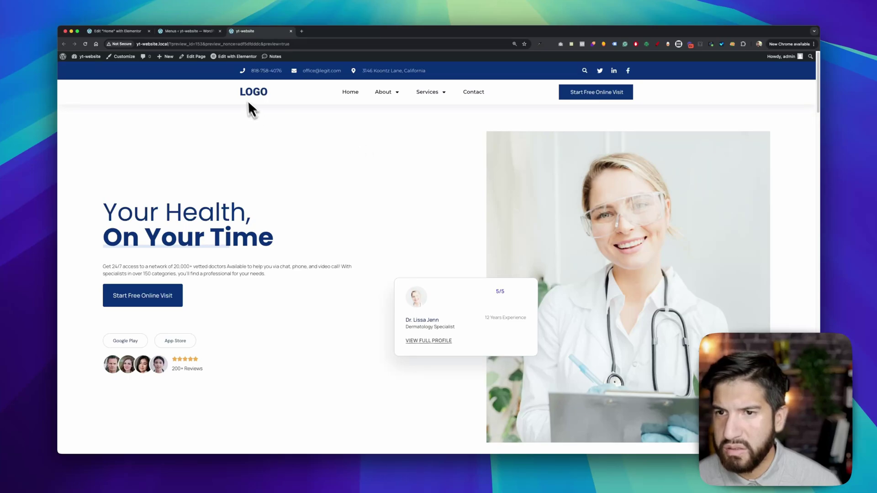
- Back in the Elementor editor, select the header menu widget and review its Dropdown style settings
click(205, 32)
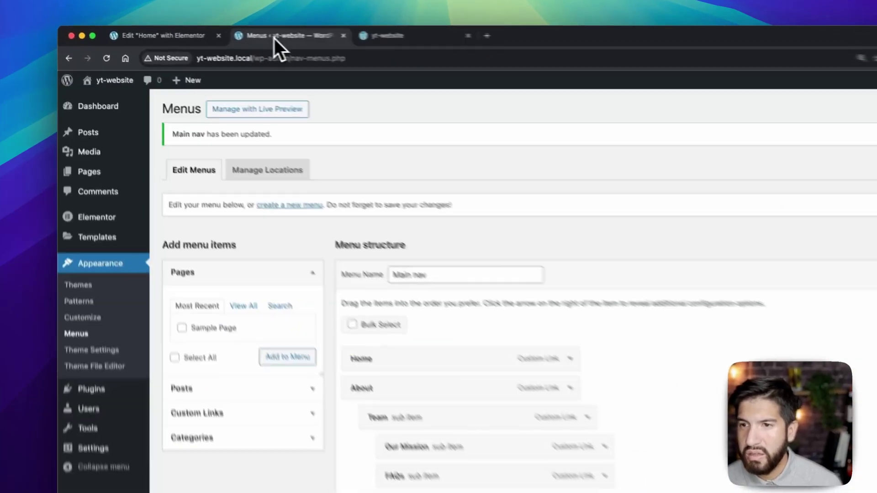
click(119, 32)
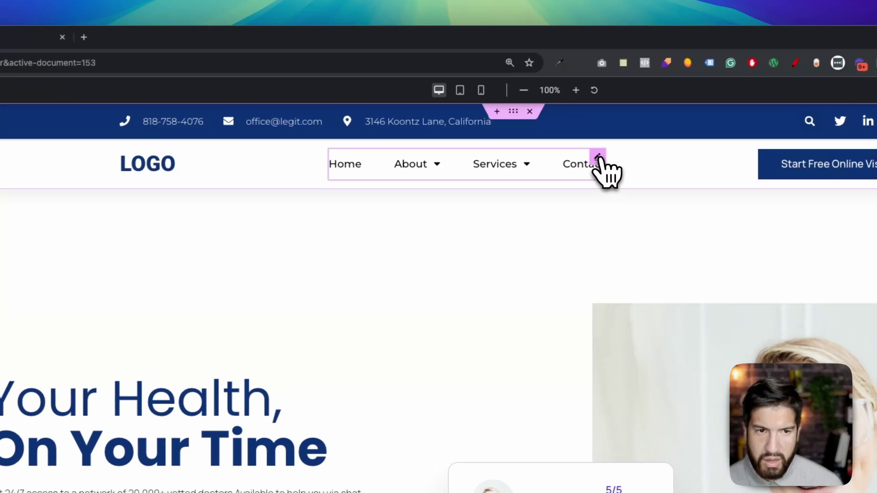
click(598, 157)
click(185, 91)
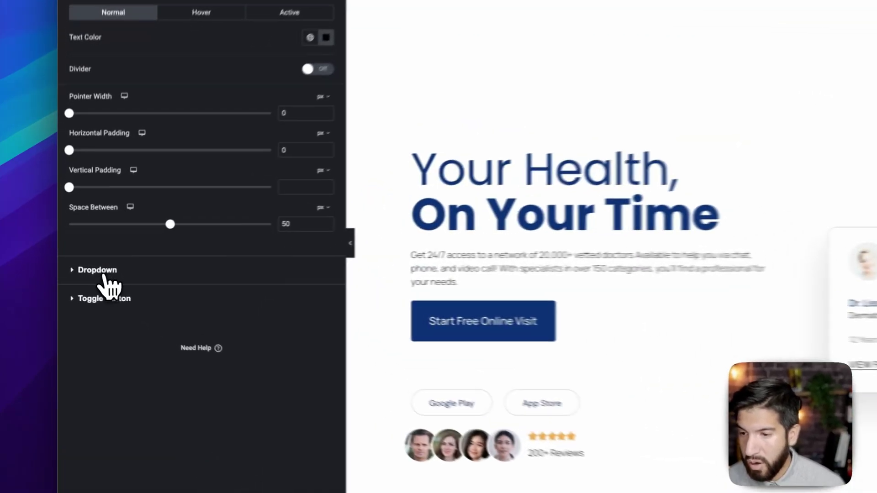
click(92, 269)
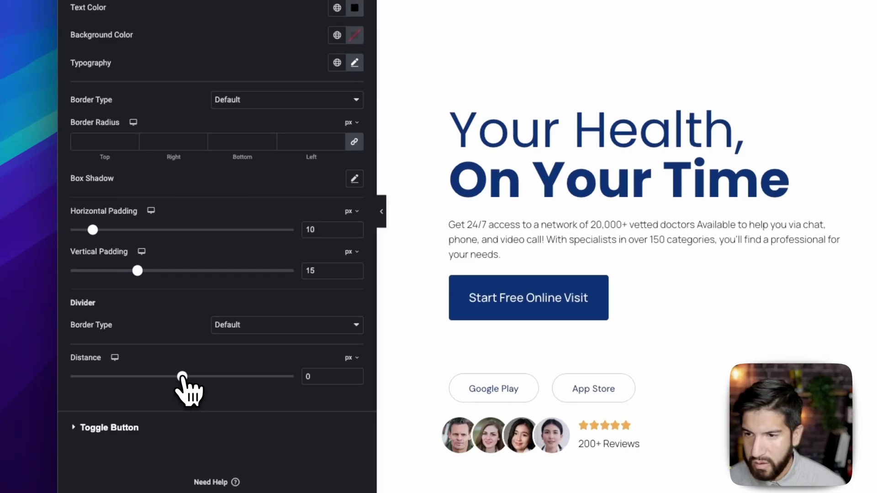
- Try adding display: grid !important; to the .menu-item-126 .sub-menu rule in the widget's custom CSS, then undo the addition
click(319, 84)
scroll(182, 379, down, 10)
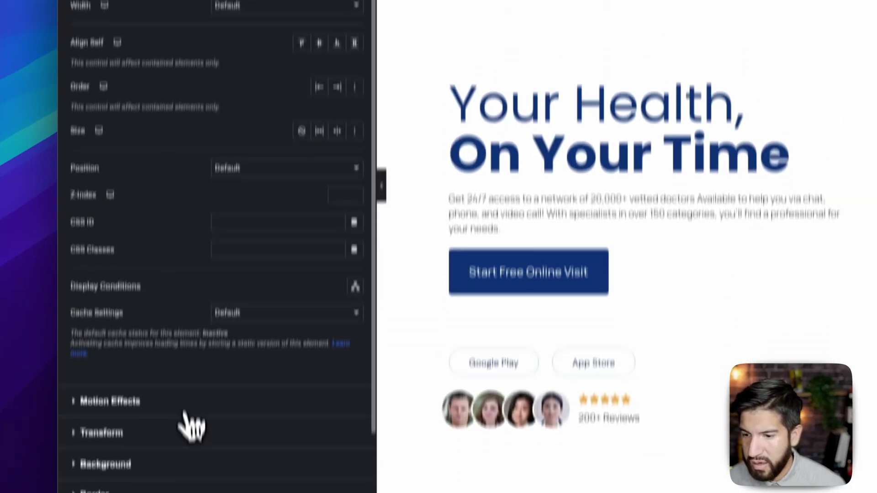
click(168, 401)
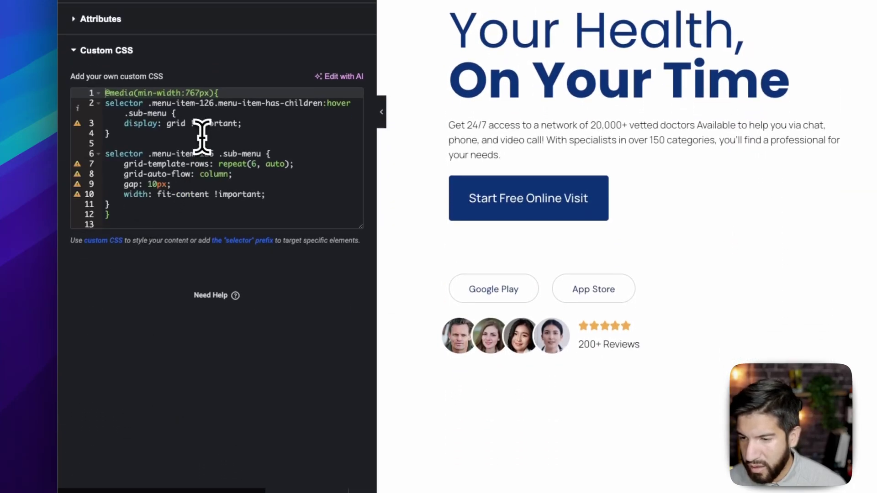
click(244, 127)
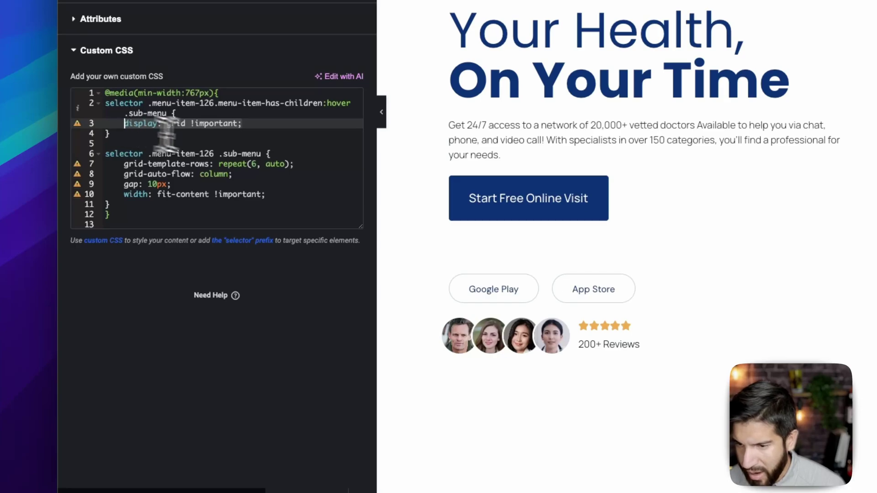
click(293, 154)
key(Return)
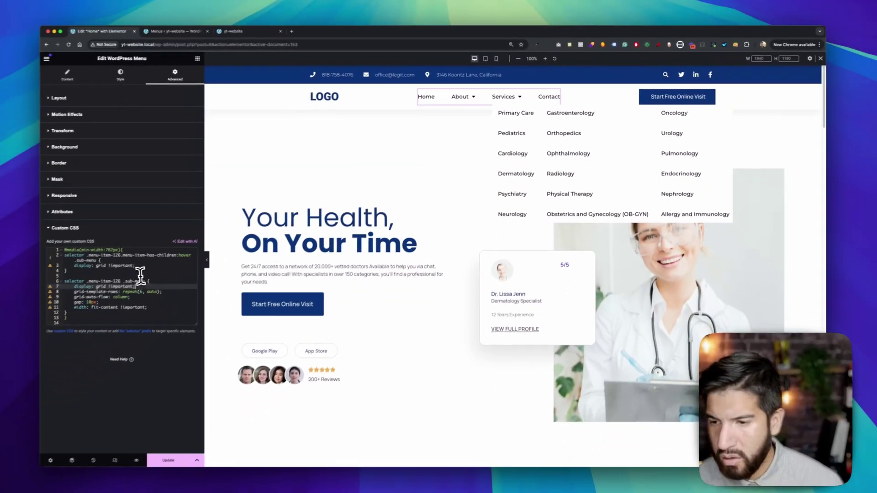
key(super+z)
key(super+z)
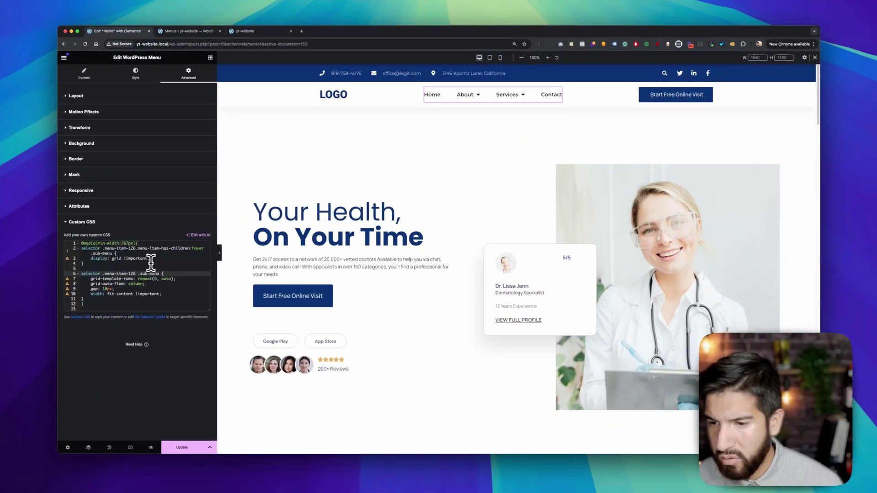
mouse_move(505, 123)
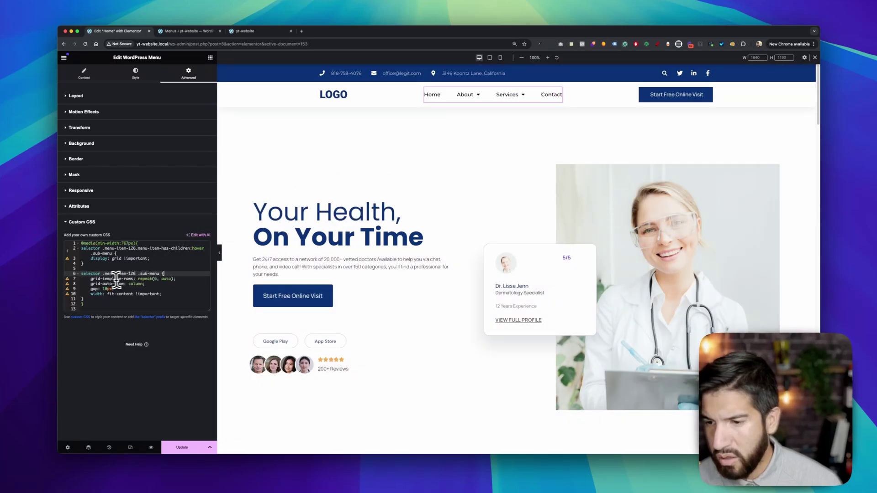
- Restore display: grid !important; in the .menu-item-126 .sub-menu rule and set the widget's dropdown Distance to about 15 px
key(super+shift+z)
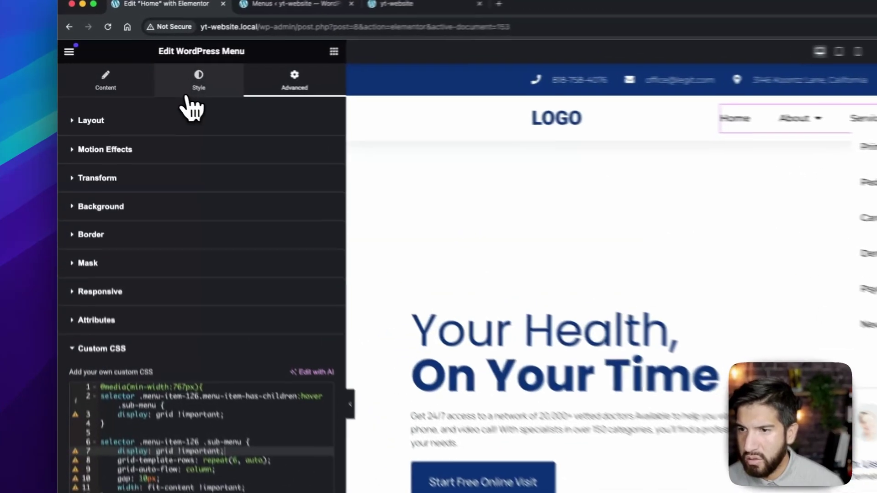
click(136, 75)
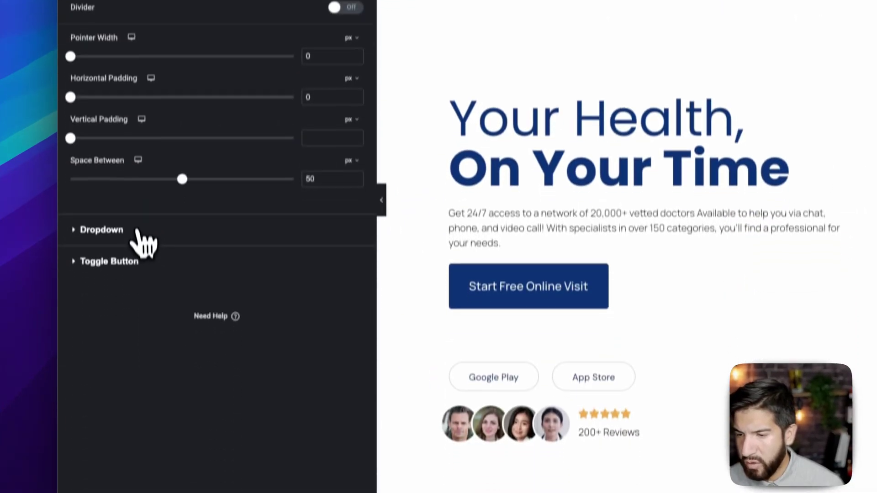
click(144, 242)
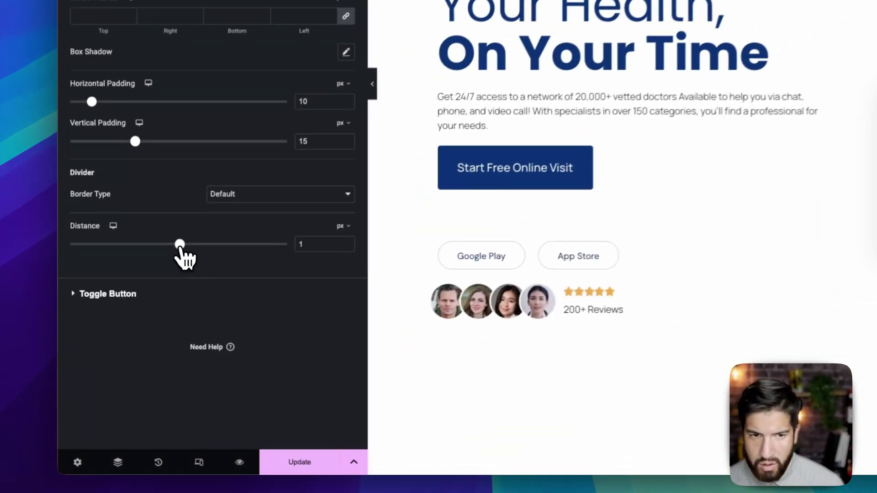
drag(119, 336, 131, 336)
drag(209, 254, 195, 236)
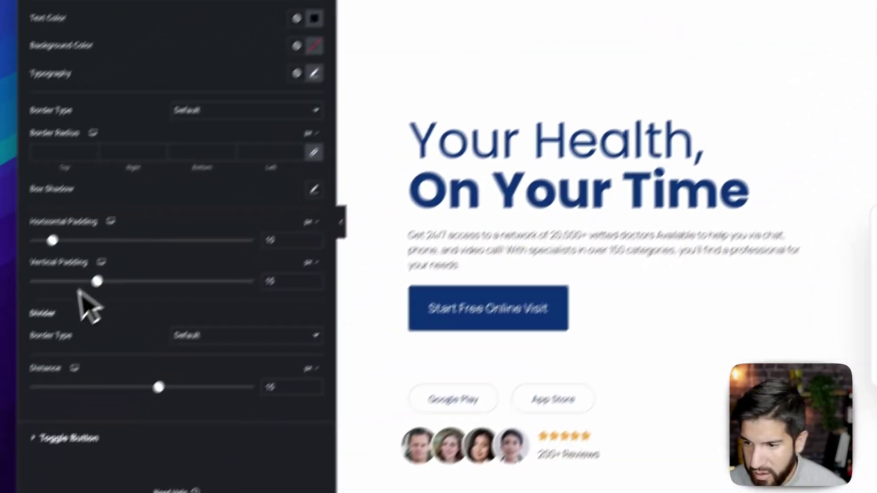
drag(159, 388, 165, 389)
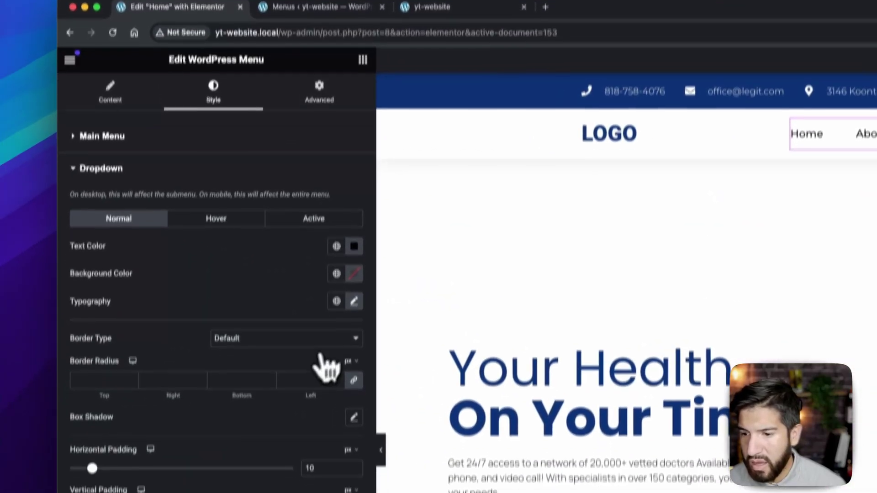
- Remove the display: grid !important; line from the second rule in the widget's custom CSS and update the page
click(315, 127)
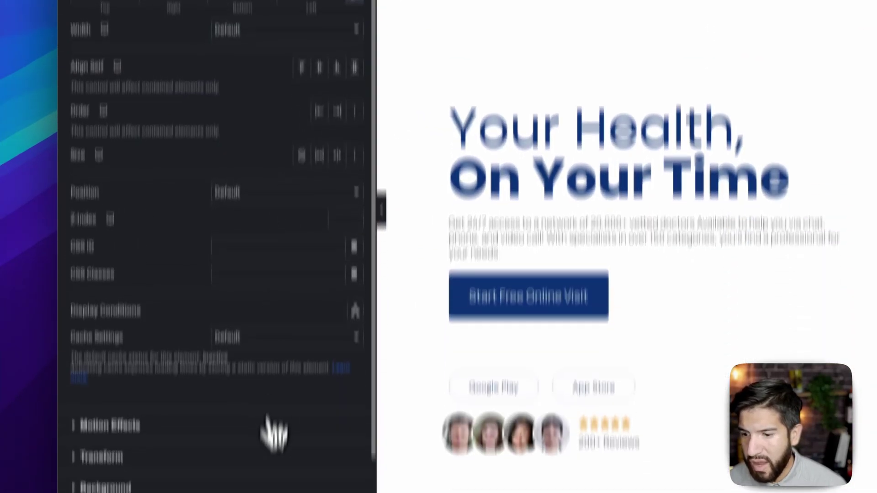
scroll(265, 408, down, 4)
click(187, 346)
click(259, 106)
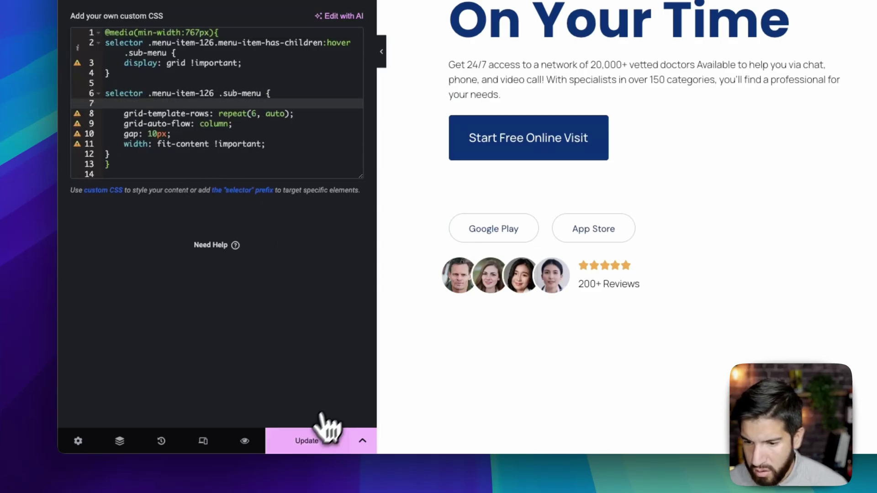
key(BackSpace)
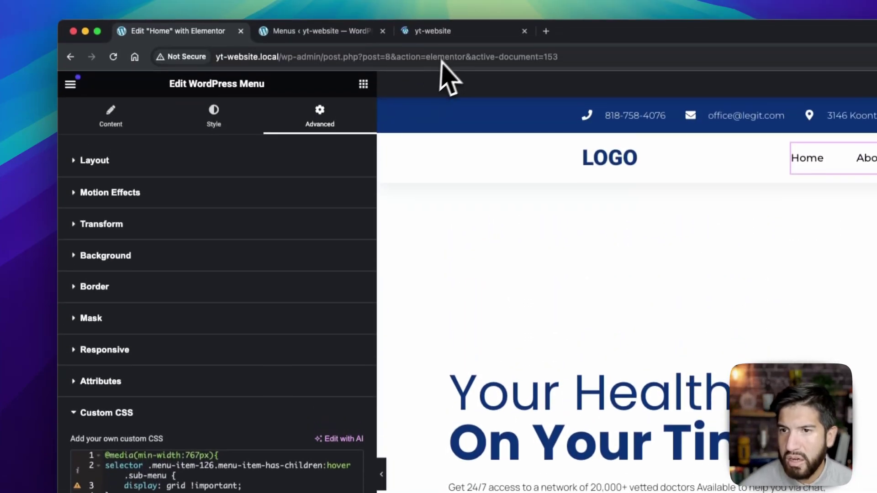
- Switch to the yt-website preview and check how the About submenus and the Services dropdown behave
click(459, 37)
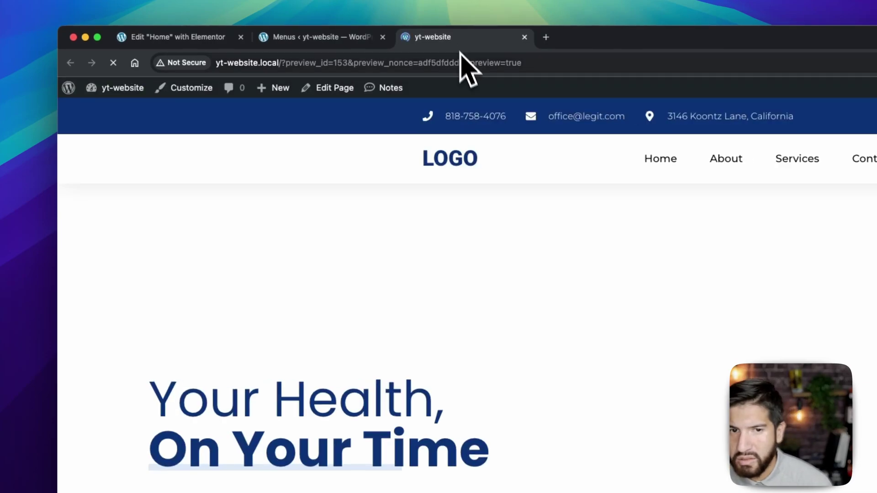
mouse_move(715, 172)
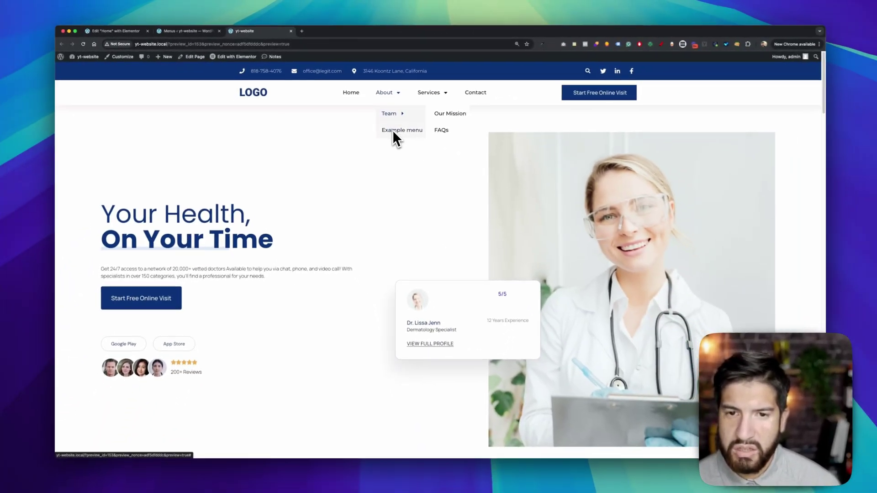
mouse_move(438, 98)
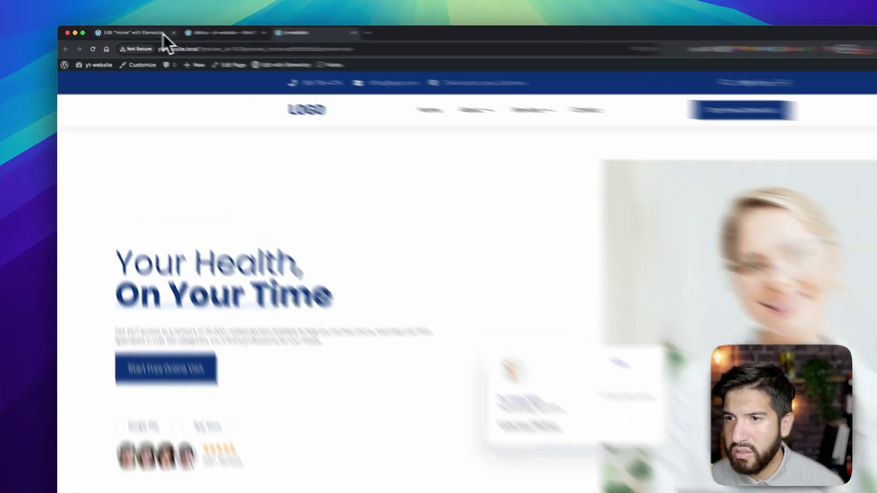
- Return to the Elementor editor and try adding display: grid !important; to the .menu-item-126 .sub-menu rule
click(169, 32)
click(130, 31)
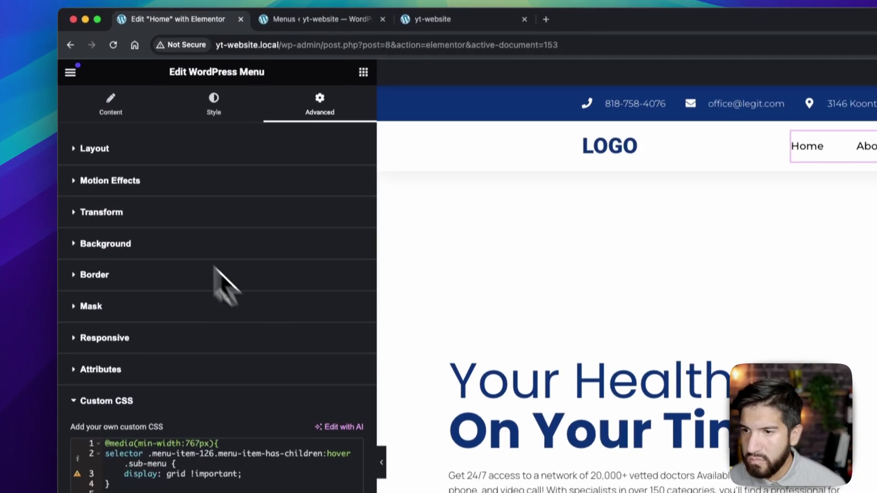
click(274, 417)
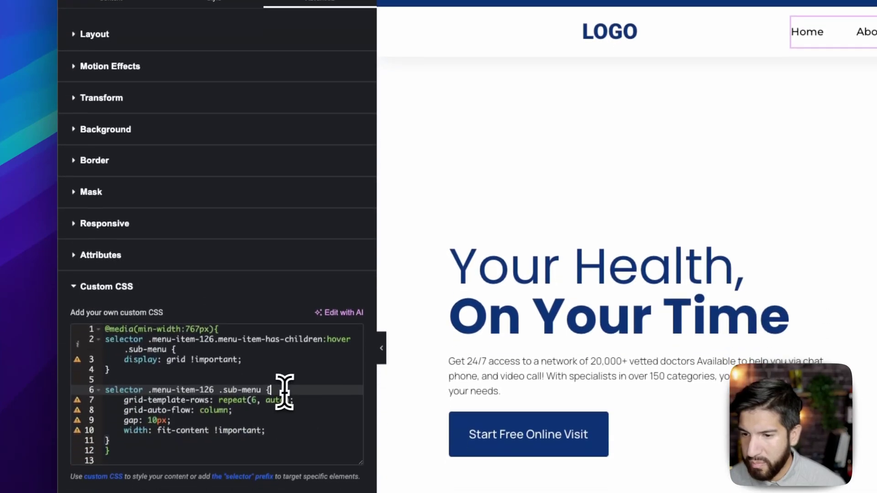
text(display: grid !important;)
- Reduce the main menu's Space Between to about 40 px and set the dropdown's Distance to about 8 px
click(228, 64)
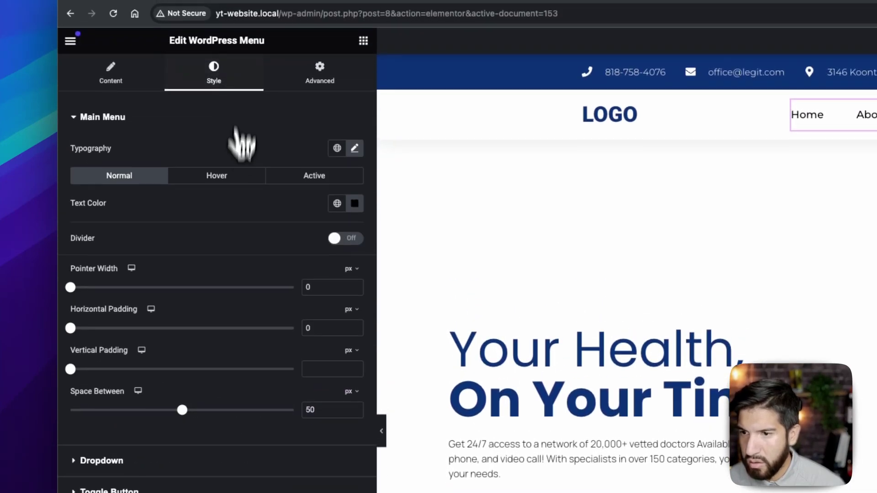
drag(182, 327, 160, 328)
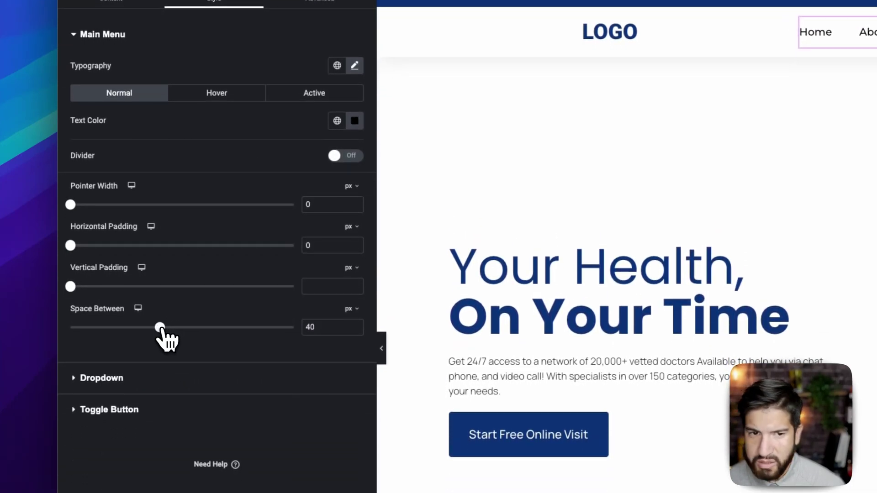
click(102, 379)
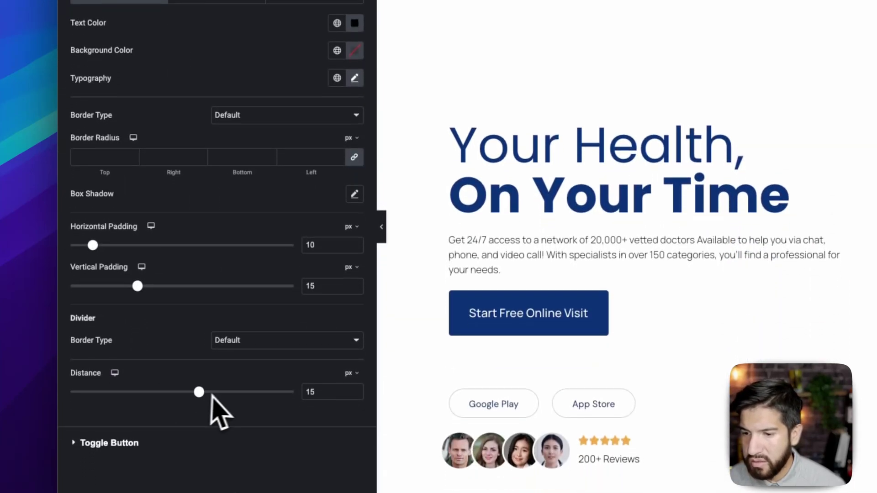
drag(198, 392, 191, 392)
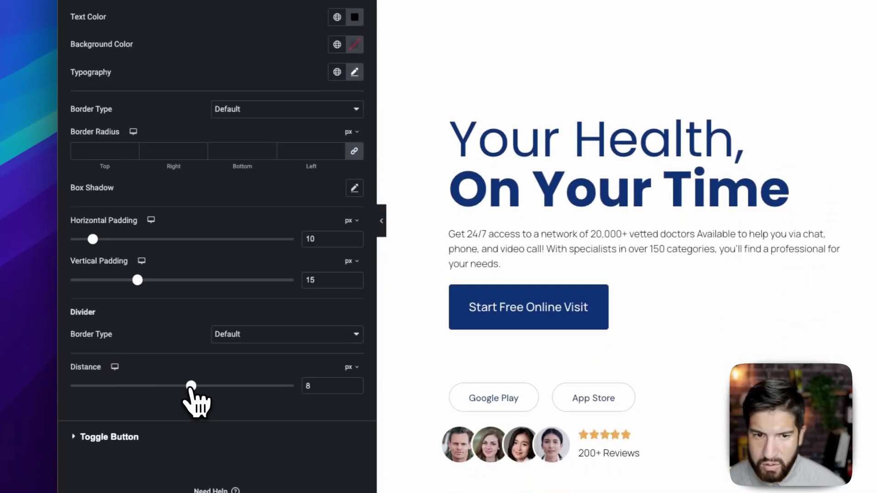
- Go back to the widget's custom CSS and insert display: grid !important; as the first declaration of the .menu-item-126 .sub-menu rule
click(331, 93)
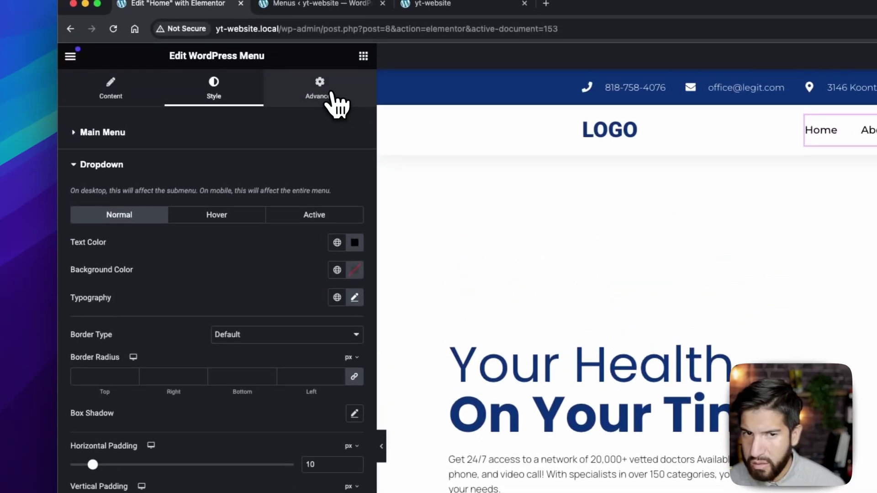
scroll(188, 422, down, 4)
click(166, 400)
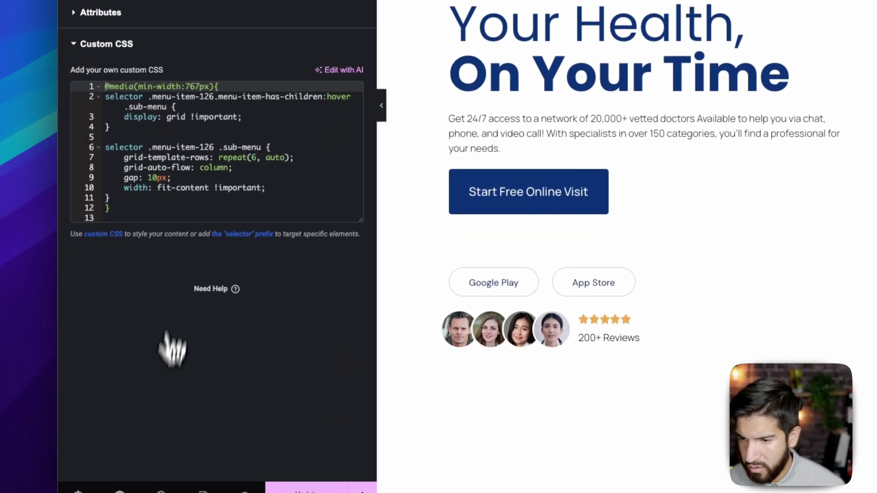
click(288, 145)
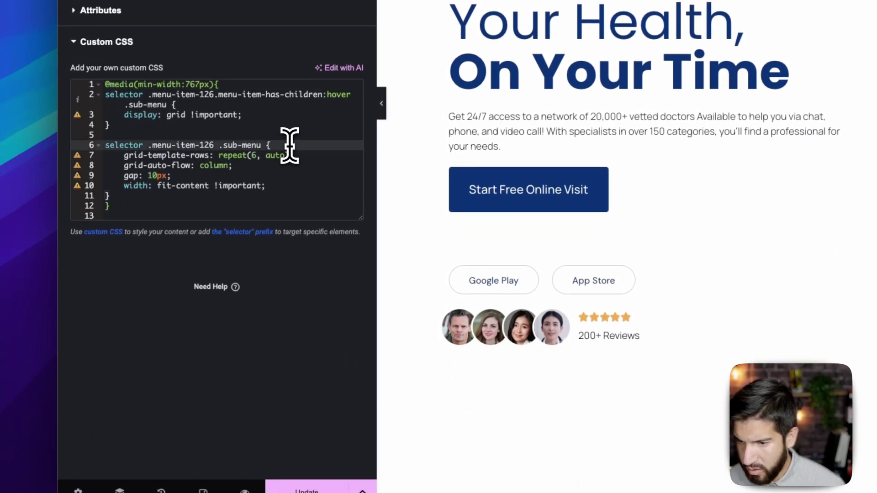
click(118, 116)
click(282, 145)
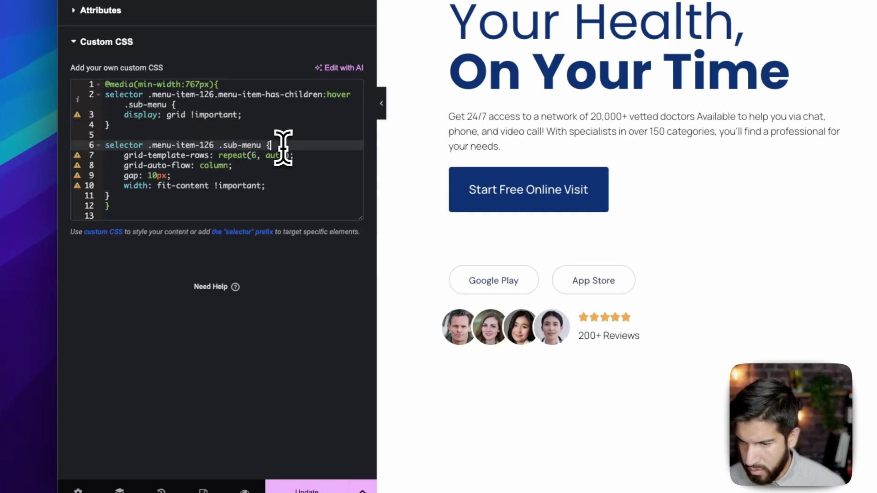
key(Return)
text(display: grid !important;)
- Fine-tune the Distance in the widget's Dropdown style settings to bring the submenu closer to the menu bar
click(212, 80)
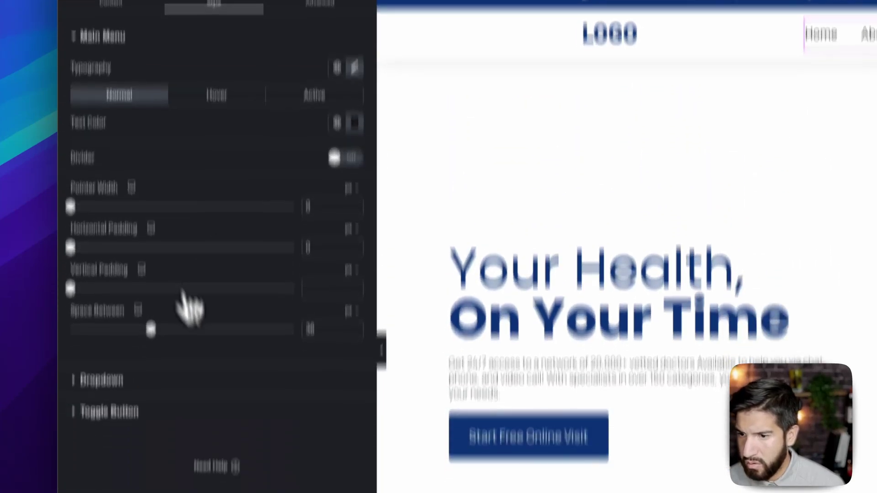
click(105, 462)
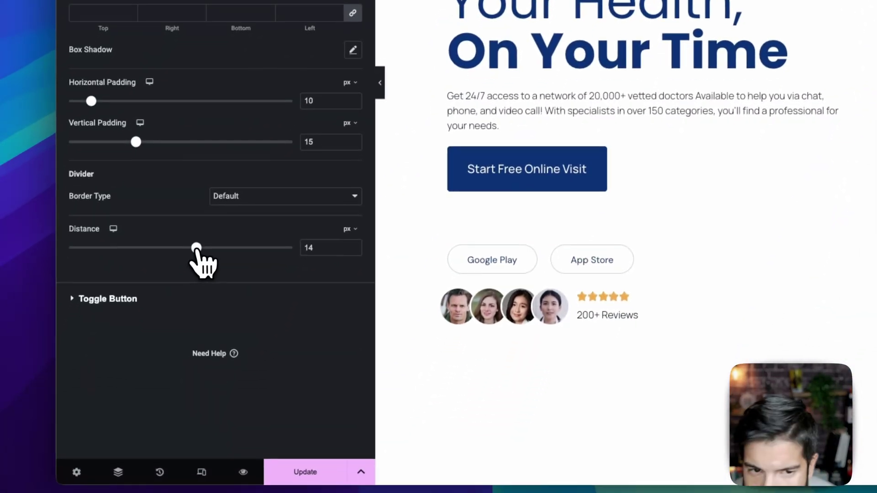
drag(196, 246, 187, 244)
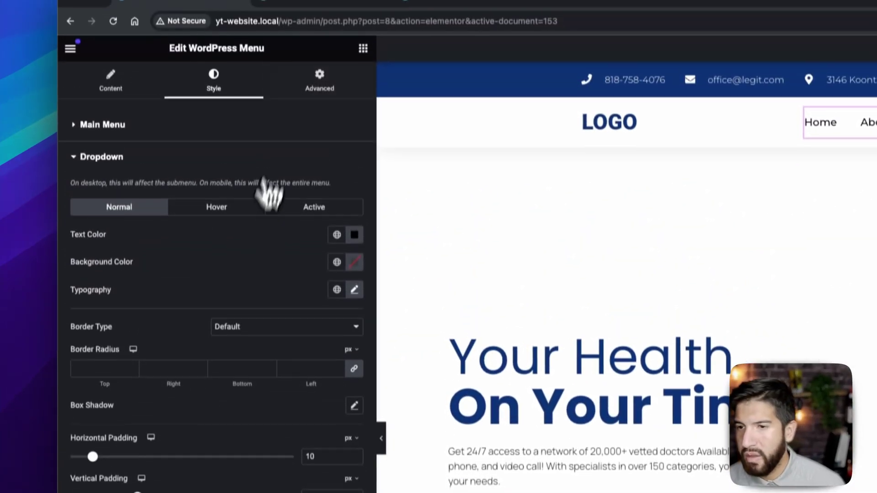
- Delete the display: grid !important; line from the .menu-item-126 .sub-menu rule and update the page
click(319, 81)
scroll(164, 403, down, 3)
click(117, 391)
click(265, 114)
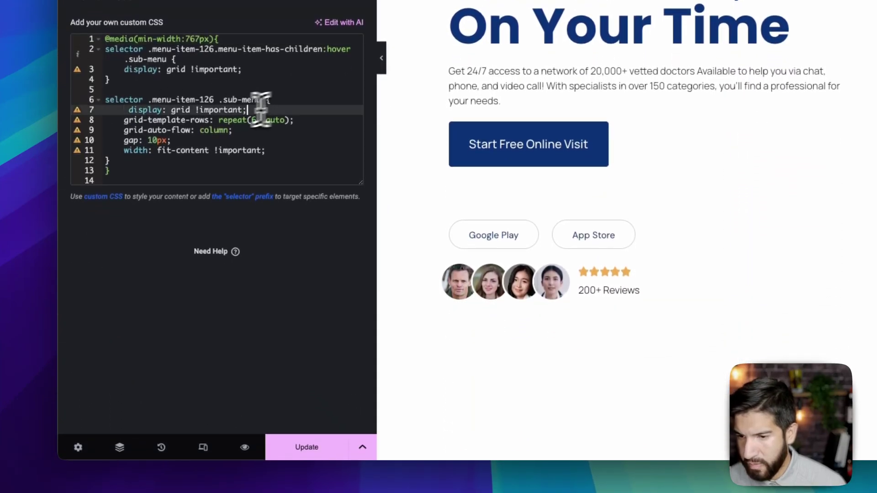
key(BackSpace)
key(BackSpace)
click(307, 447)
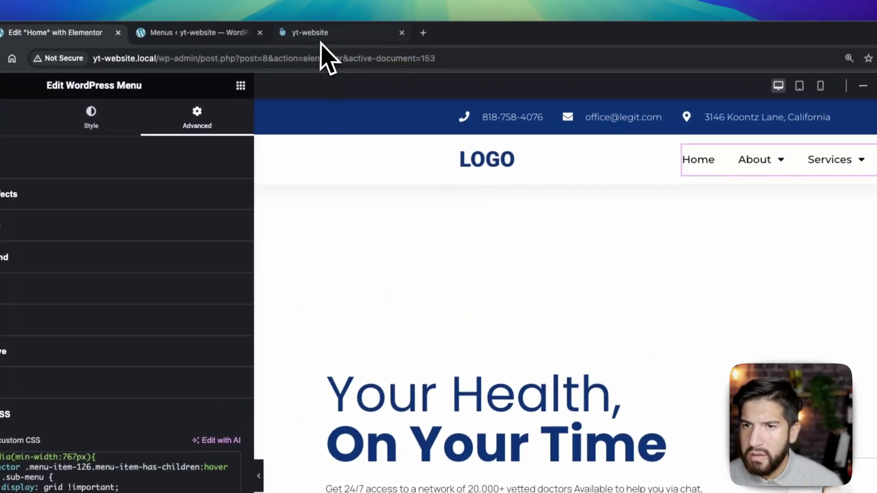
- Open the yt-website preview and check the Services grid and the nested About dropdown
click(326, 34)
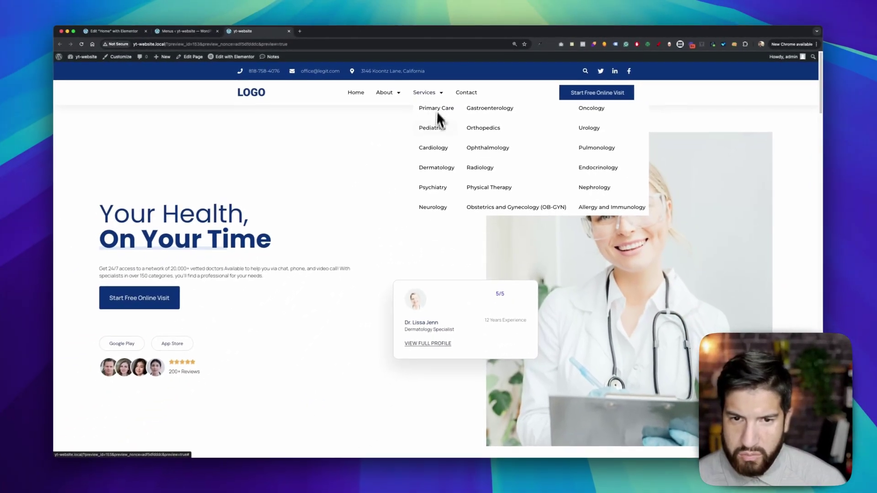
mouse_move(384, 96)
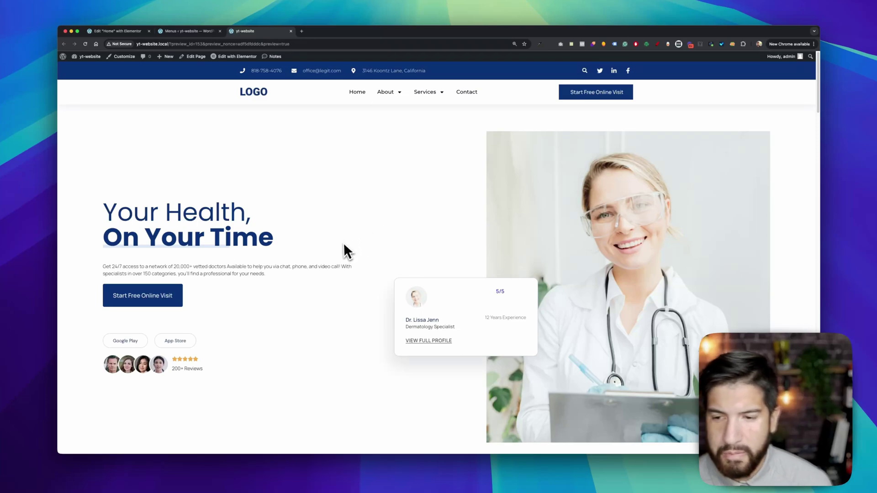
mouse_move(424, 101)
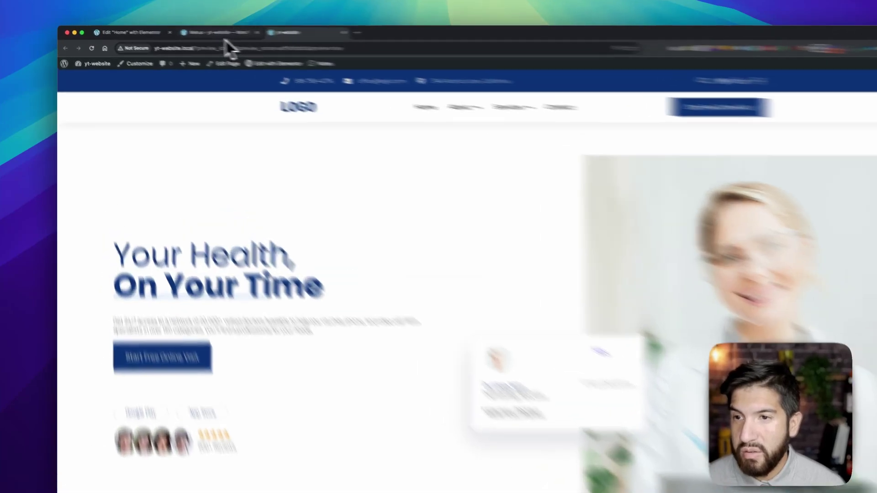
- In the WordPress menu editor, take the Example menu sub item out of the About submenu and save Main nav
click(195, 32)
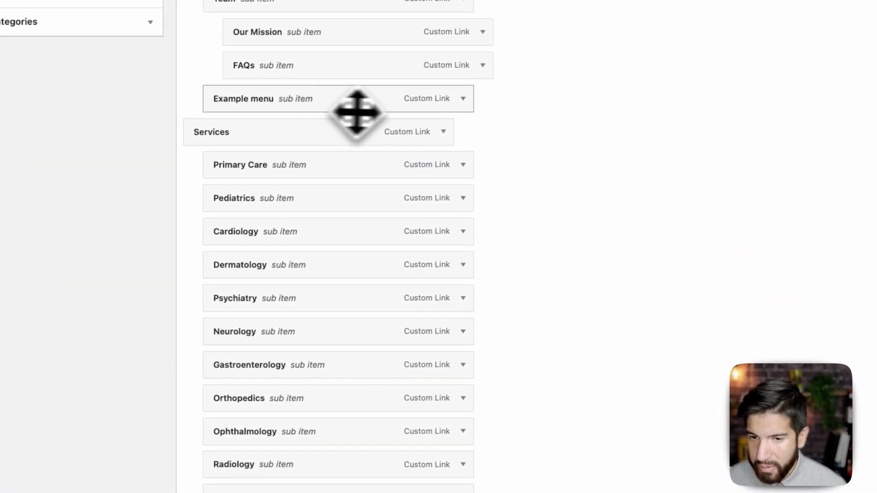
drag(402, 103, 411, 364)
click(354, 413)
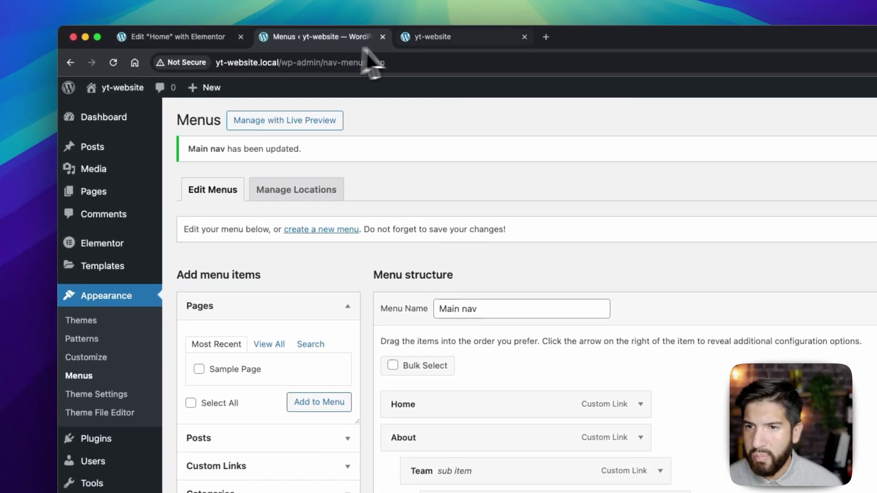
- Reload the yt-website preview and check the About dropdown and its Team submenu
click(418, 36)
click(449, 64)
click(451, 64)
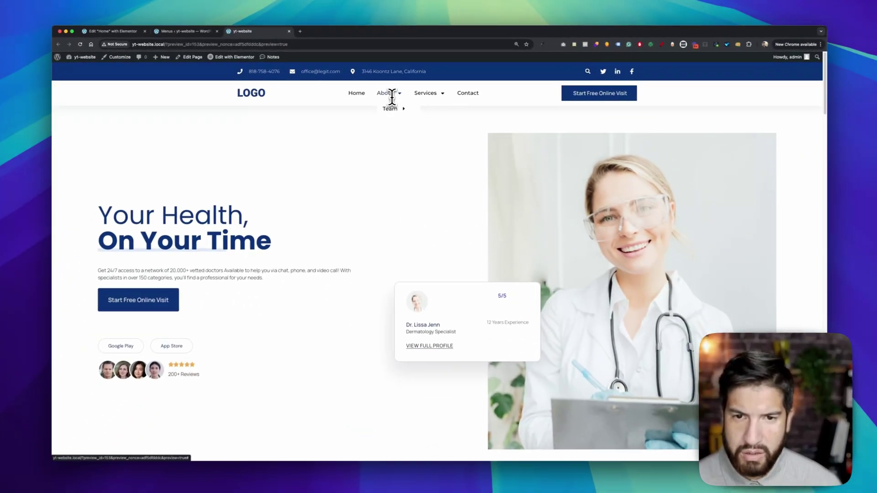
mouse_move(457, 160)
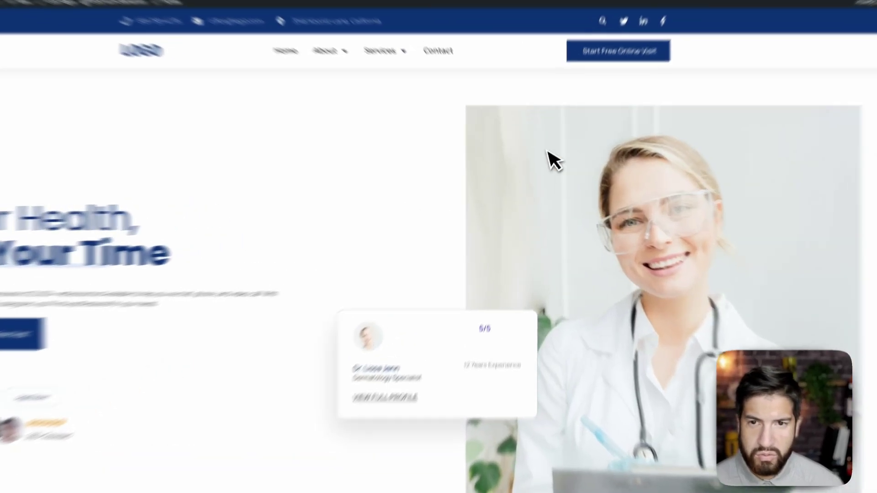
- Inspect the preview in responsive mode and resize the viewport to about 1843 px wide to find where the Services grid overflows
right_click(394, 146)
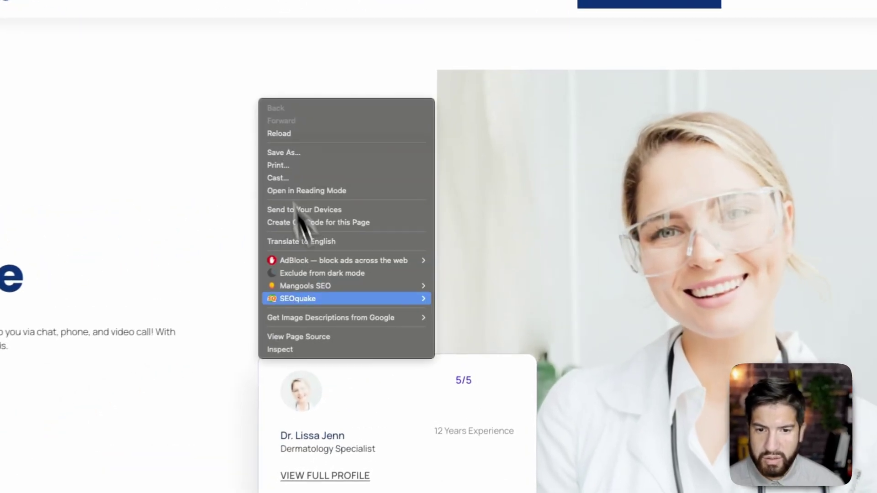
click(305, 359)
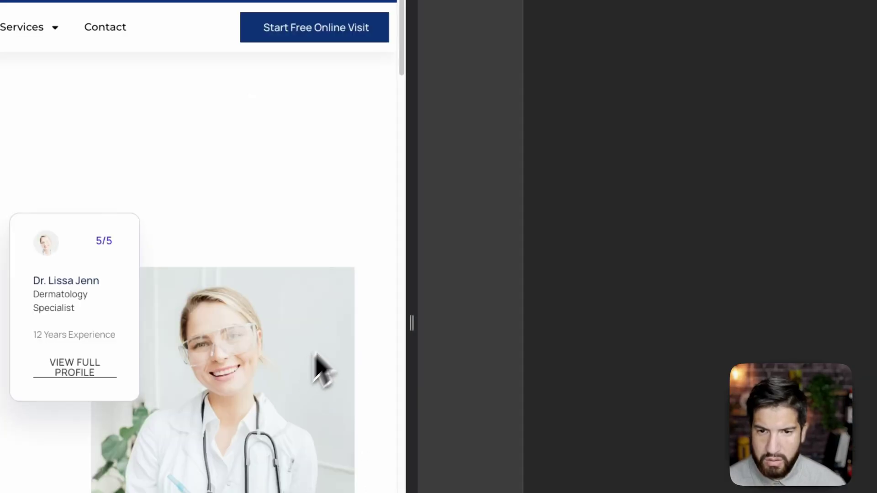
drag(421, 210, 607, 212)
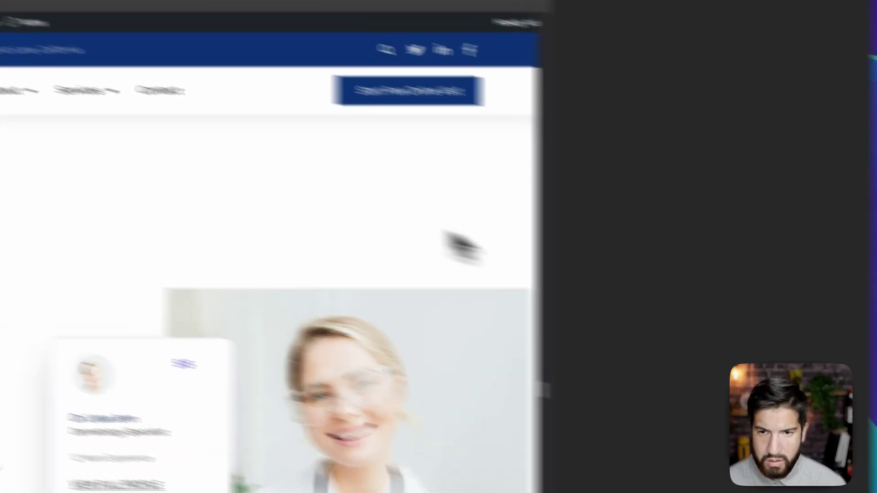
mouse_move(49, 25)
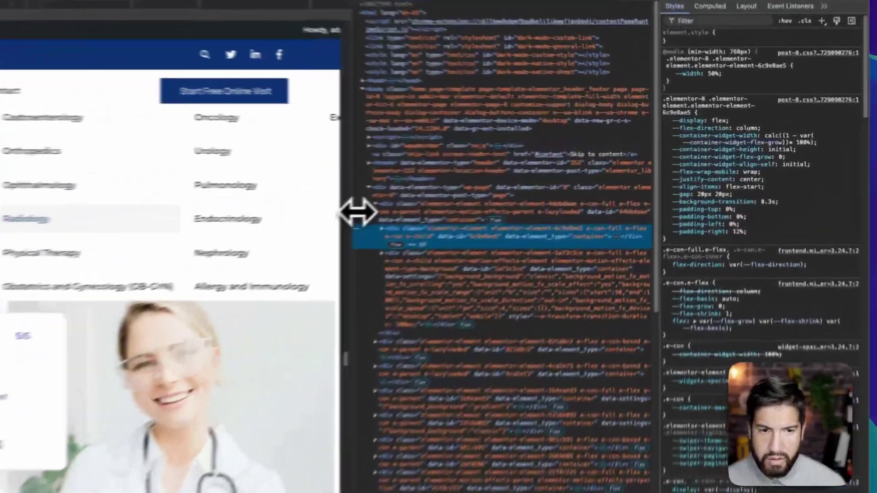
drag(531, 180, 625, 180)
drag(494, 224, 515, 266)
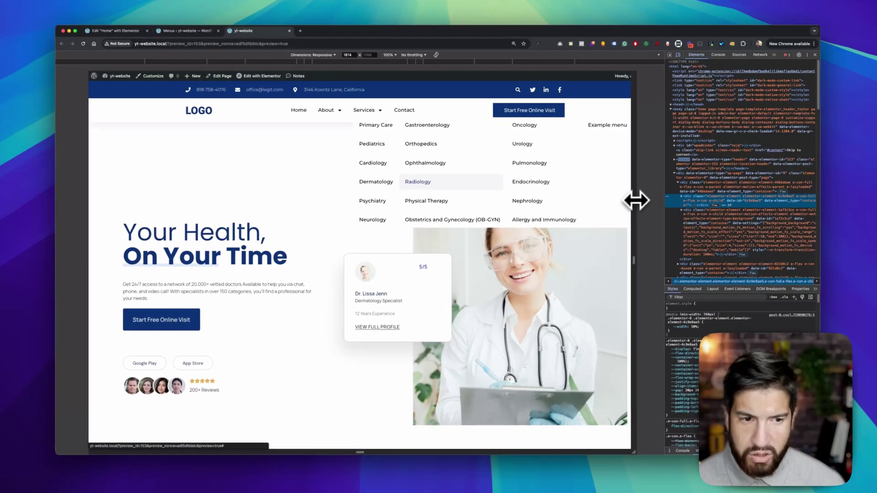
drag(636, 200, 642, 198)
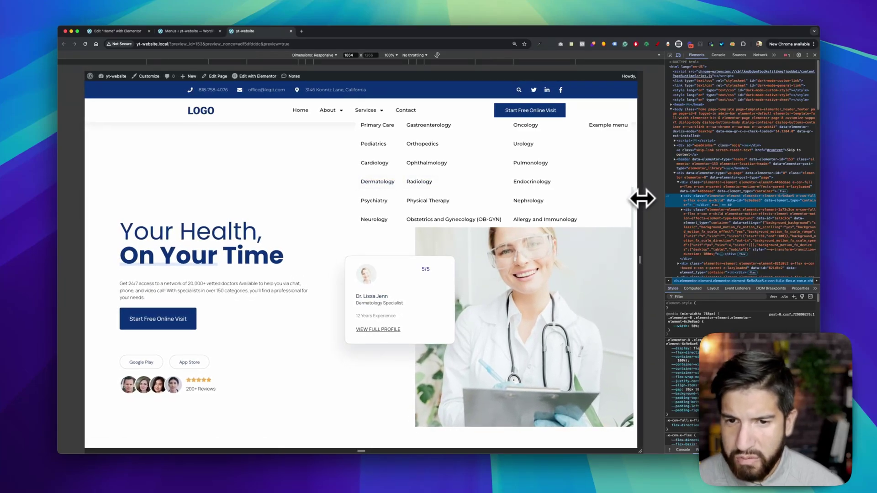
drag(642, 198, 641, 197)
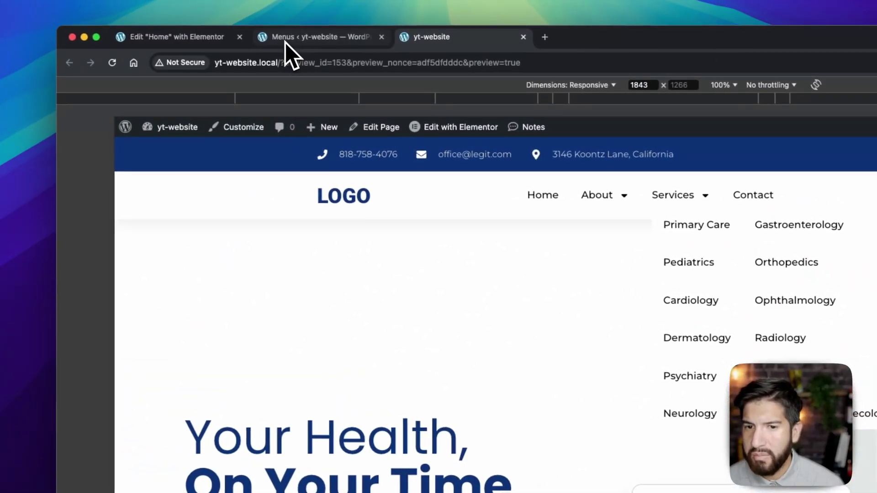
click(286, 40)
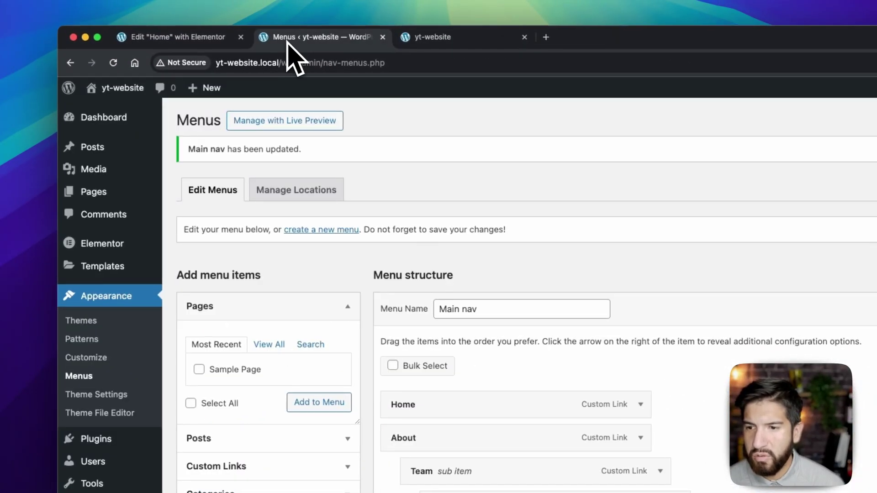
click(178, 37)
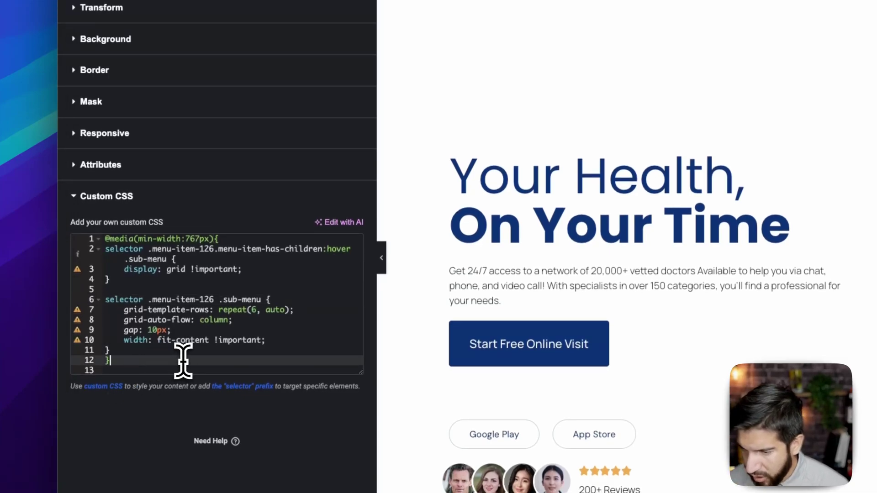
key(Return)
key(Return)
key(Return)
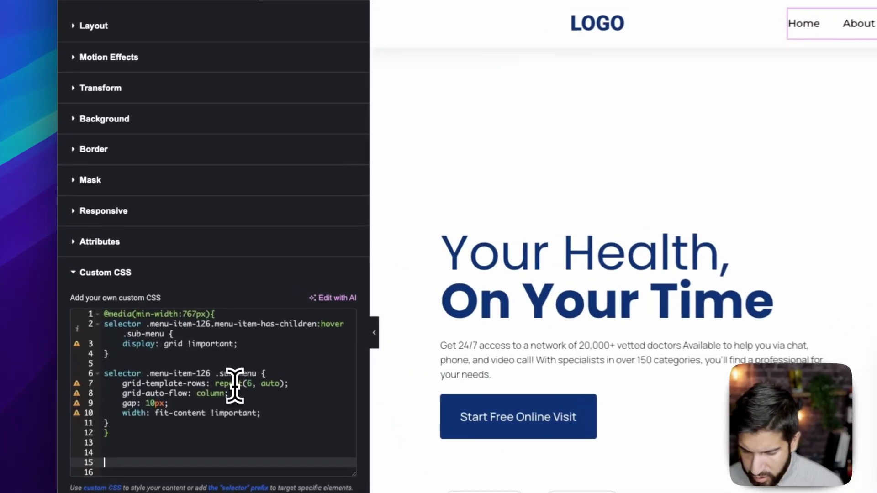
text(@media(max-width:)
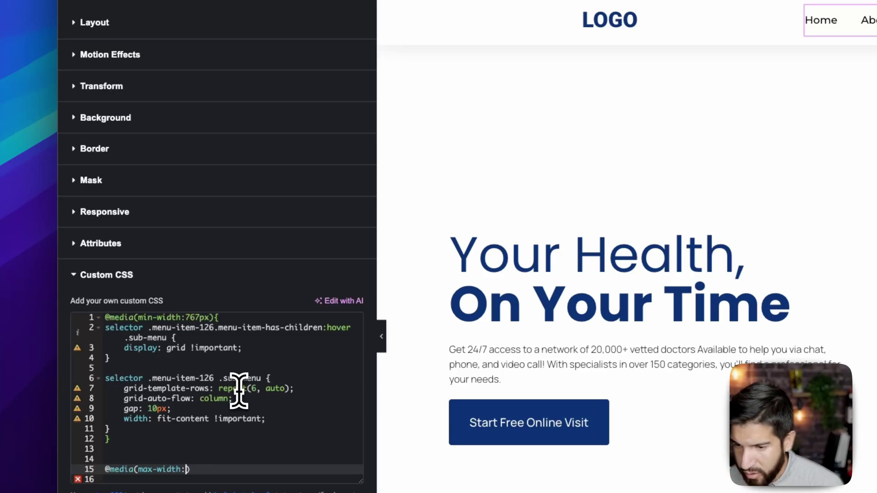
click(301, 41)
click(424, 41)
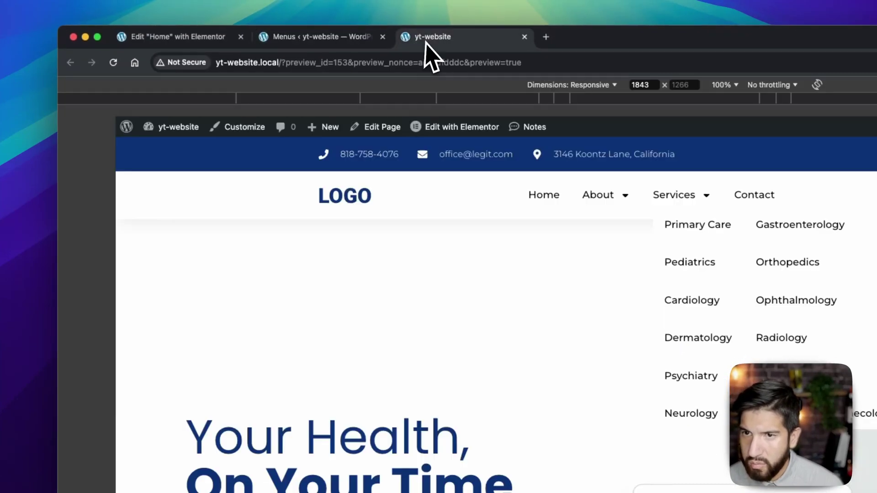
click(211, 41)
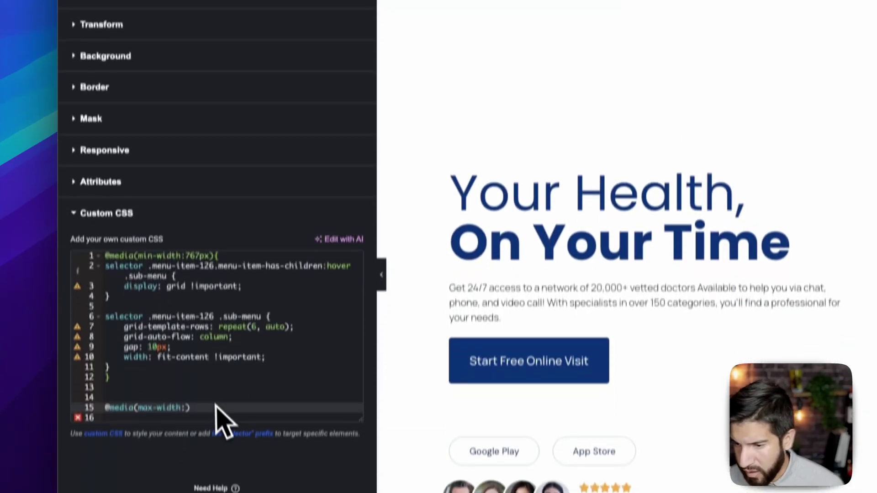
text(1845)
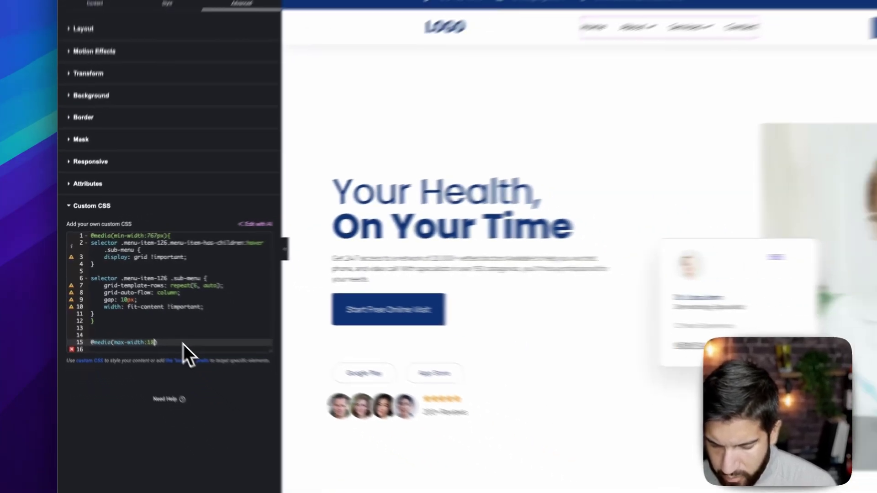
text(px){)
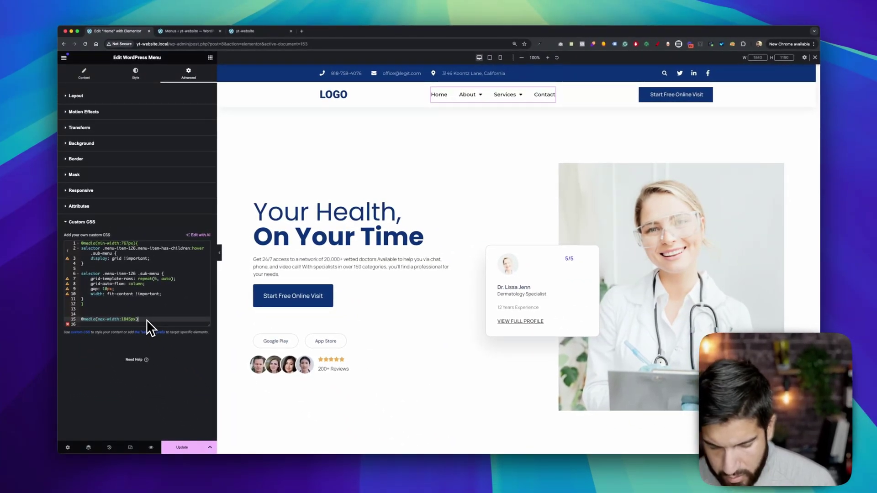
- Recheck the preview's viewport width and add a selector .menu-item-126 .sub-menu rule inside the max-width:1845px block
click(196, 32)
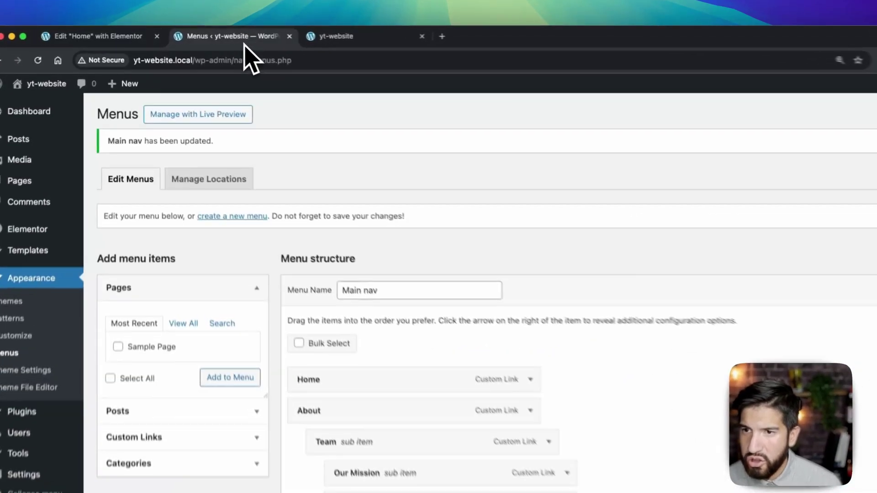
click(329, 36)
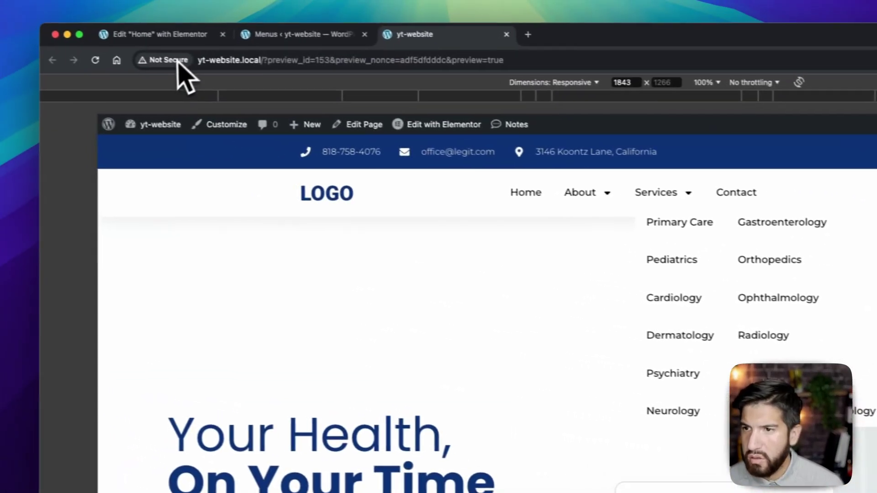
click(196, 42)
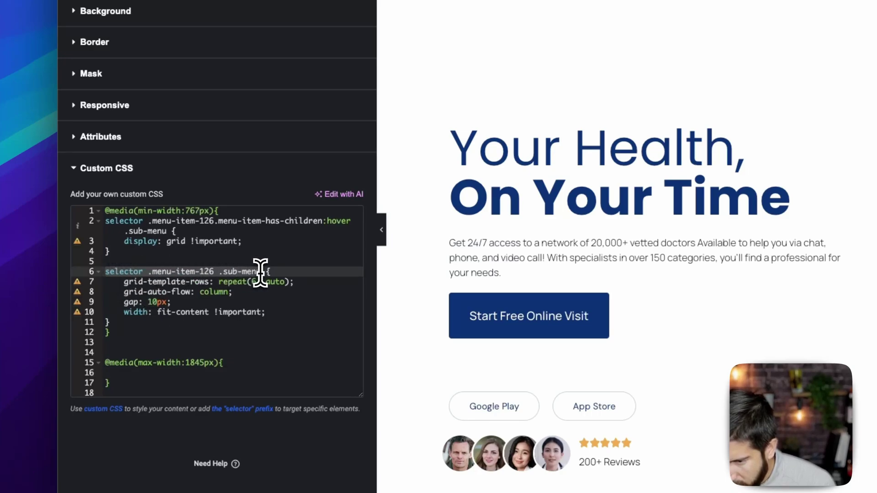
click(184, 374)
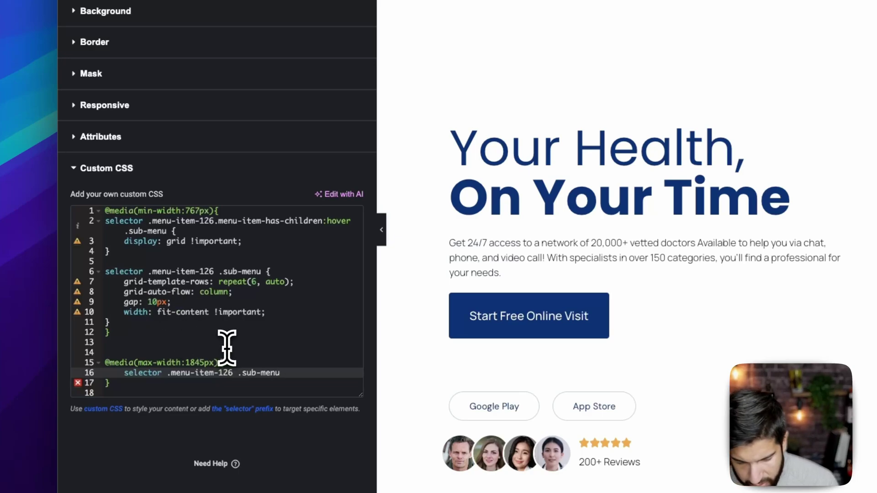
key(Return)
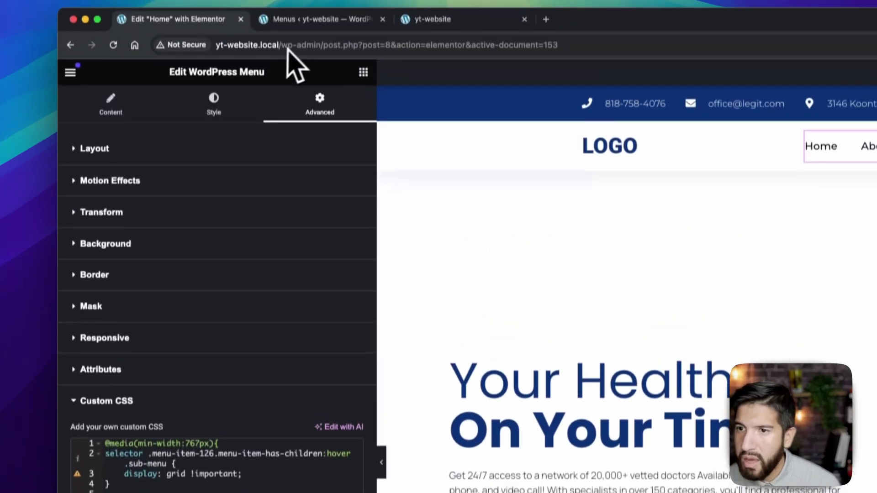
- Add a left offset of -200px to the .menu-item-126 .sub-menu rule in the max-width:1845px block
click(296, 37)
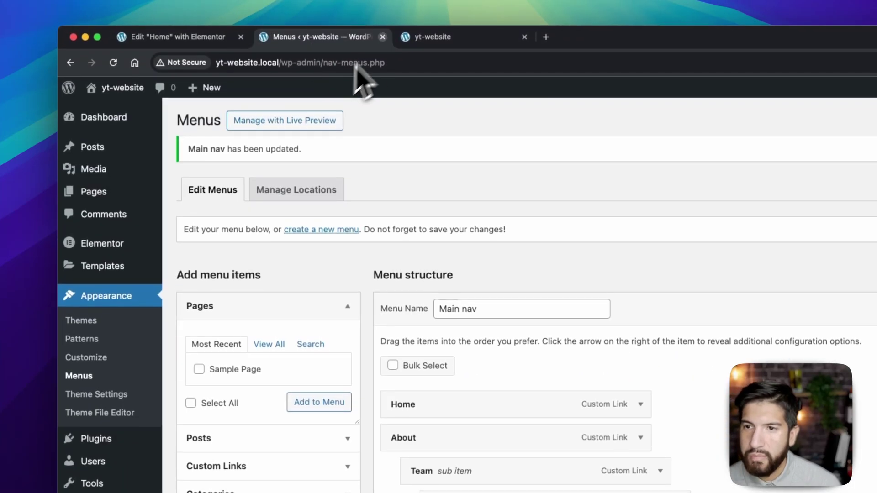
click(427, 37)
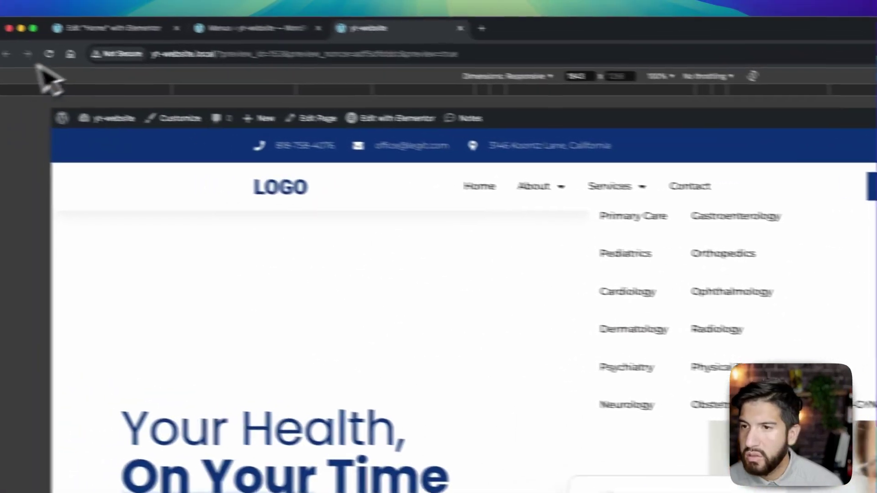
click(91, 28)
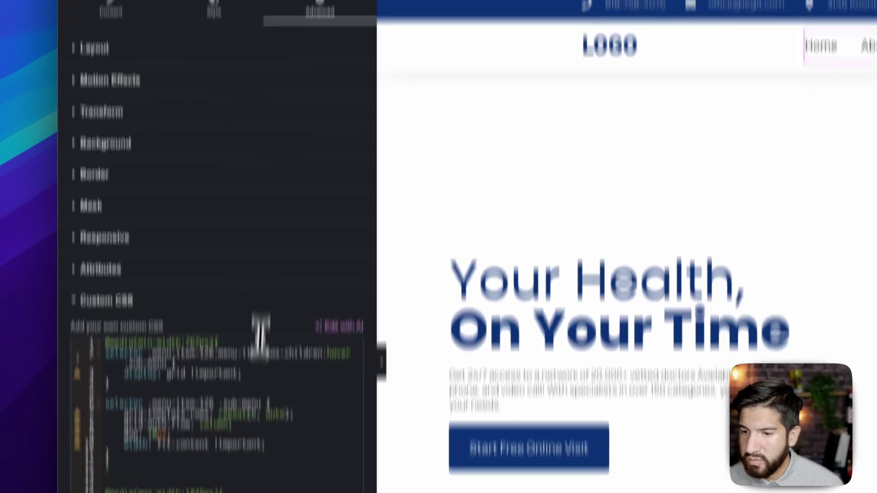
scroll(261, 329, down, 4)
text(left)
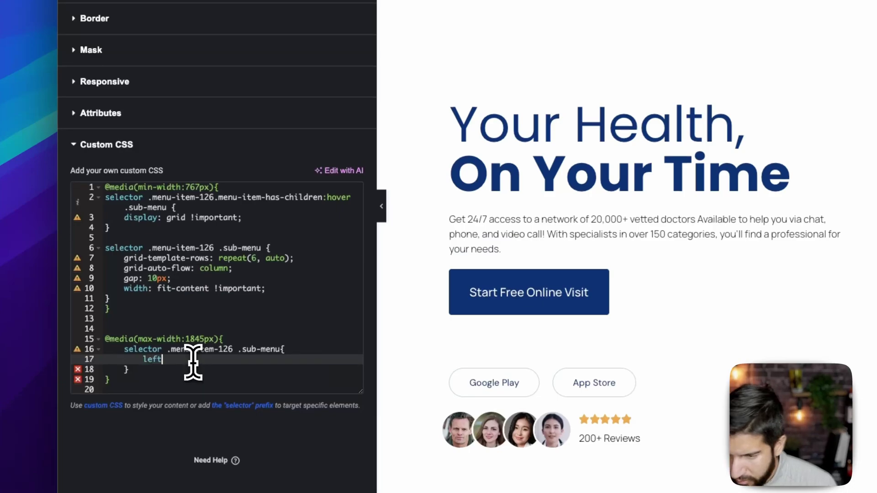
text(:-)
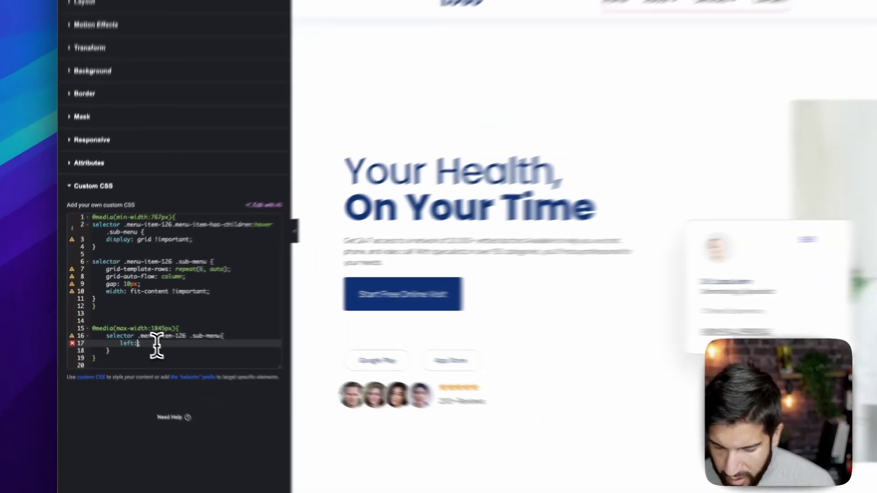
text(200px)
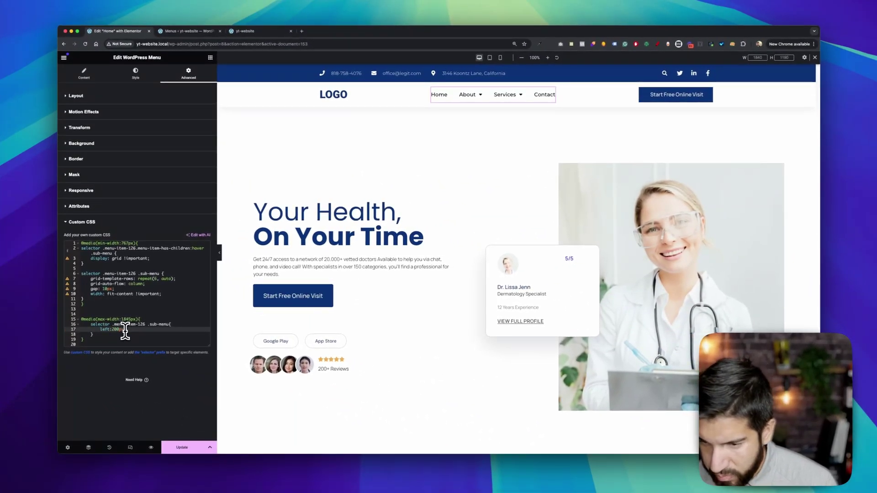
key(Left)
key(Left)
key(Left)
key(Left)
key(Left)
text(-)
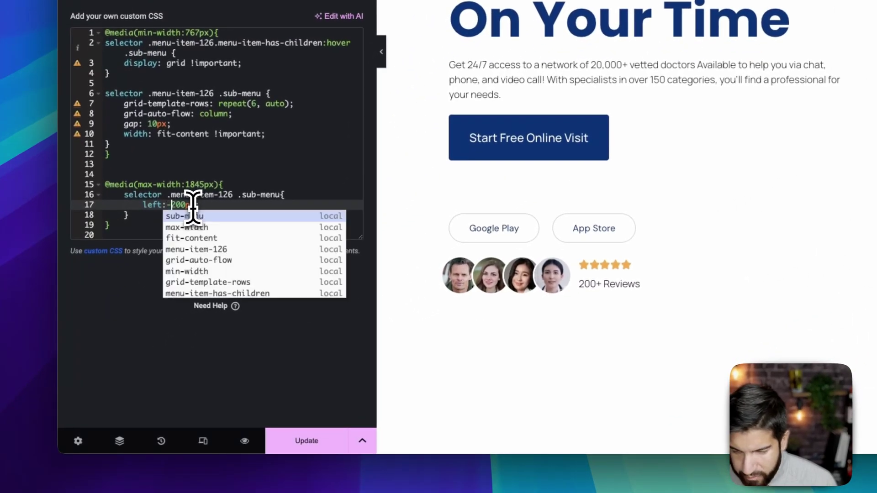
click(139, 224)
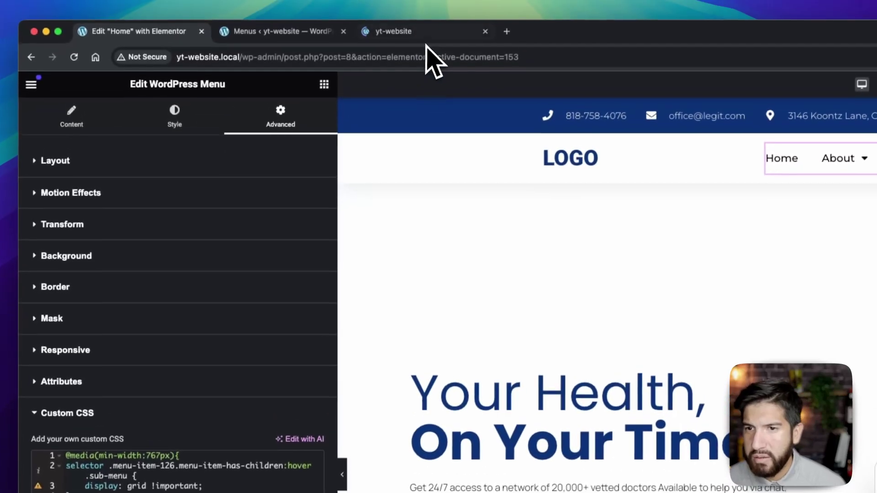
- In the yt-website preview, reopen the responsive inspection and resize the viewport to check the Services grid's position at different widths
click(423, 46)
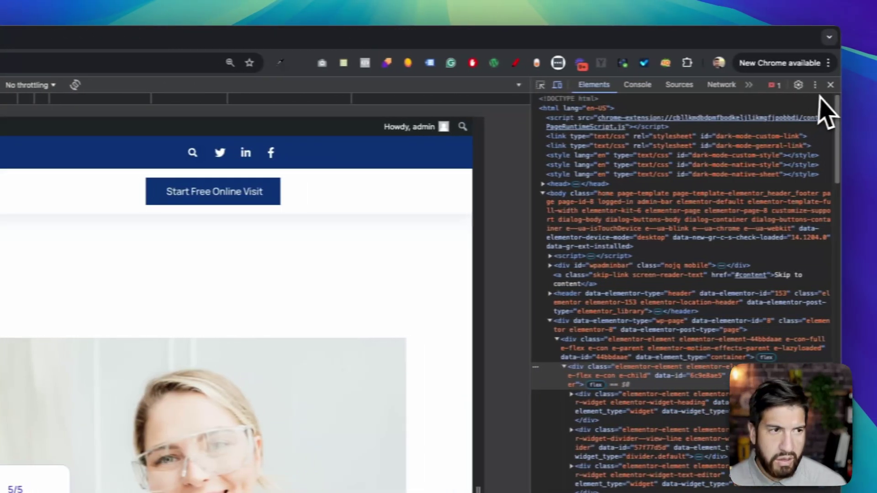
click(830, 85)
mouse_move(254, 191)
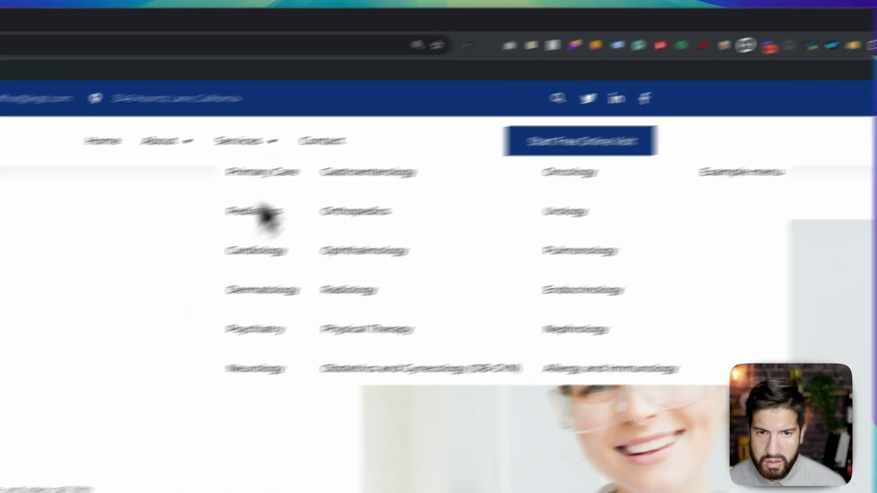
right_click(243, 268)
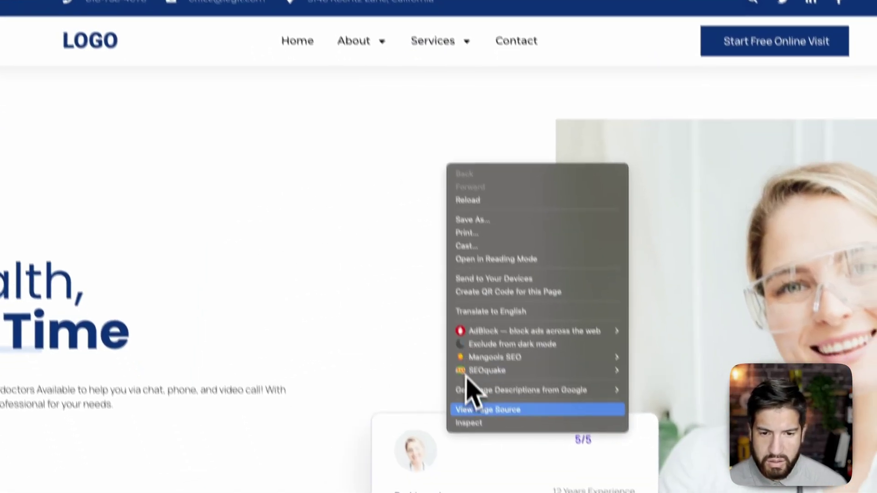
click(470, 426)
mouse_move(462, 51)
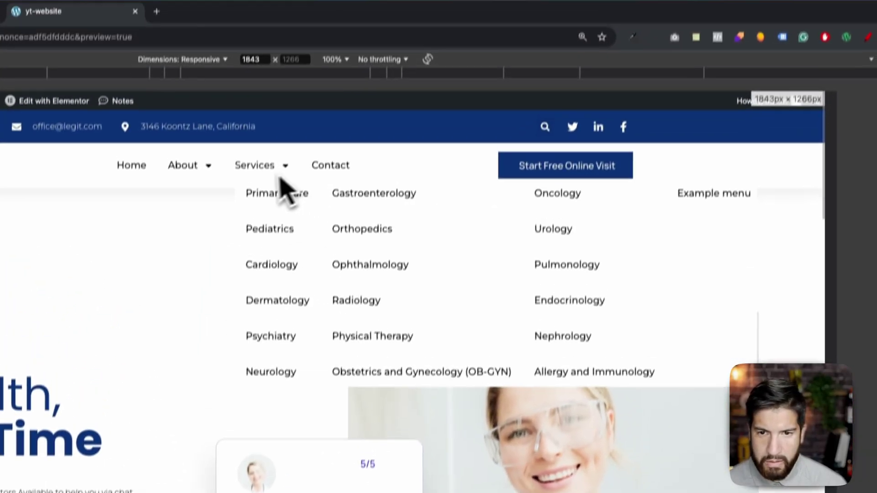
drag(829, 265, 768, 264)
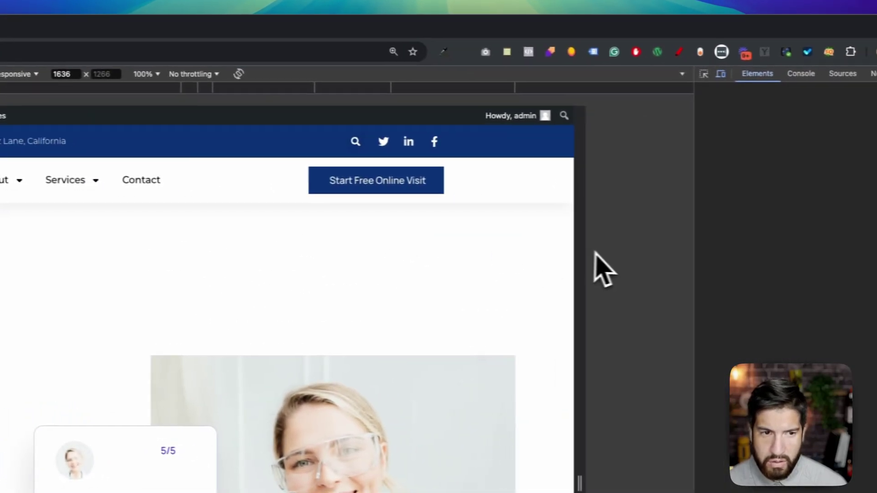
drag(586, 251, 581, 252)
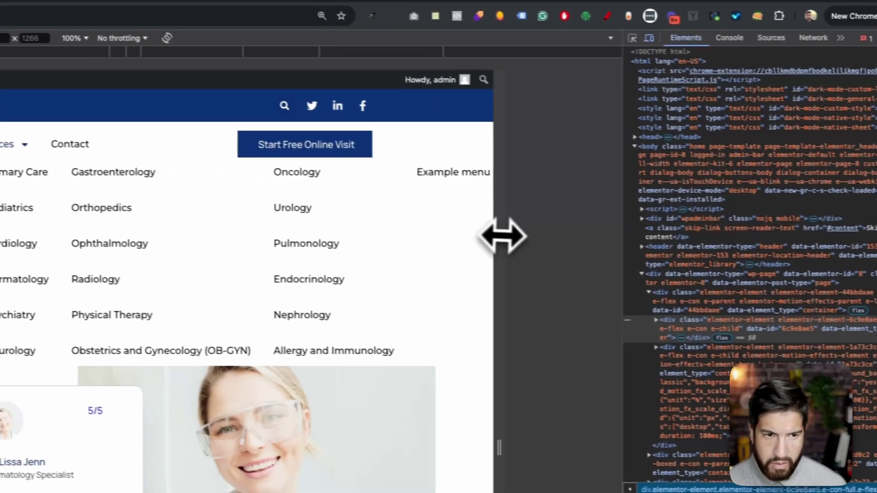
drag(796, 282, 841, 281)
drag(527, 236, 559, 234)
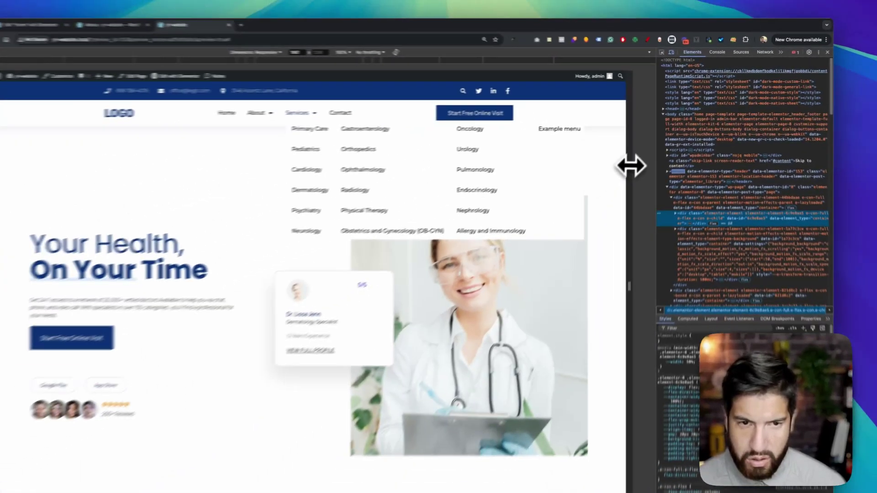
- Recheck the Services grid at a narrower preview width and mark the -200px left offset as !important in the Custom CSS
drag(631, 166, 580, 167)
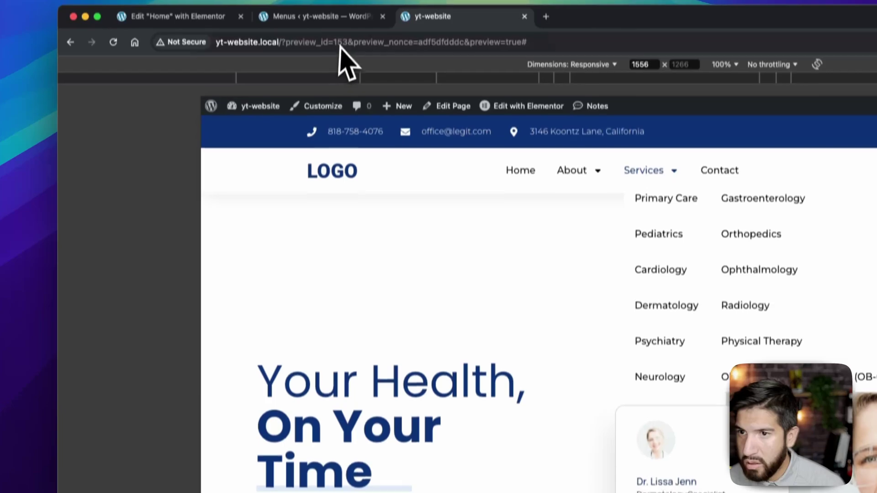
click(342, 22)
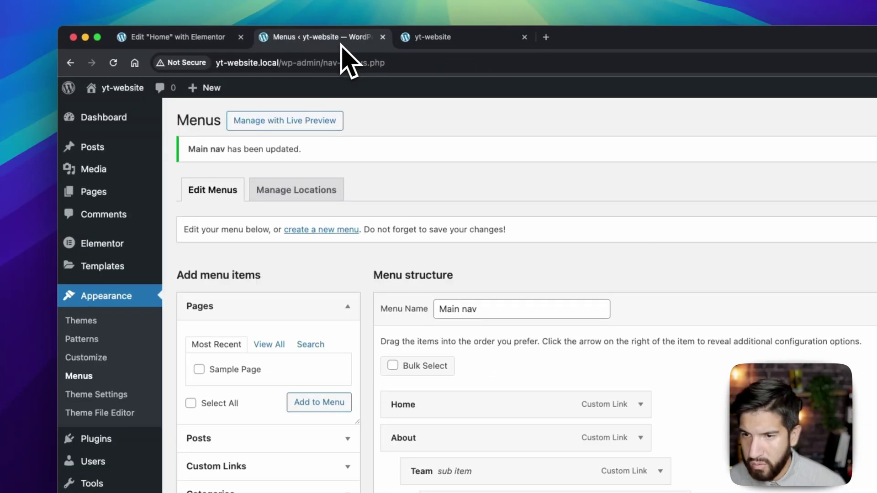
click(196, 37)
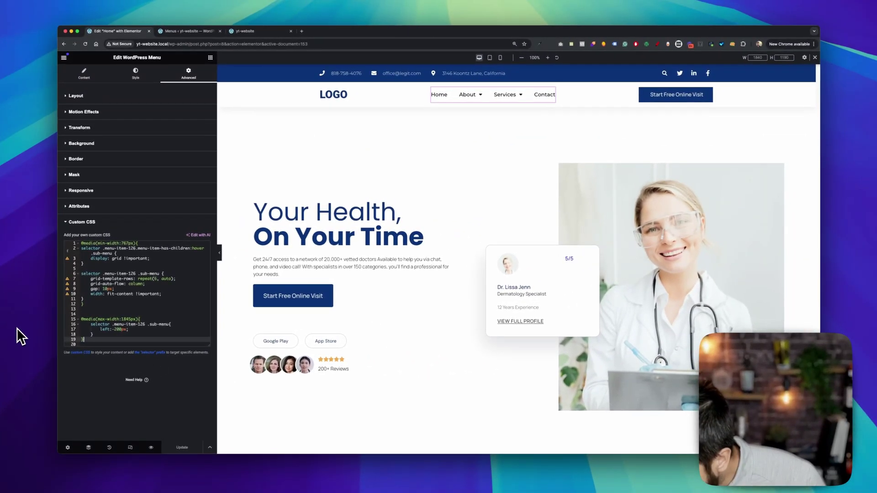
click(145, 330)
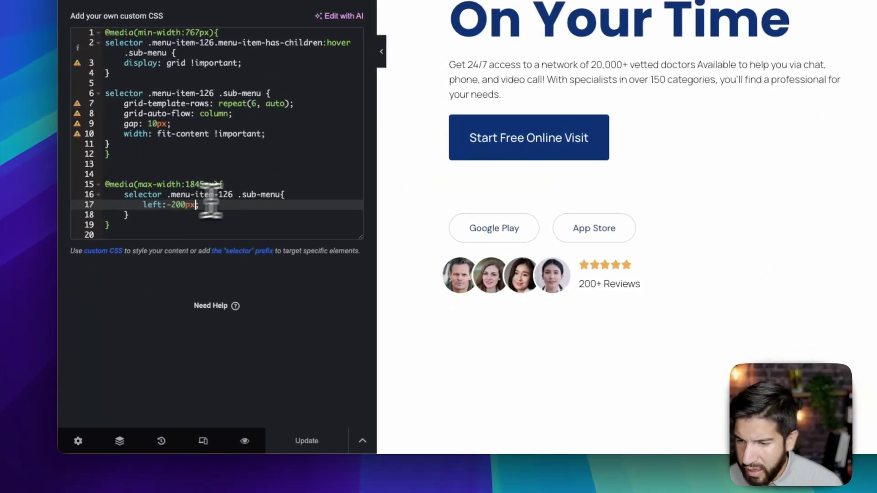
text(impo)
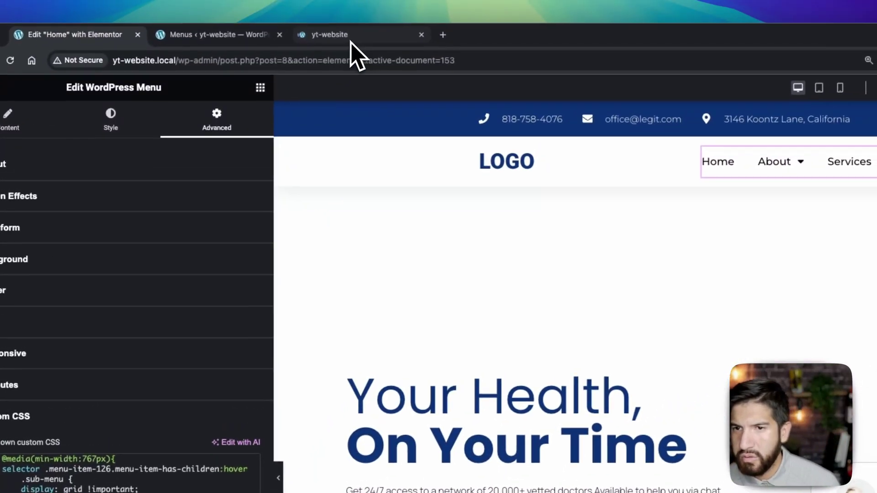
- Open the Services dropdown in the updated yt-website preview and resize the viewport to check the grid's position at different widths
click(350, 40)
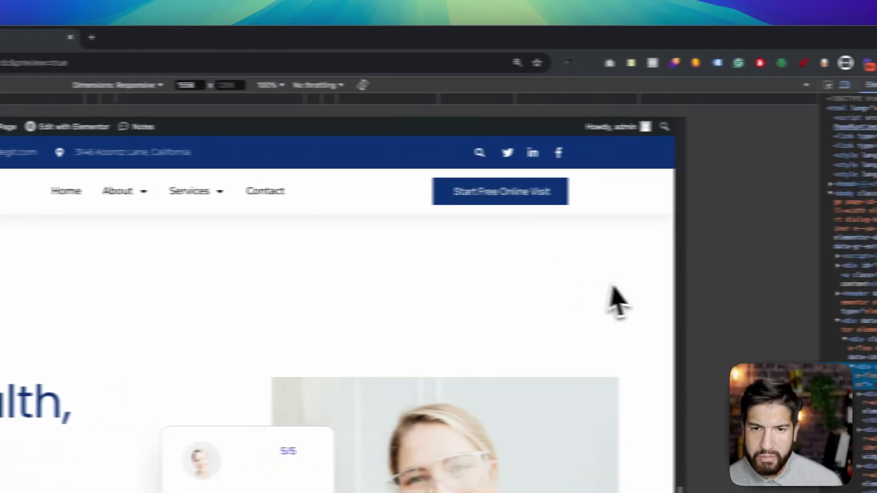
drag(568, 277, 562, 278)
click(158, 190)
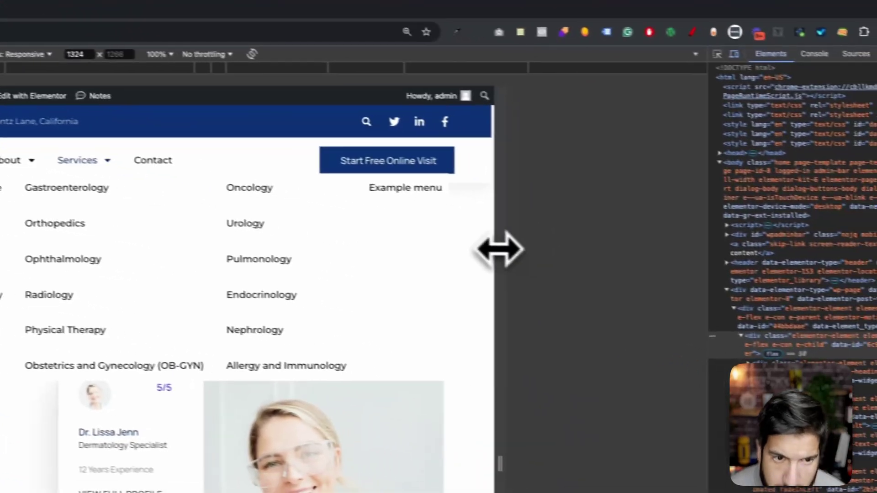
drag(644, 274, 791, 298)
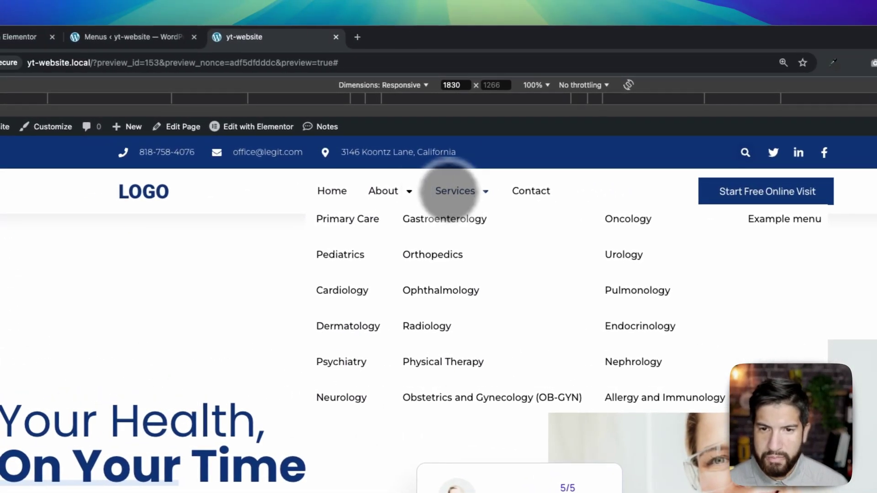
click(160, 62)
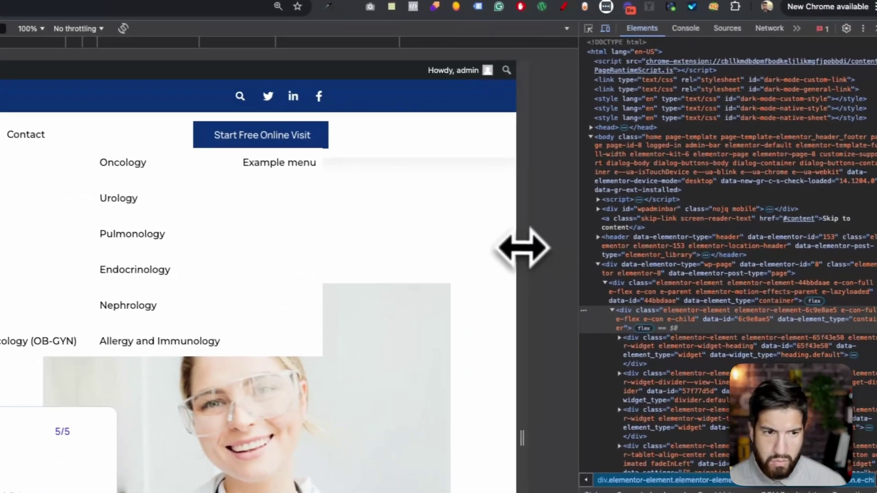
drag(505, 247, 479, 249)
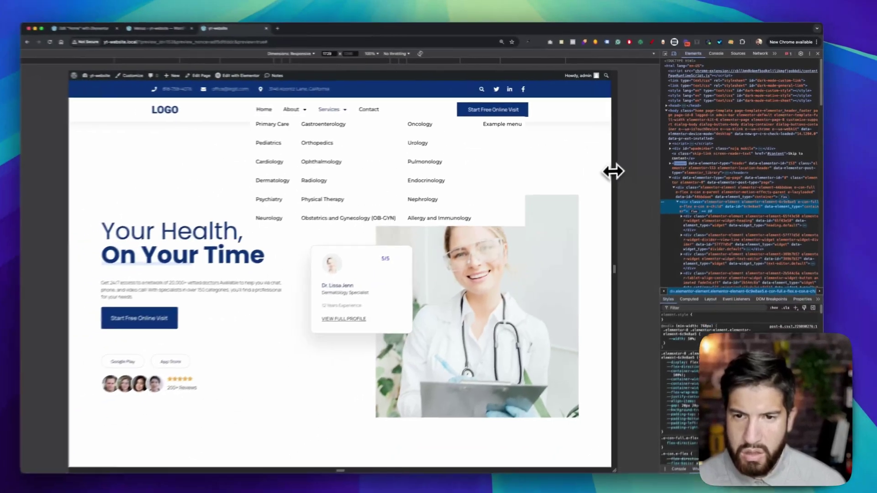
mouse_move(613, 172)
mouse_down()
mouse_move(648, 173)
mouse_move(612, 168)
mouse_up()
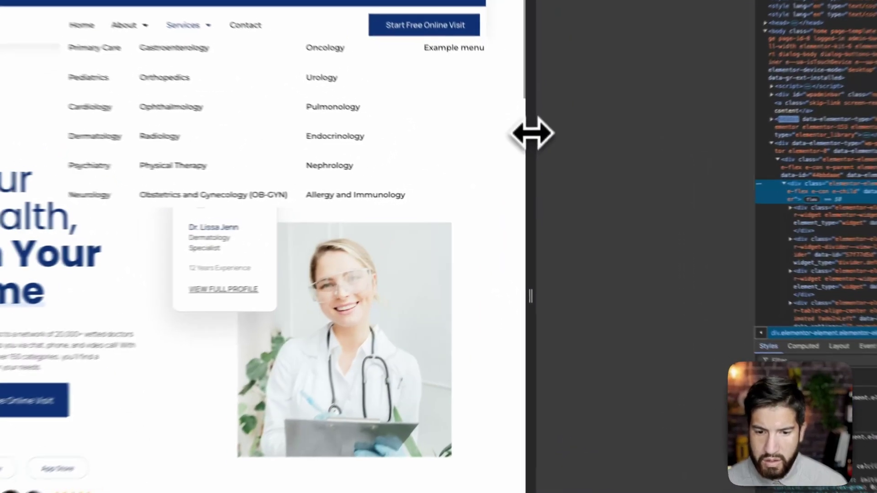
- Inspect the page with the Services grid open, varying the viewport between about 1050 and 1334 px to find where the grid needs another offset
scroll(466, 241, down, 10)
scroll(425, 306, down, 5)
scroll(496, 304, up, 10)
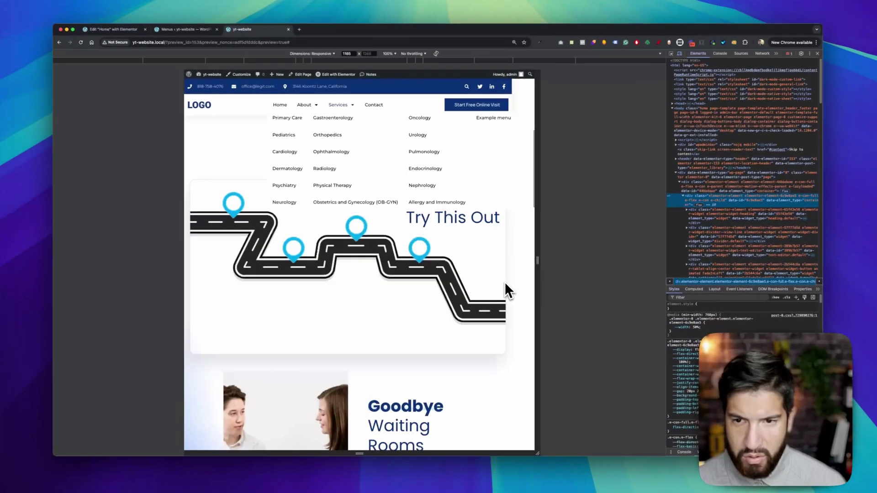
scroll(494, 285, up, 5)
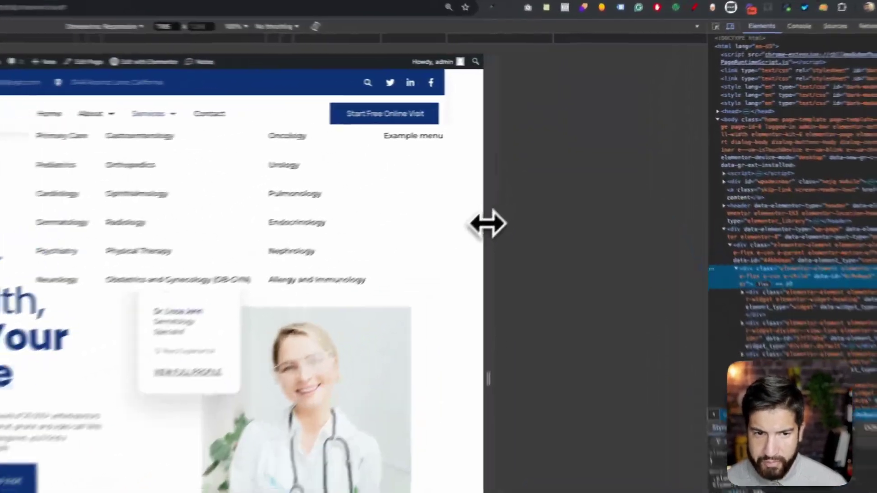
drag(488, 223, 433, 241)
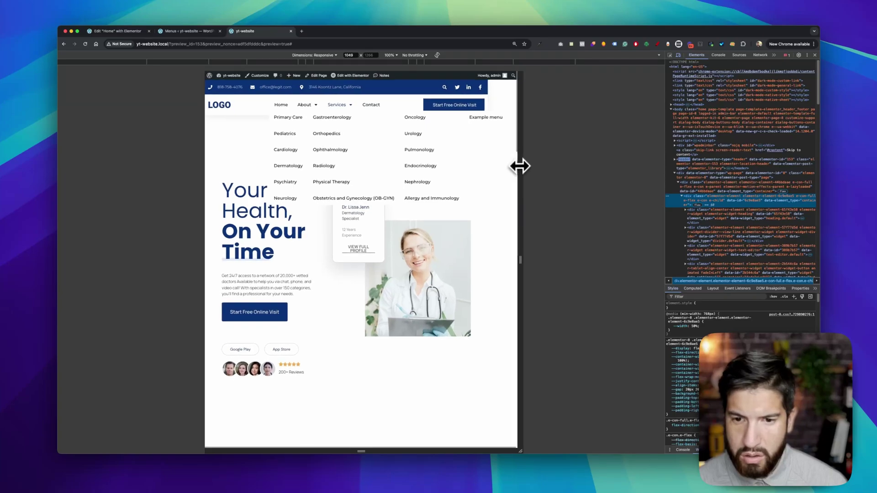
drag(515, 167, 560, 167)
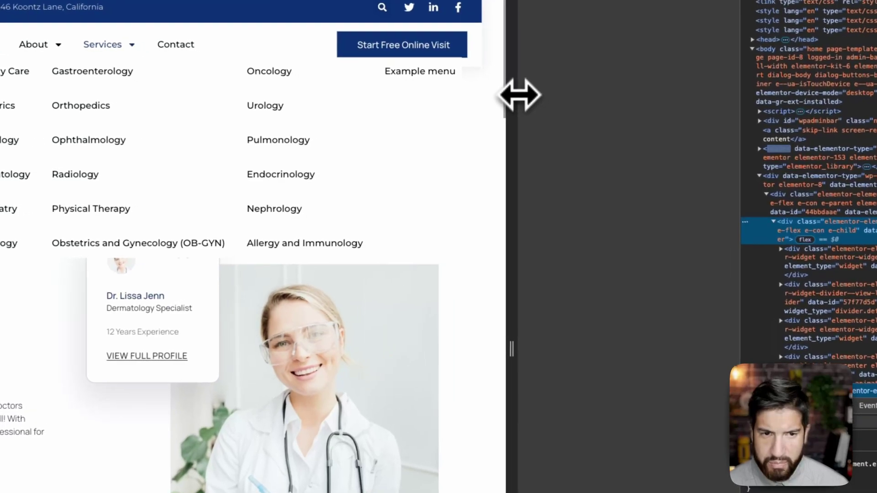
scroll(264, 403, down, 10)
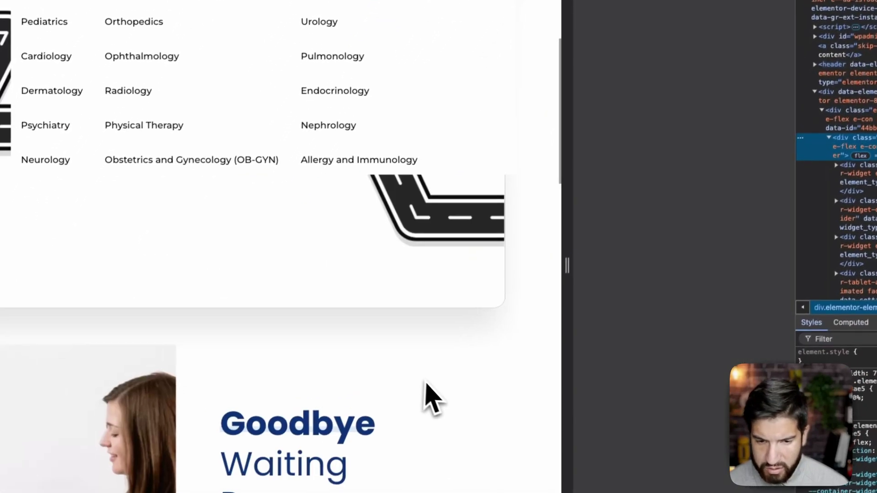
scroll(380, 472, up, 10)
drag(578, 206, 610, 200)
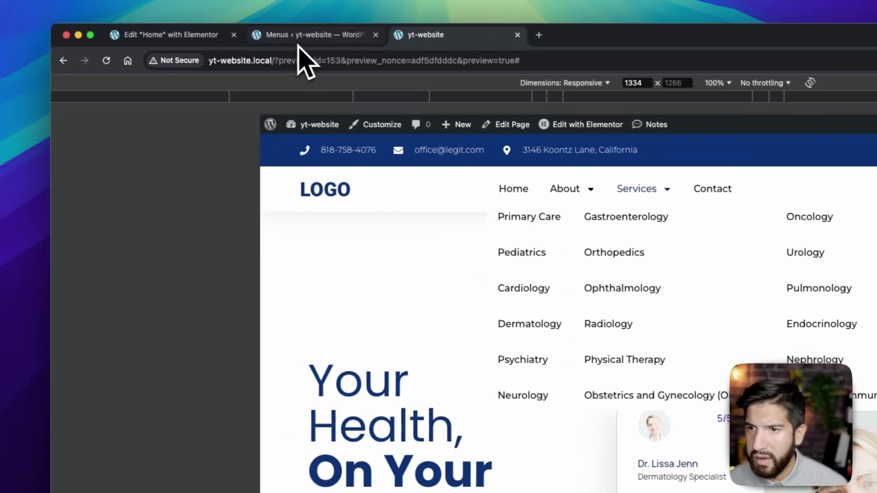
- Copy the max-width:1845px block from the Custom CSS and narrow the preview viewport to 1328 px as the next breakpoint
click(274, 14)
click(137, 15)
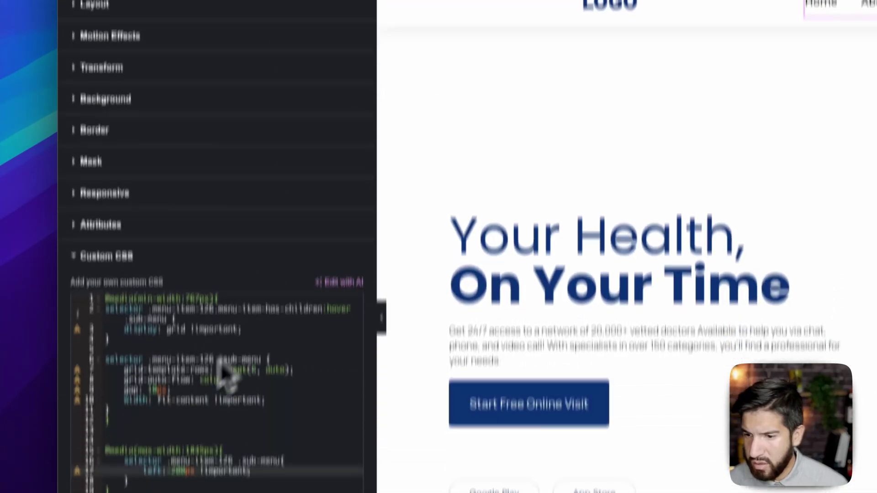
drag(120, 387, 100, 327)
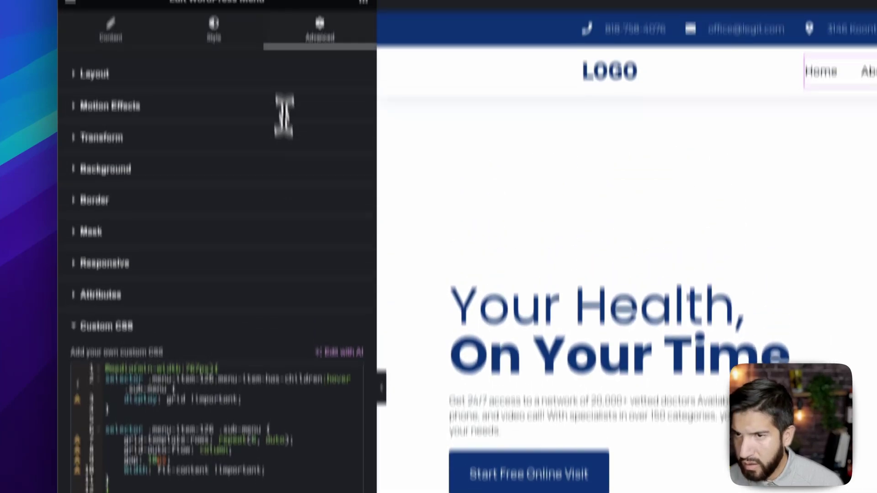
click(273, 35)
click(269, 36)
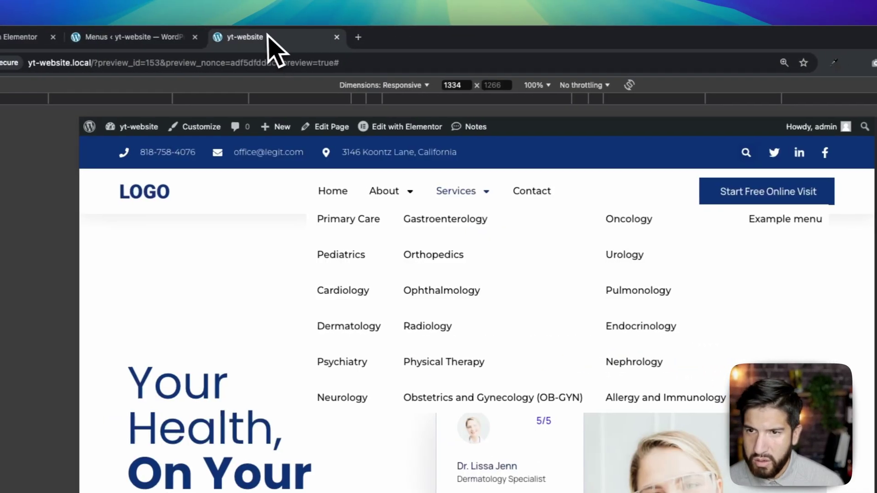
drag(553, 240, 546, 241)
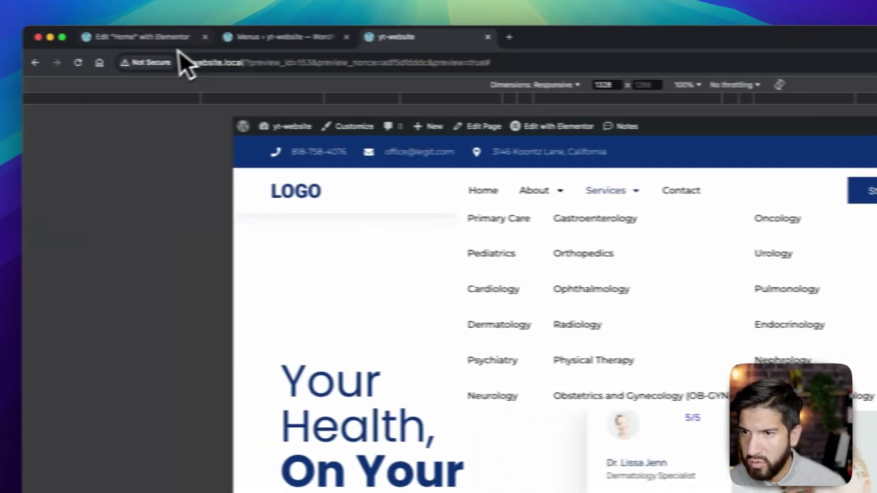
click(133, 32)
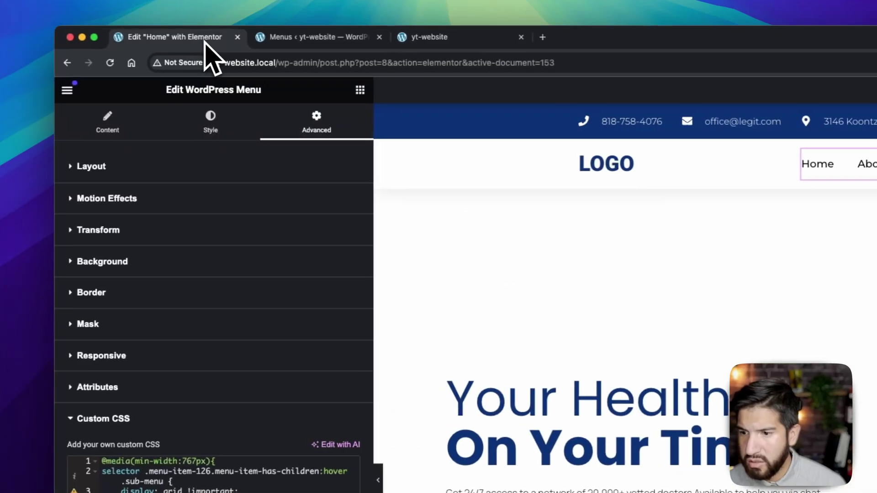
click(204, 246)
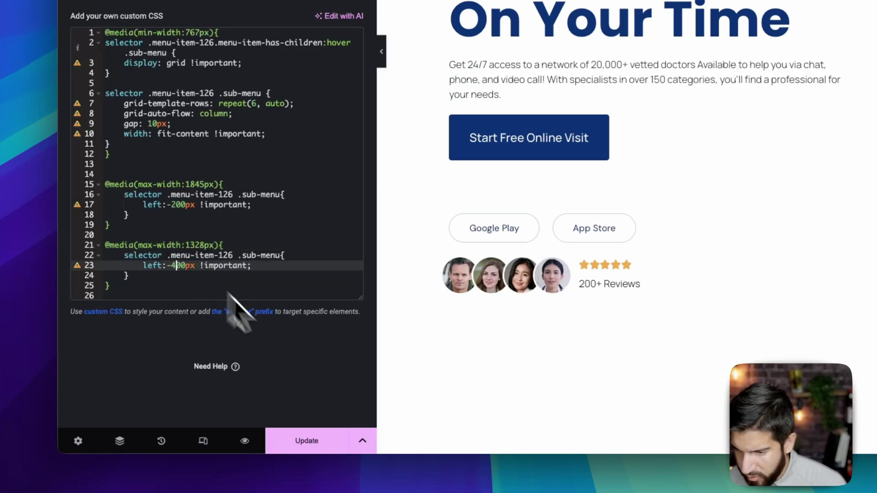
click(318, 442)
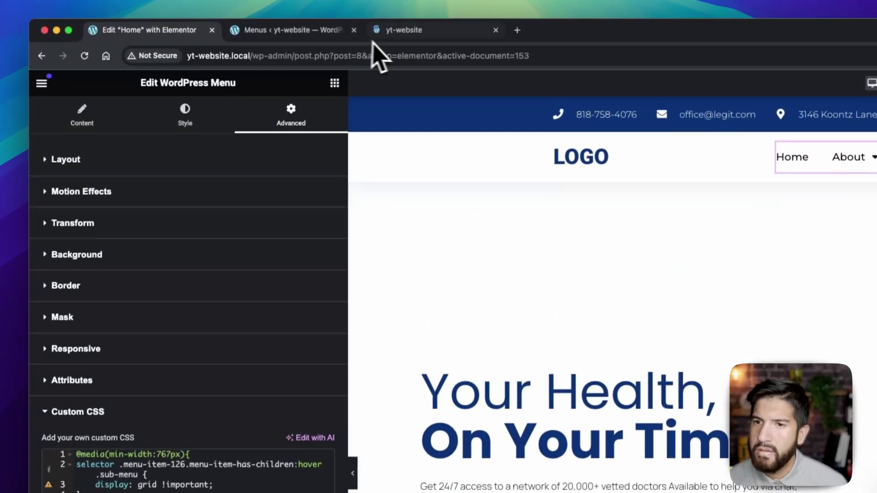
- Check the Services grid's position in the preview at widths around and below 1328 px, and return to the Elementor editor
click(397, 30)
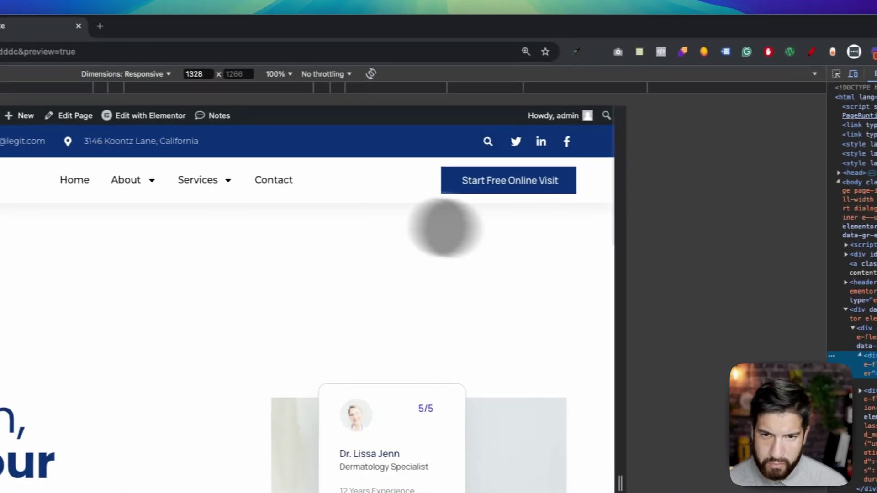
click(247, 190)
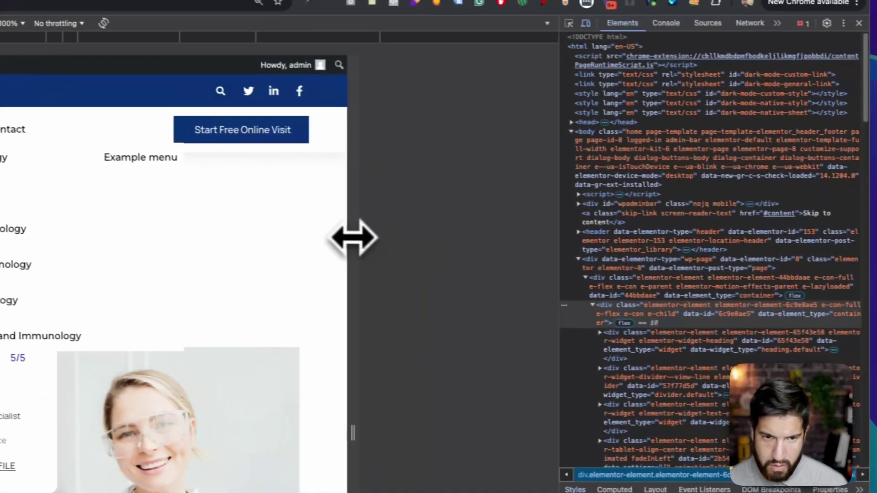
drag(327, 235, 429, 242)
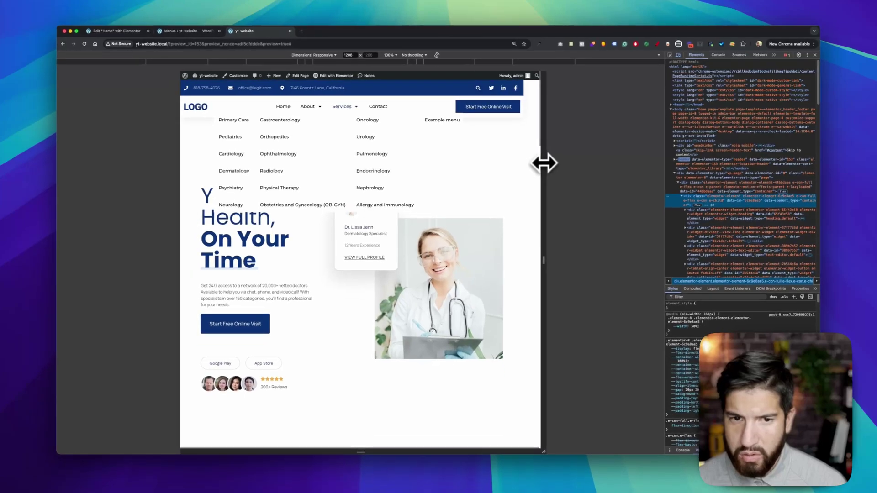
mouse_move(548, 162)
mouse_down()
mouse_move(583, 165)
mouse_move(508, 166)
mouse_move(534, 164)
mouse_up()
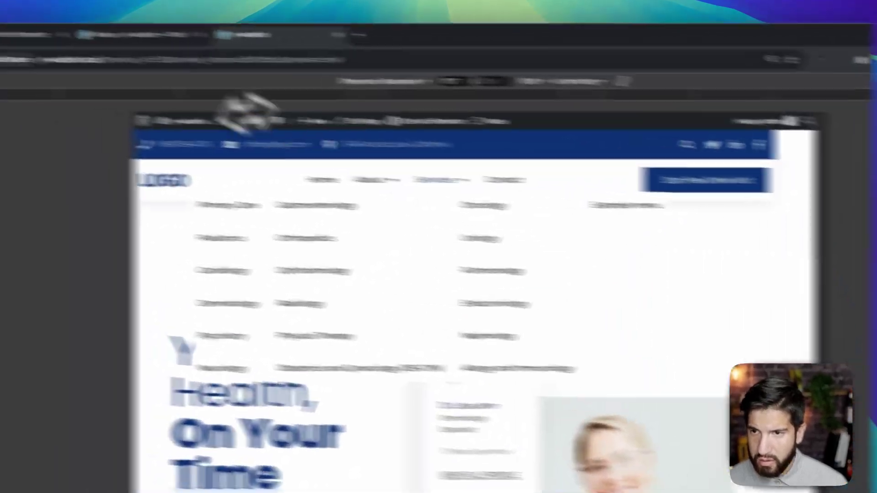
click(171, 38)
click(155, 36)
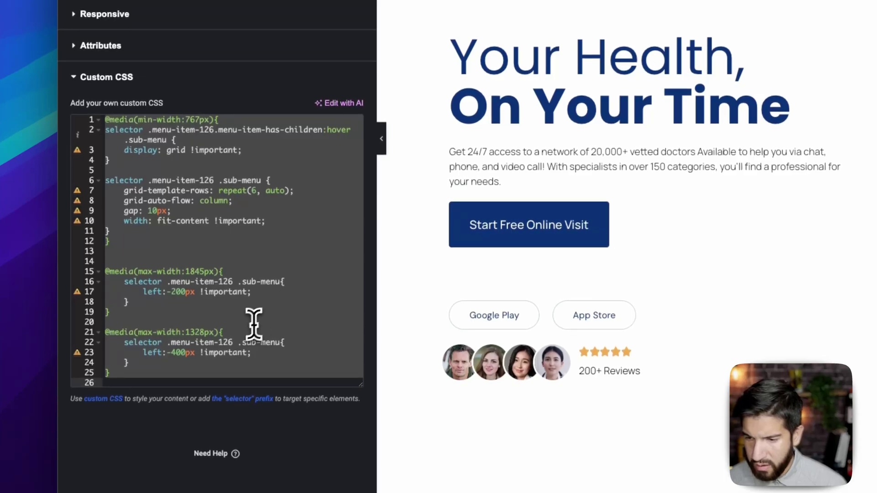
click(145, 241)
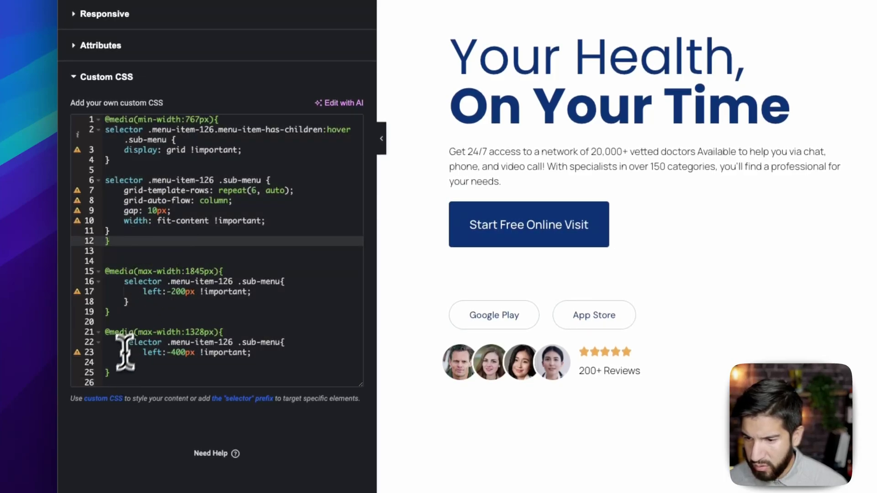
drag(54, 221, 70, 123)
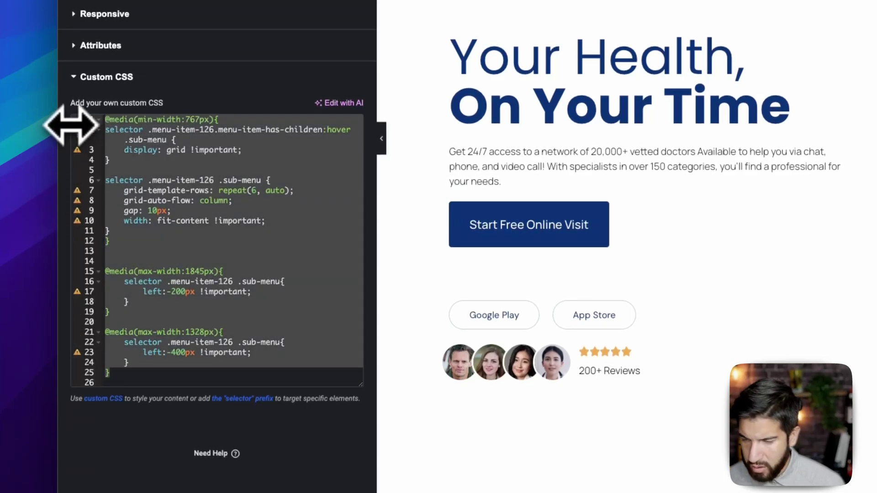
text(/*)
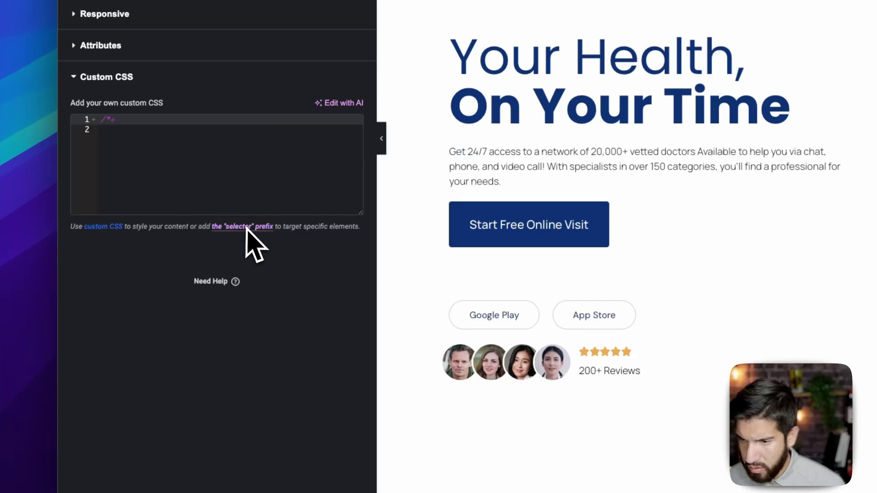
key(super+z)
- Comment out all of the WordPress Menu widget's Custom CSS
click(143, 121)
drag(125, 372, 96, 107)
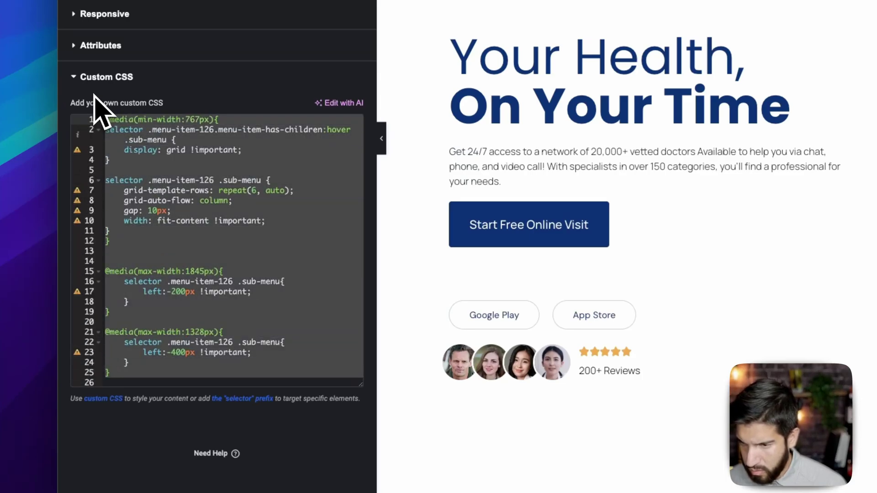
key(BackSpace)
key(super+z)
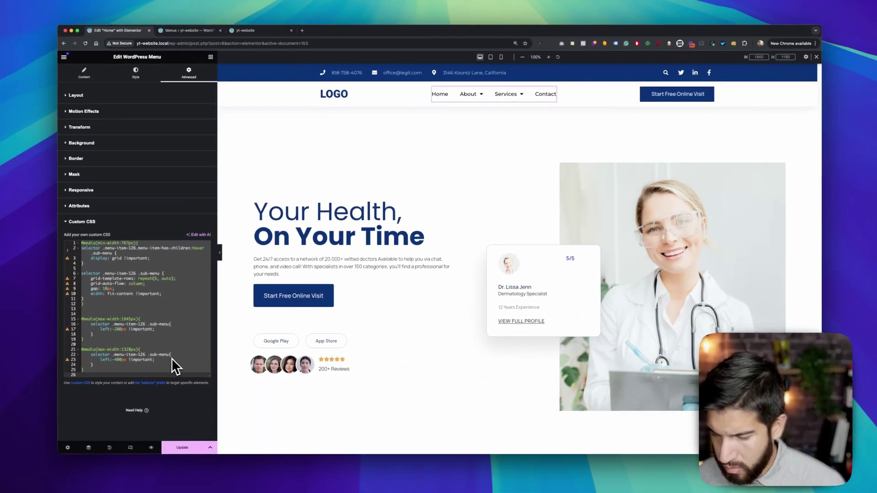
key(super+slash)
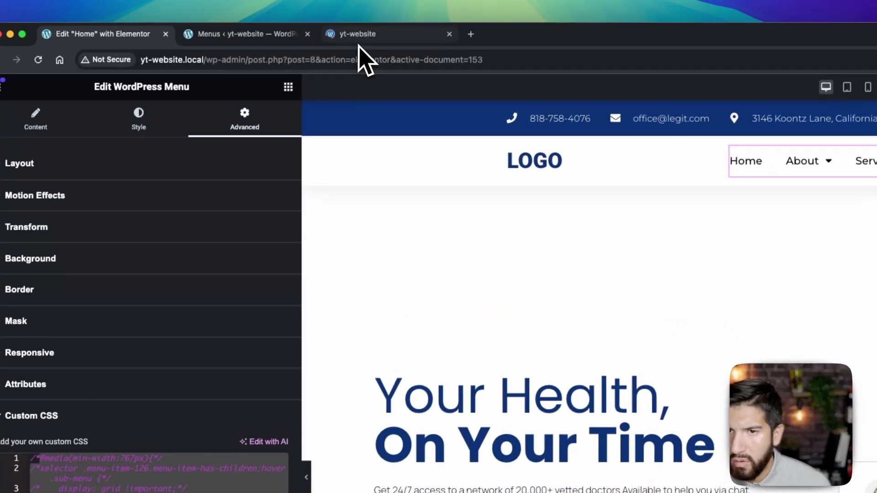
- View the preview at narrower widths without the custom CSS, and examine the Services and About dropdowns at full width
click(359, 44)
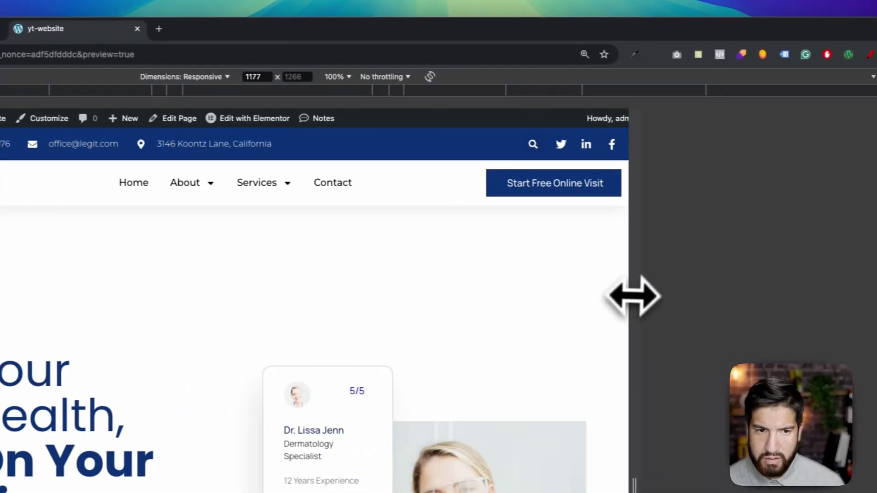
drag(627, 292, 601, 292)
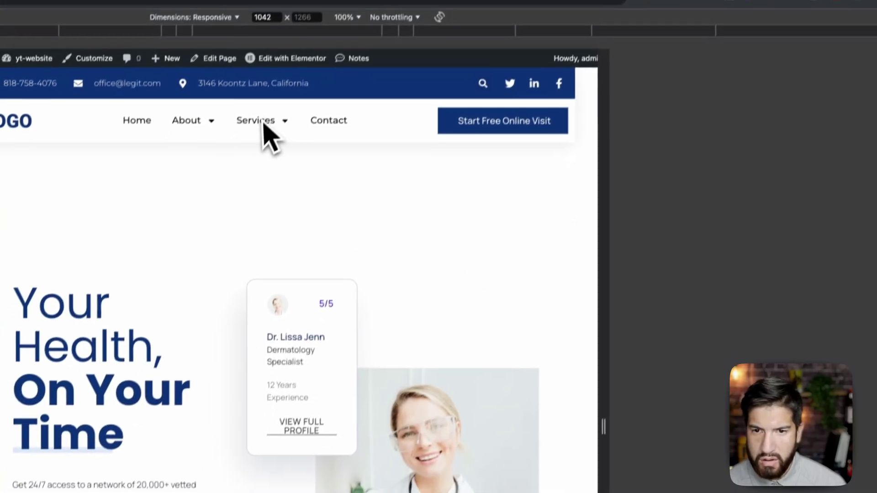
drag(609, 180, 604, 180)
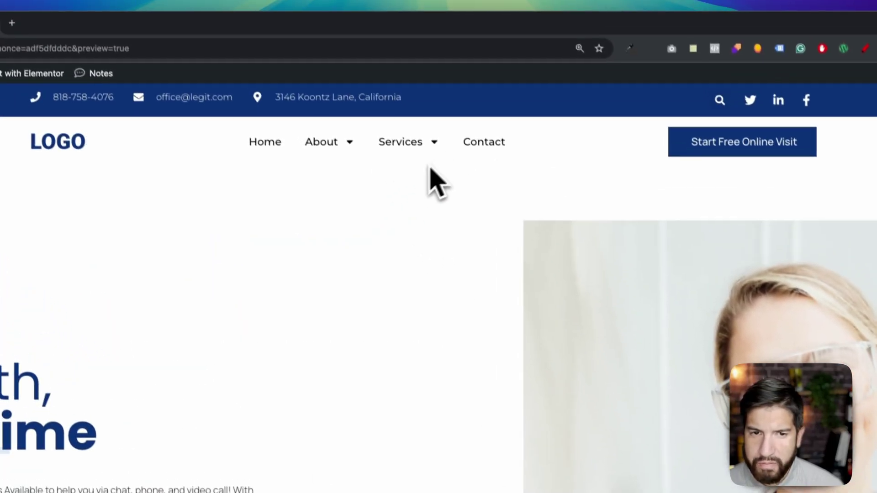
mouse_move(397, 55)
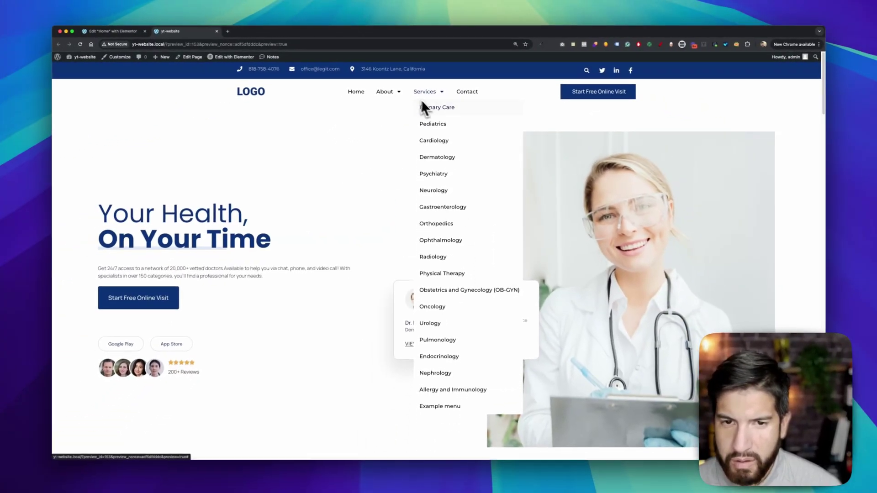
mouse_move(387, 93)
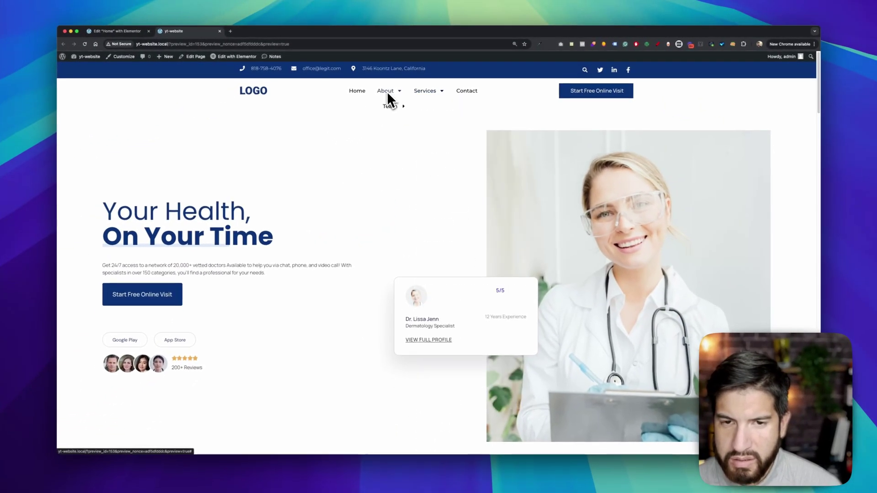
- Inspect the preview with the developer tools, check the header at a narrower viewport width, and close the tools
right_click(375, 145)
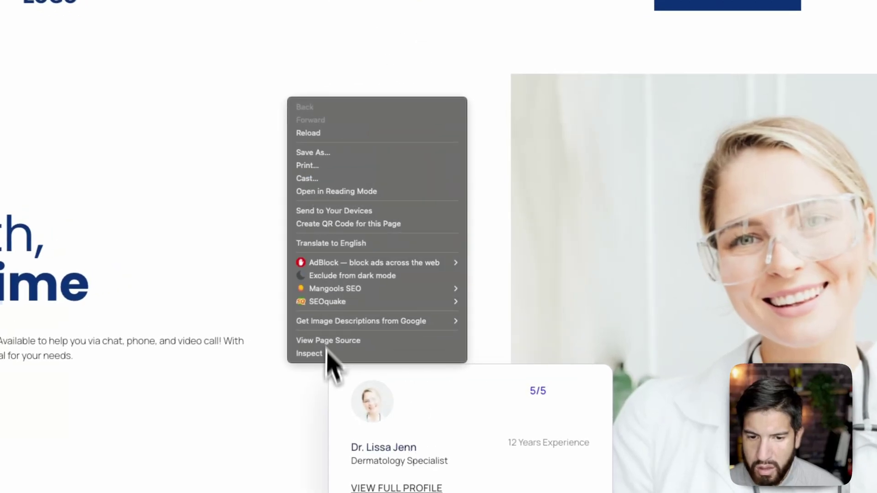
click(327, 355)
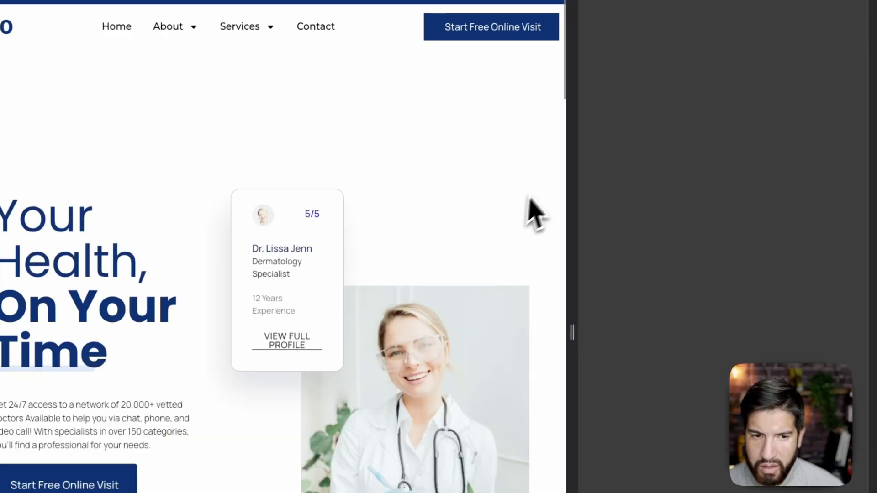
drag(582, 170, 281, 278)
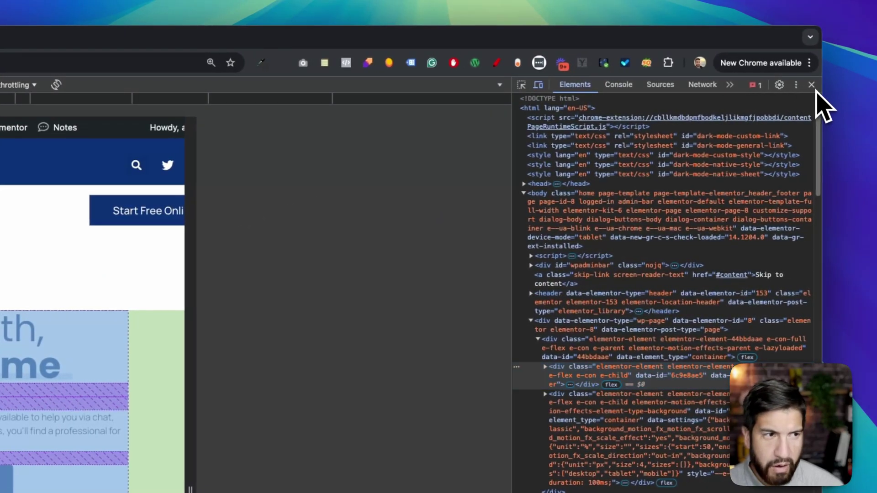
click(814, 86)
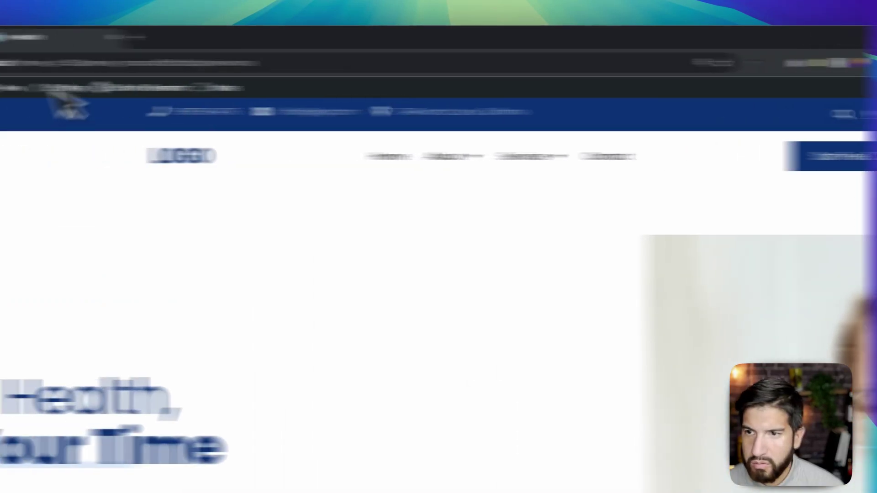
- Load yt-website.local without the preview parameters and examine the About and Services dropdowns
drag(252, 64, 619, 78)
key(BackSpace)
key(Return)
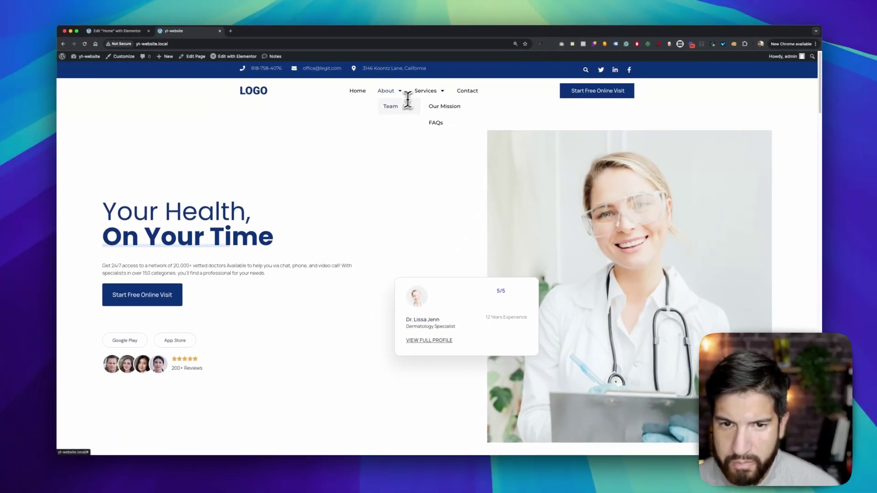
mouse_move(596, 104)
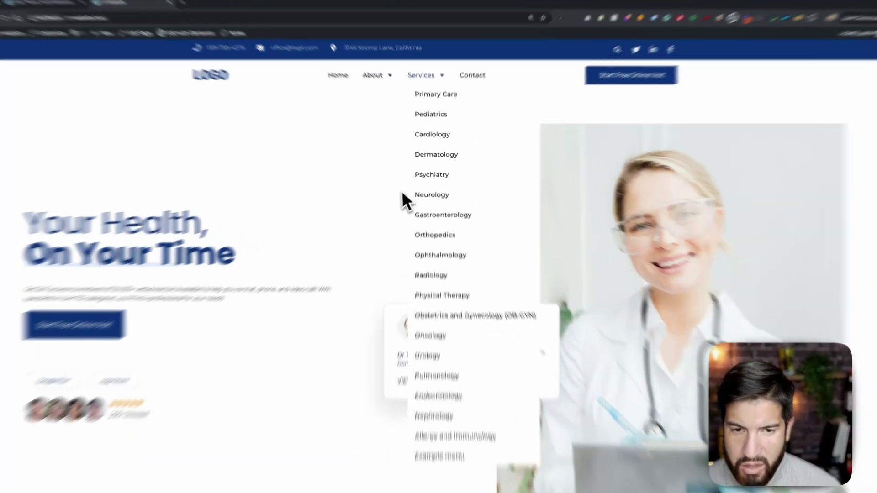
- Inspect the live home page and check its header layout at several responsive viewport widths
right_click(369, 129)
click(388, 260)
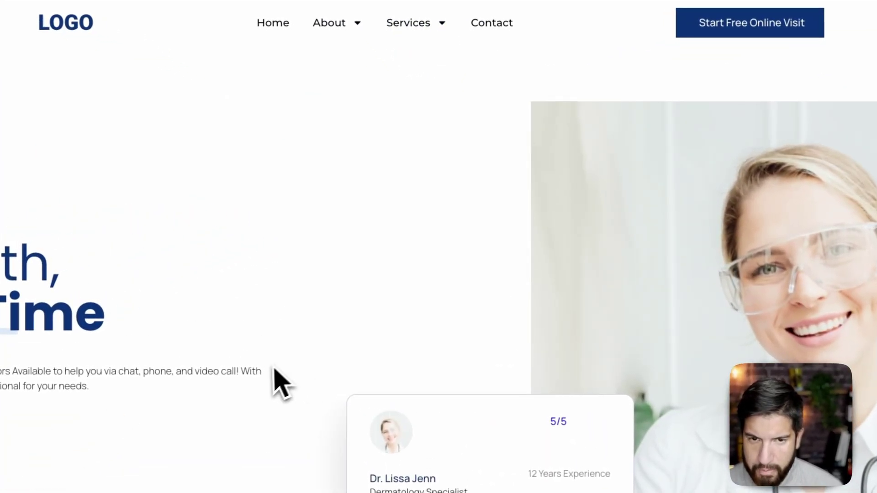
drag(546, 156, 398, 239)
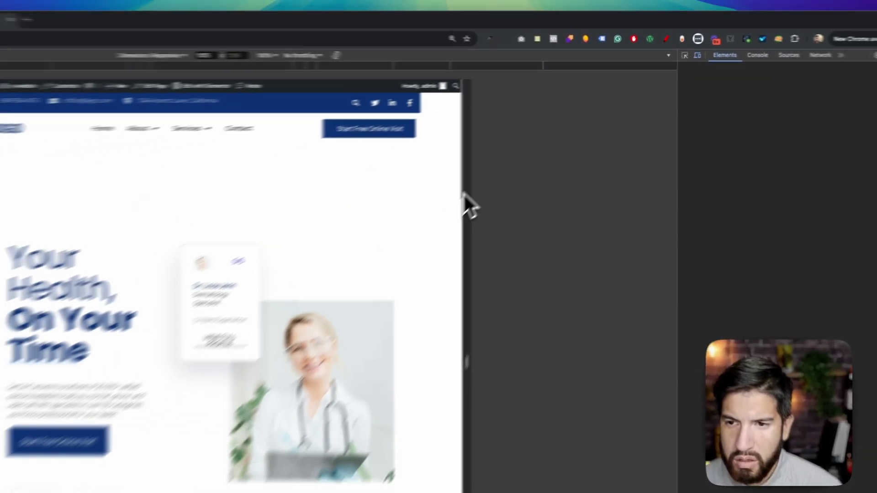
drag(514, 146, 554, 144)
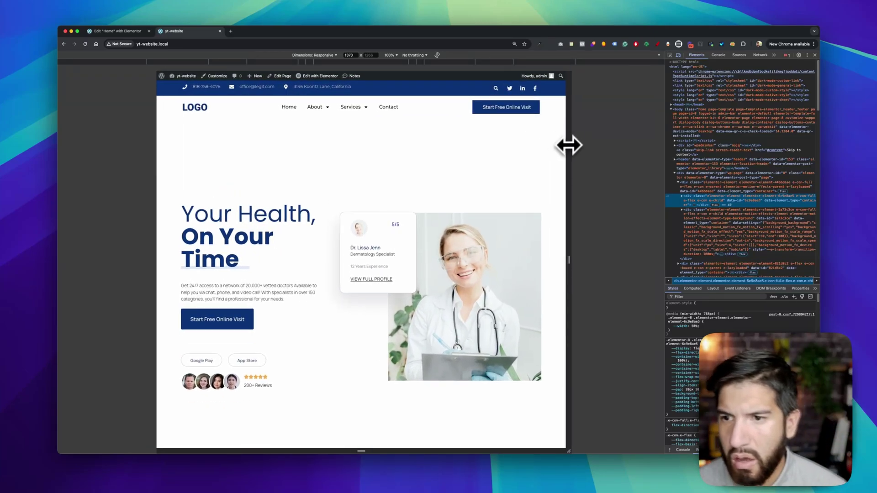
drag(559, 142, 541, 131)
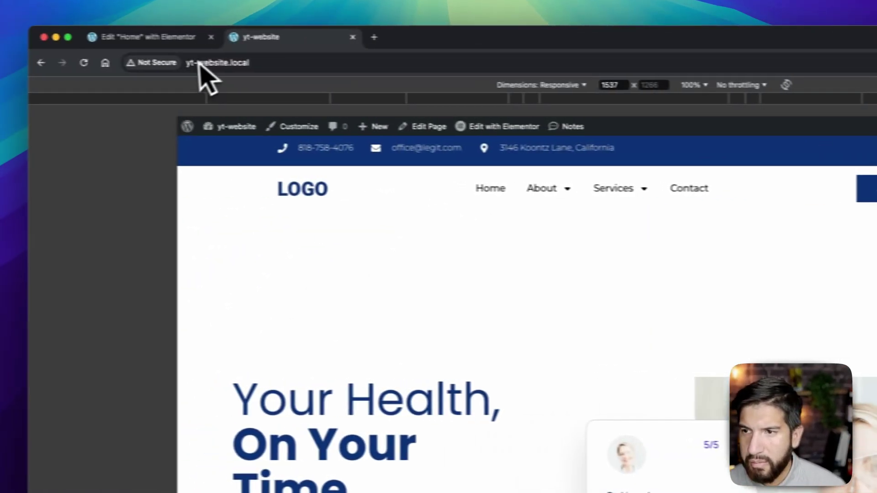
- Return to the Elementor editor, uncomment all of the WordPress Menu widget's Custom CSS, and update the page
click(135, 35)
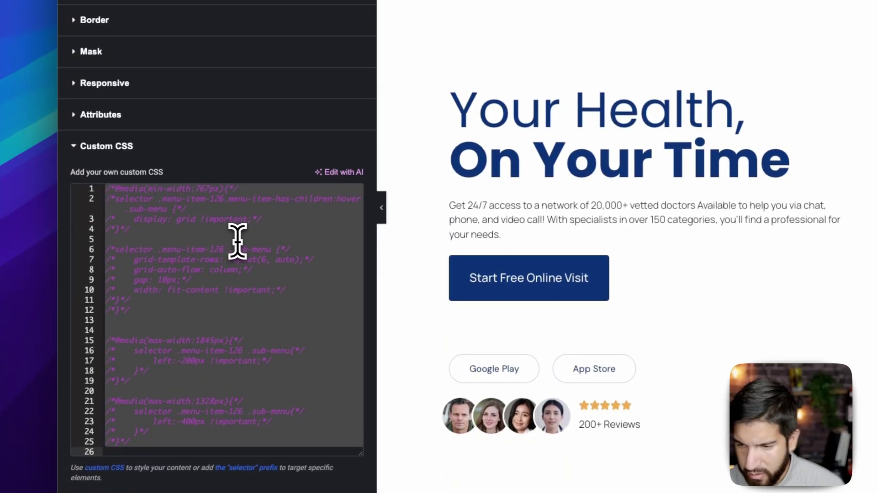
key(super+slash)
click(301, 441)
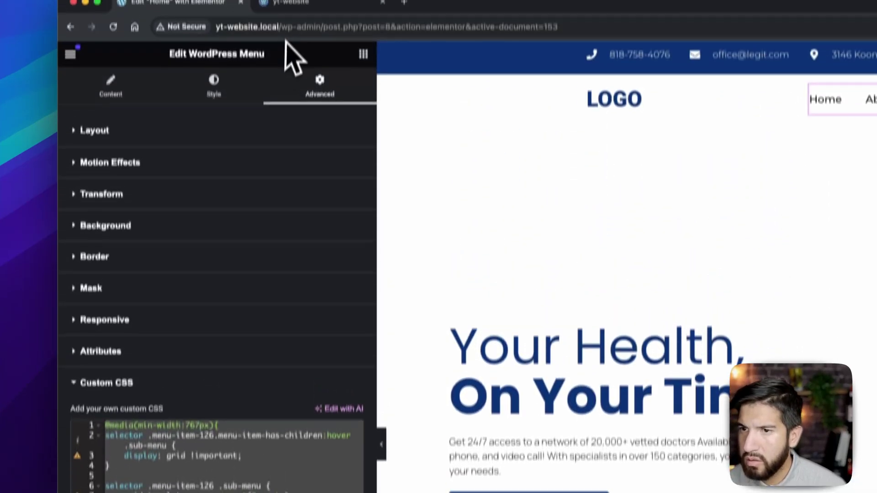
- Reload the live site and check the Services grid dropdown in the responsive view while narrowing the viewport to 956 px
click(293, 39)
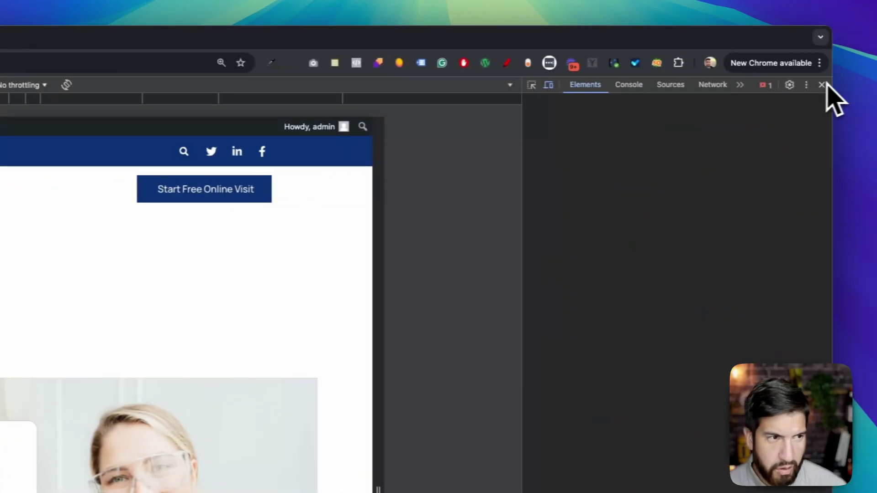
click(823, 85)
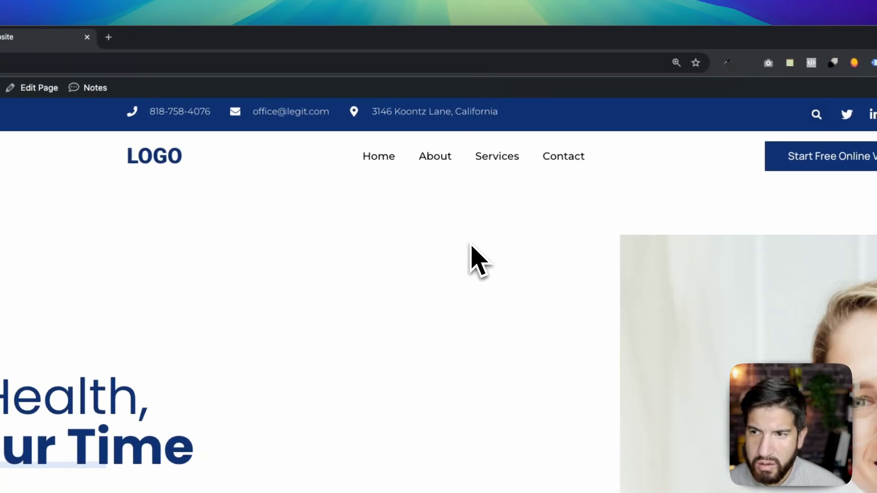
right_click(459, 233)
click(503, 481)
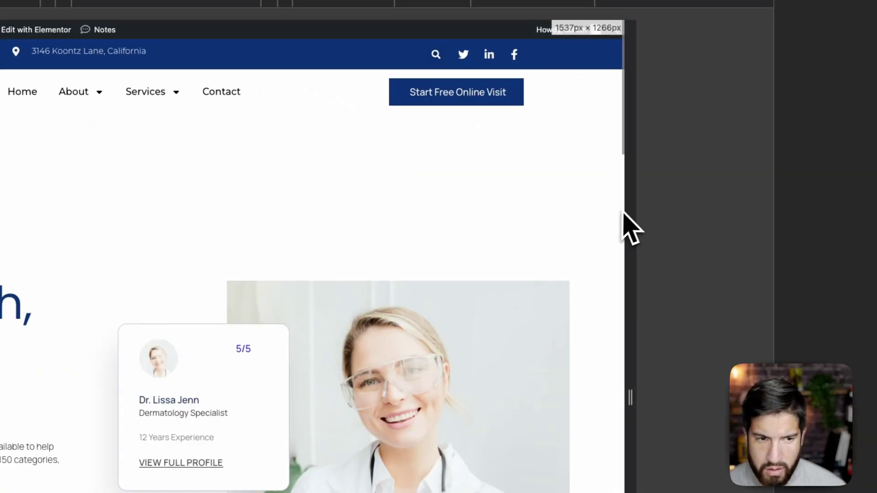
drag(624, 213, 562, 201)
mouse_move(149, 93)
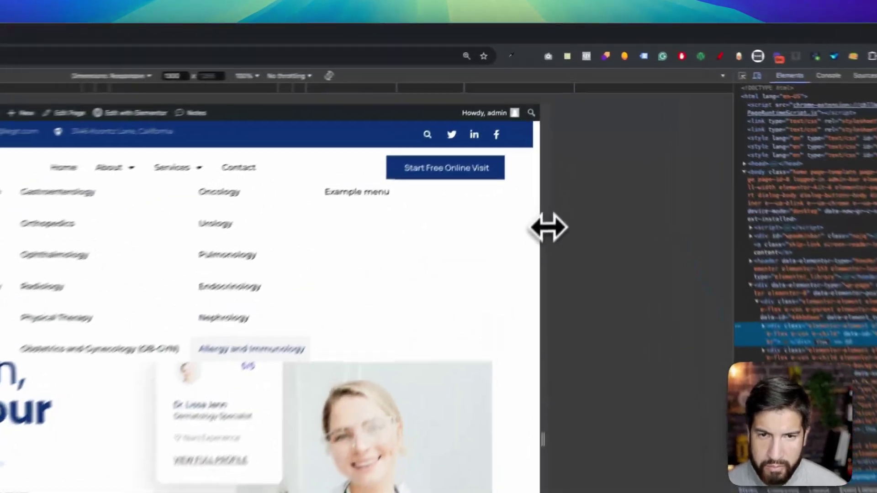
mouse_move(562, 146)
mouse_down()
mouse_move(532, 142)
mouse_move(552, 143)
mouse_up()
drag(525, 258, 445, 237)
drag(589, 215, 585, 215)
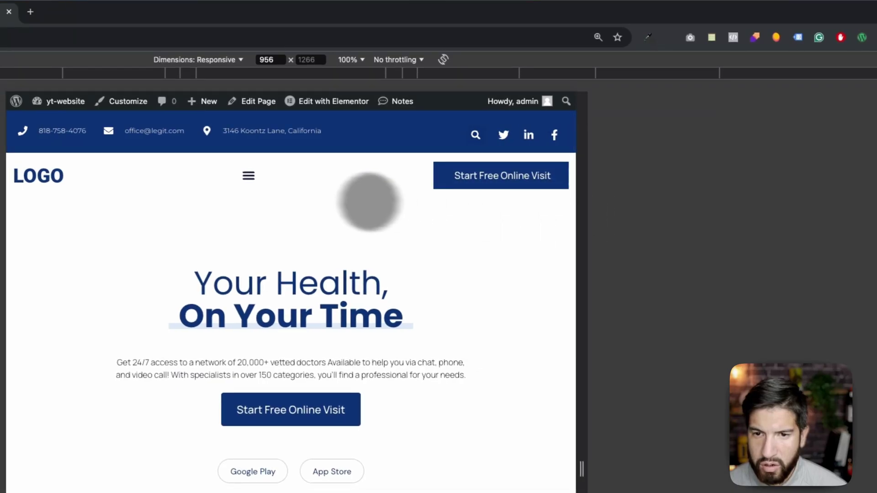
- Open the hamburger menu at 956 px width and test expanding and collapsing its submenus, including About
click(249, 176)
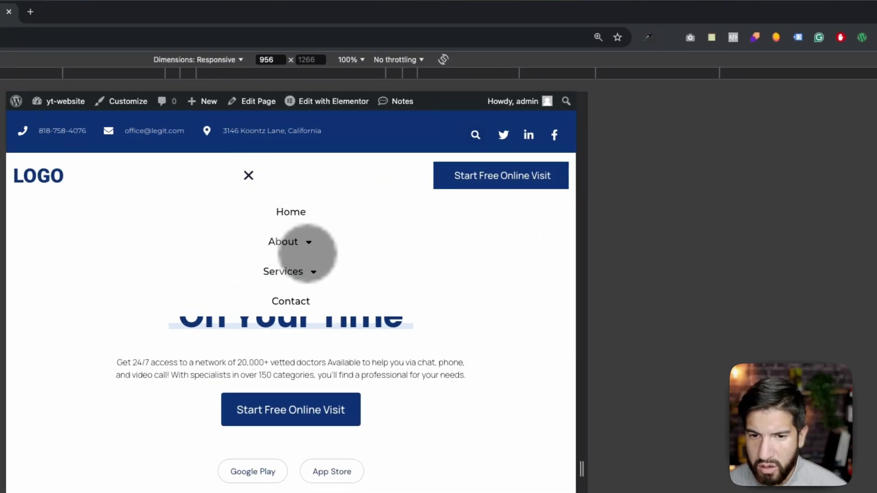
click(306, 270)
click(307, 242)
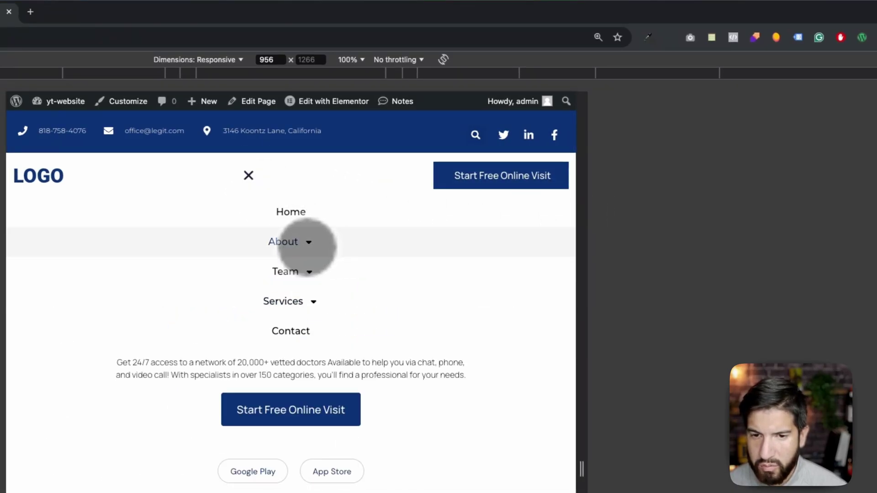
click(303, 272)
click(304, 271)
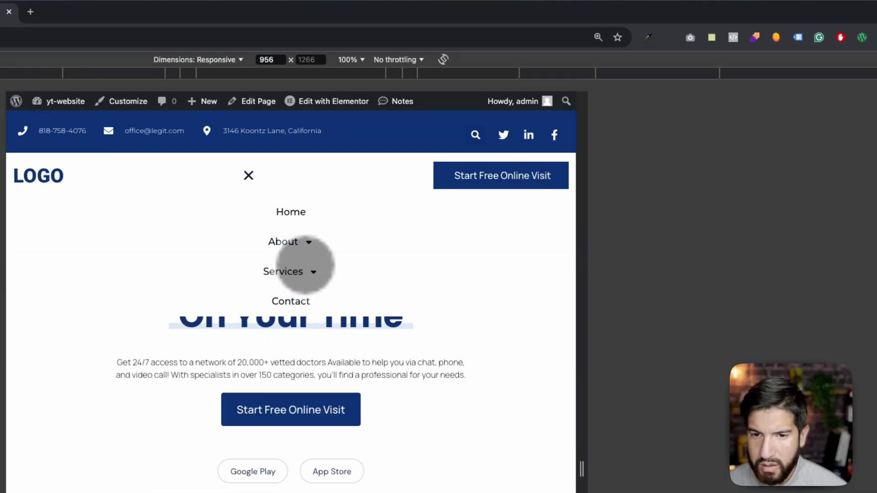
click(307, 241)
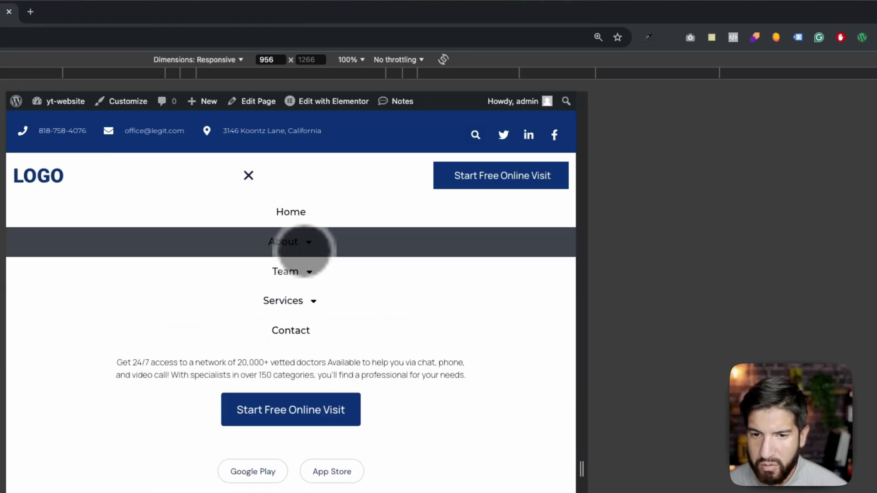
click(307, 243)
- Narrow the viewport to 505 px and test expanding and collapsing Services in the mobile menu
drag(581, 292, 442, 291)
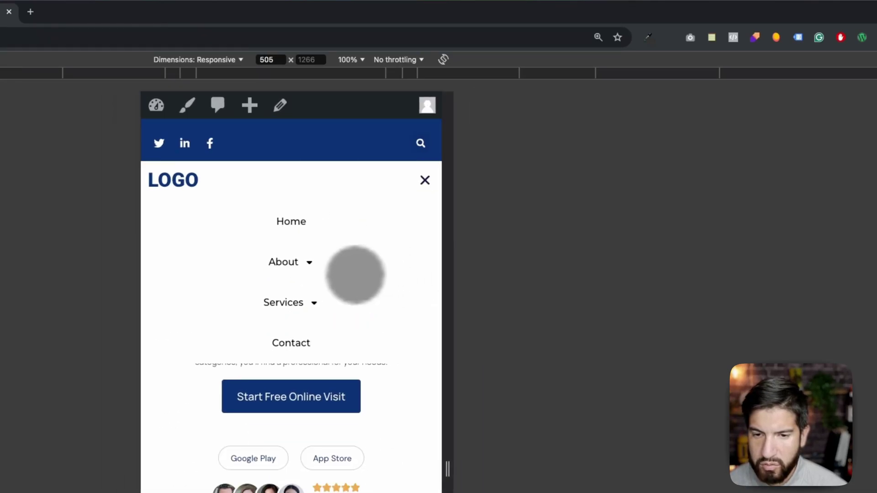
click(307, 302)
click(307, 301)
click(307, 302)
click(374, 300)
- Widen the viewport again, close the developer tools, and examine the Services grid dropdown on the full-width page
drag(456, 287, 811, 286)
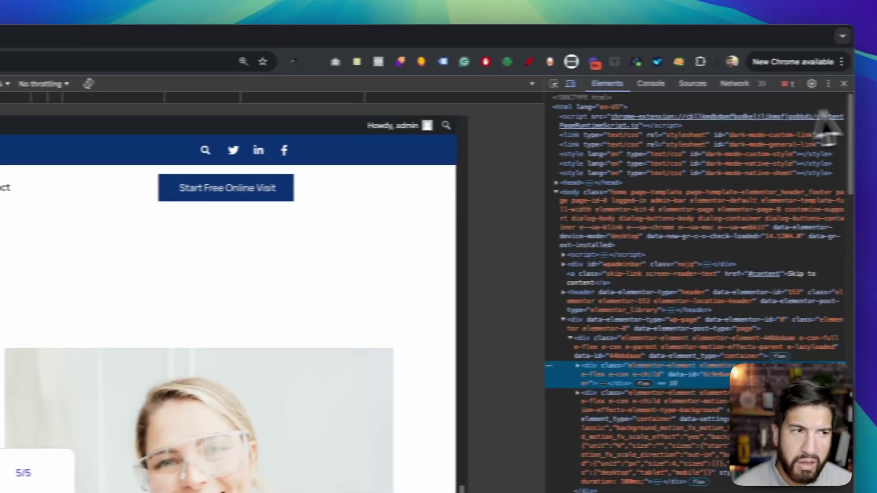
click(843, 83)
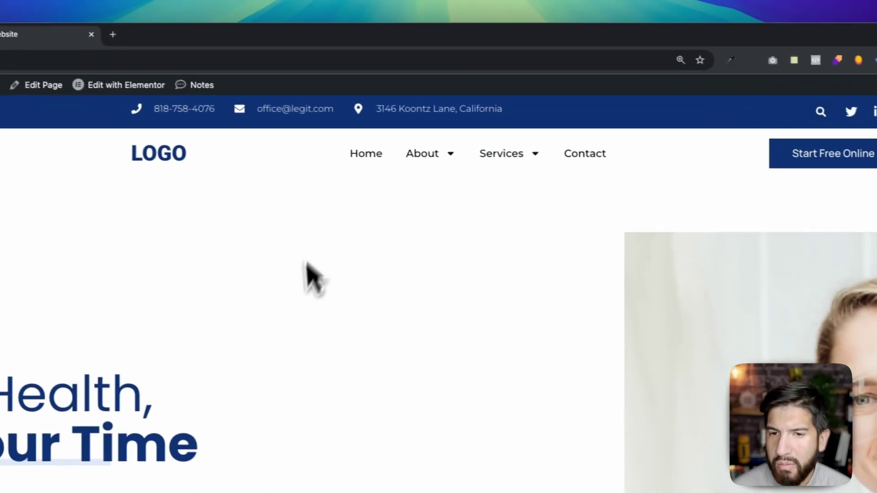
mouse_move(393, 137)
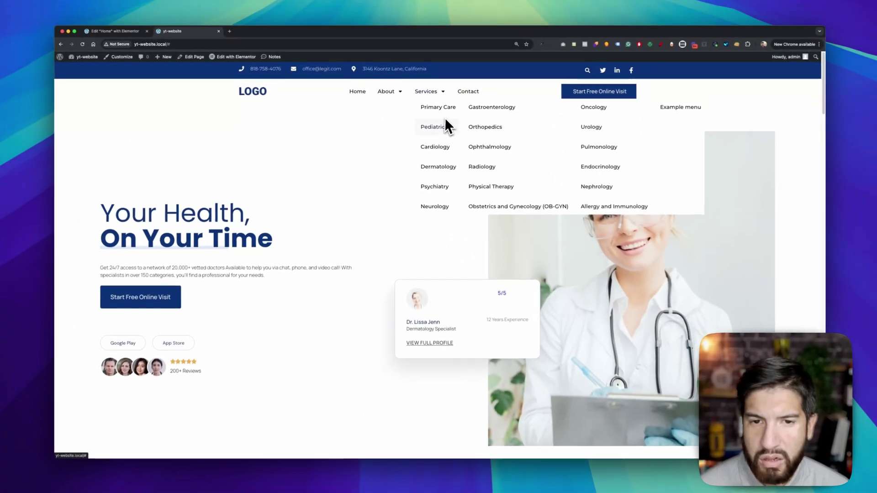